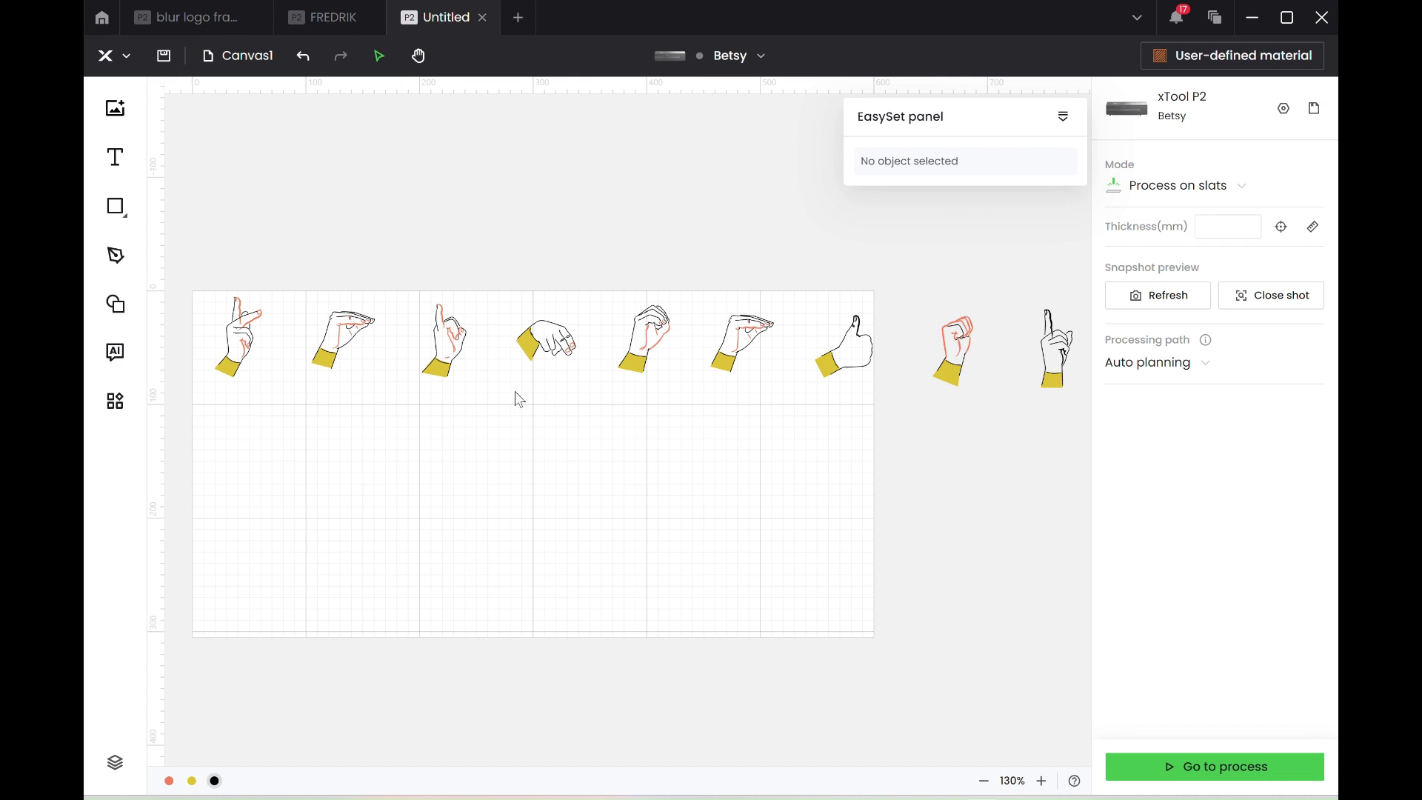
Step: Pan across the canvas and select the fist's yellow wrist shape
{"action": "scroll", "coordinate": [514, 397], "scroll_direction": "up", "scroll_amount": 5}
{"action": "scroll", "coordinate": [515, 400], "scroll_direction": "up", "scroll_amount": 3}
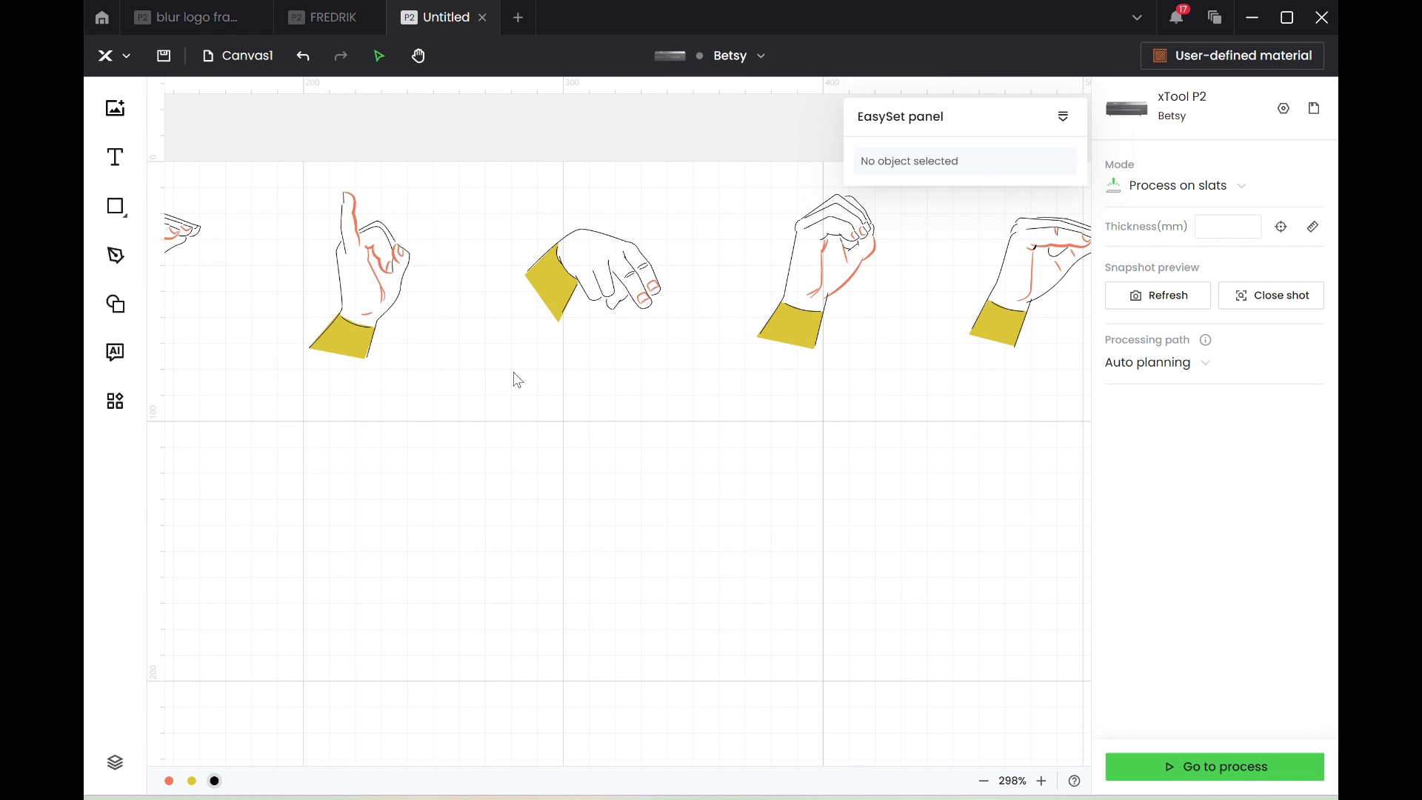
{"action": "scroll", "coordinate": [518, 380], "scroll_direction": "right", "scroll_amount": 10}
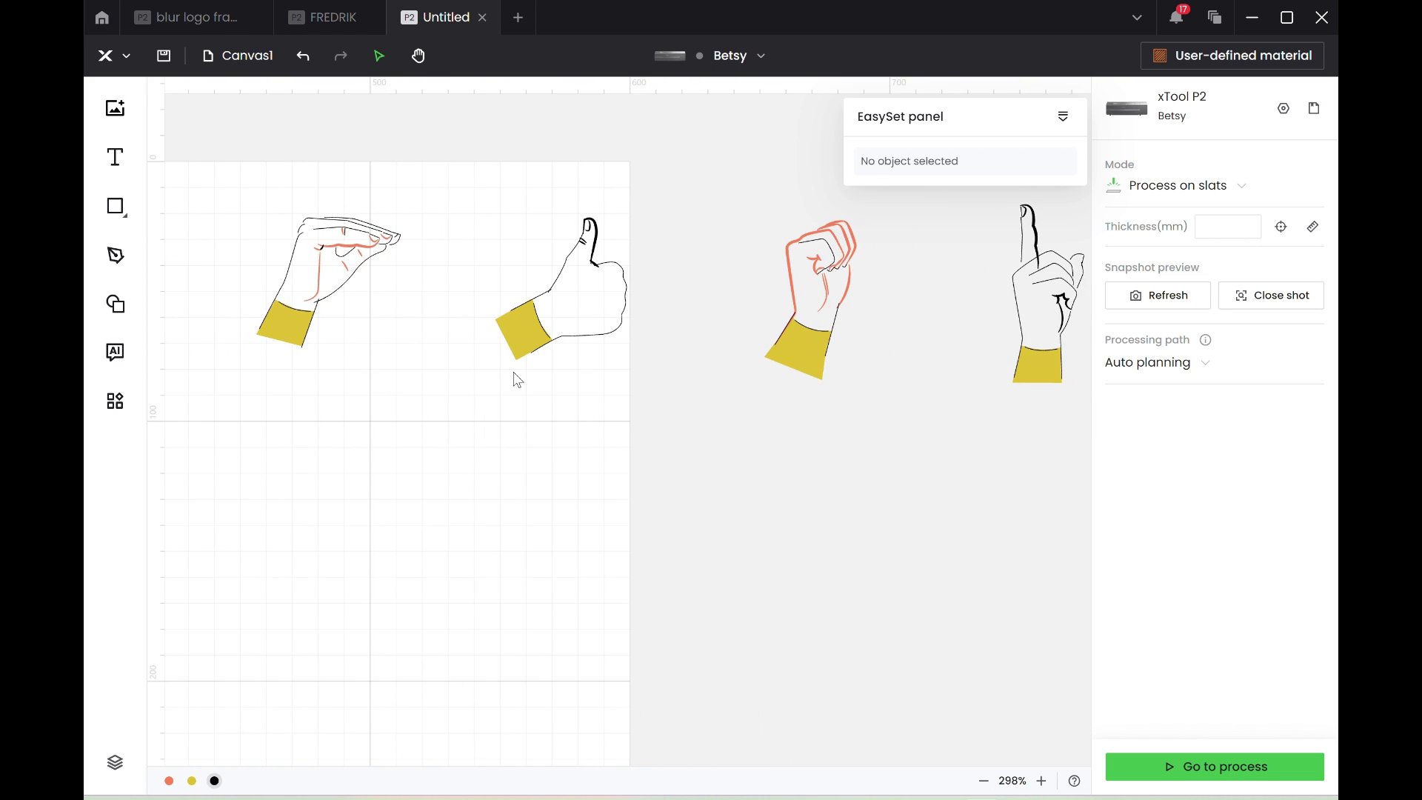
{"action": "scroll", "coordinate": [518, 380], "scroll_direction": "right", "scroll_amount": 3}
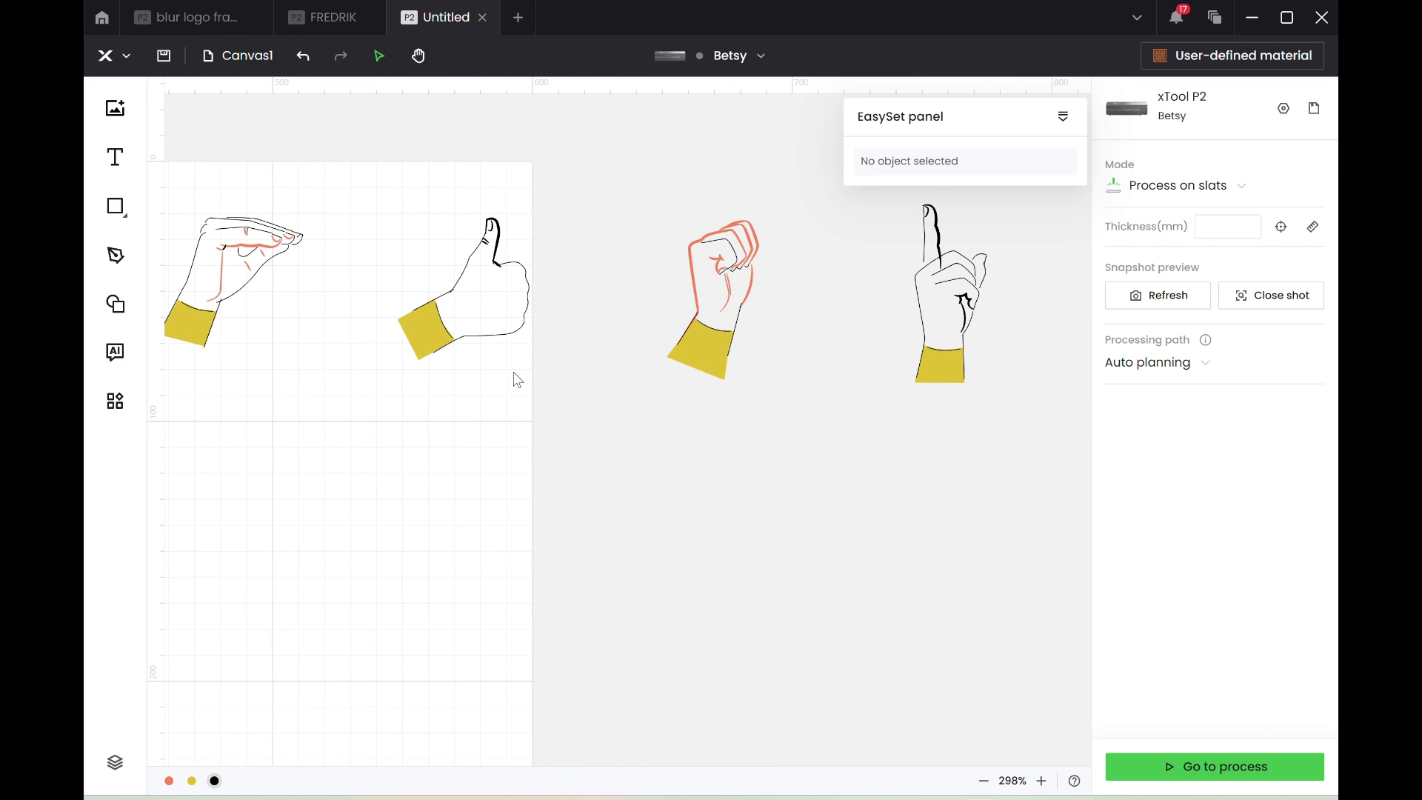
{"action": "left_click", "coordinate": [701, 350]}
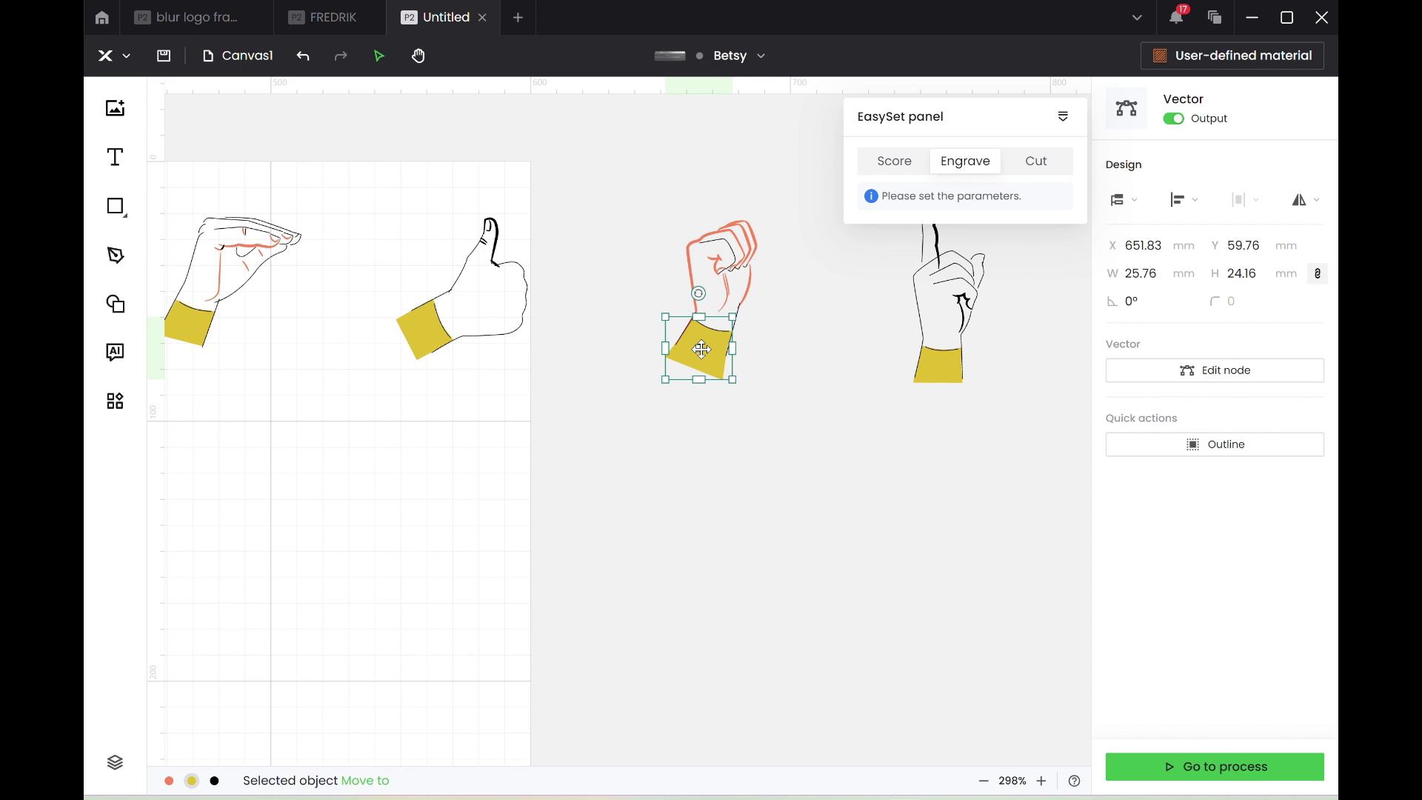
Step: Zoom in to 1170% on the pinching hand's finger lines
{"action": "scroll", "coordinate": [702, 349], "scroll_direction": "down", "scroll_amount": 5}
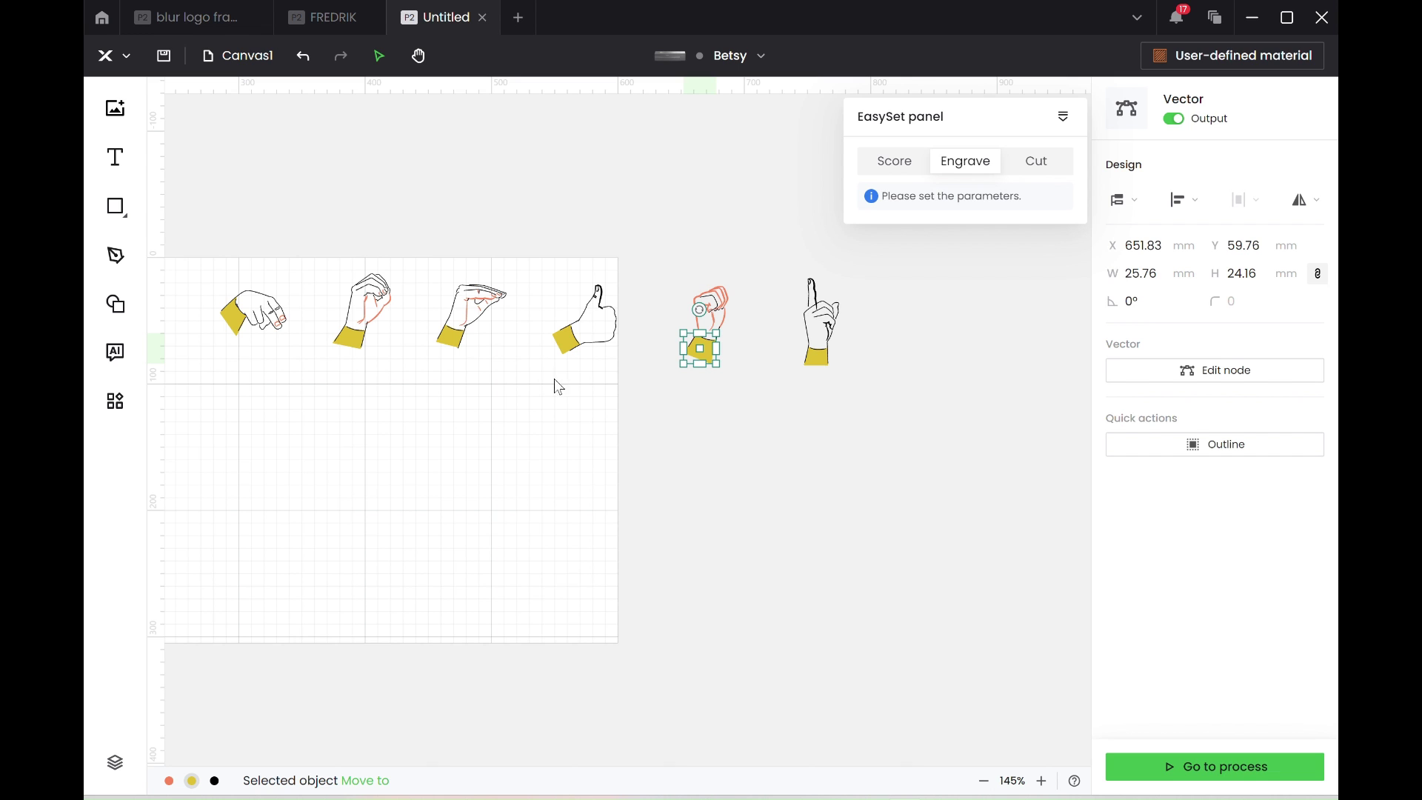
{"action": "scroll", "coordinate": [600, 411], "scroll_direction": "up", "scroll_amount": 3}
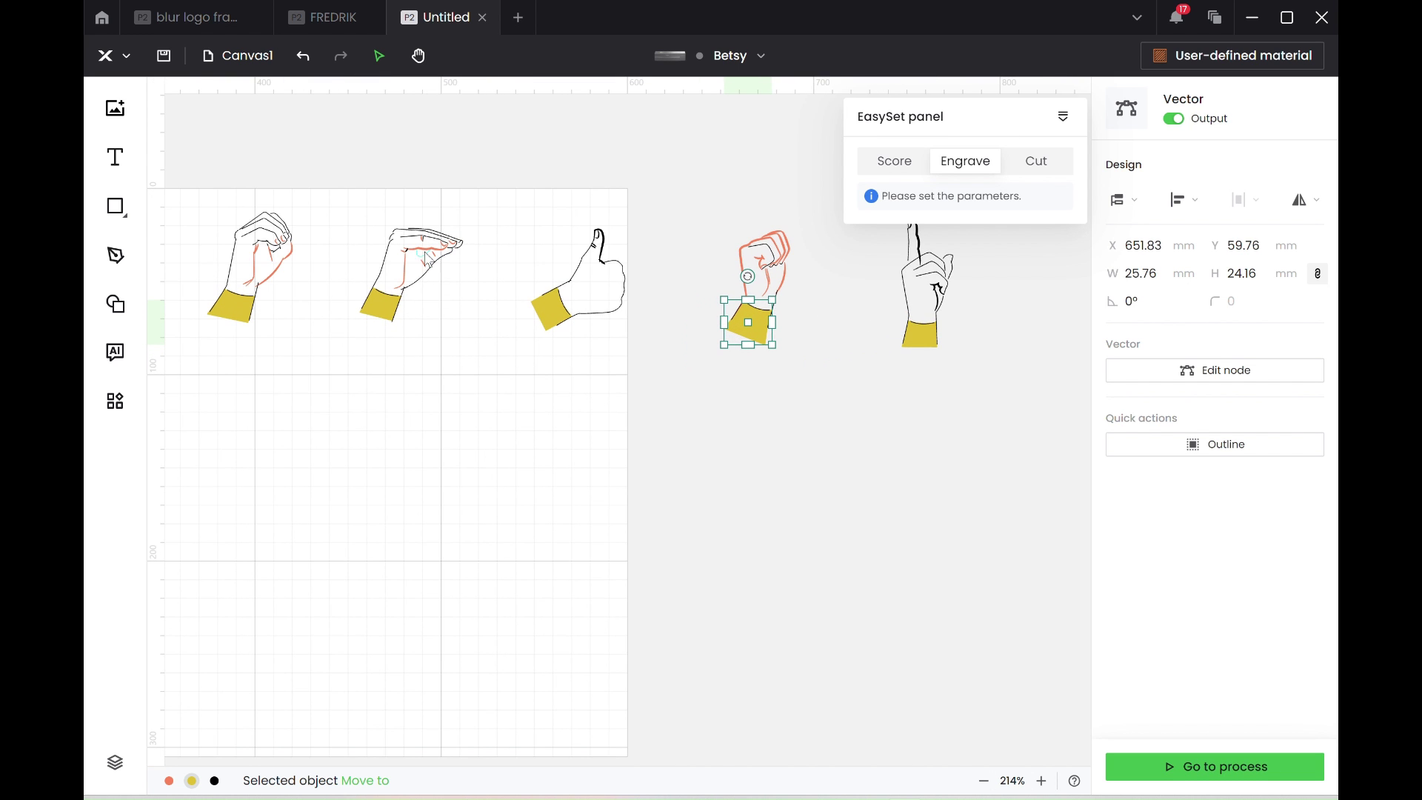
{"action": "scroll", "coordinate": [410, 251], "scroll_direction": "up", "scroll_amount": 6}
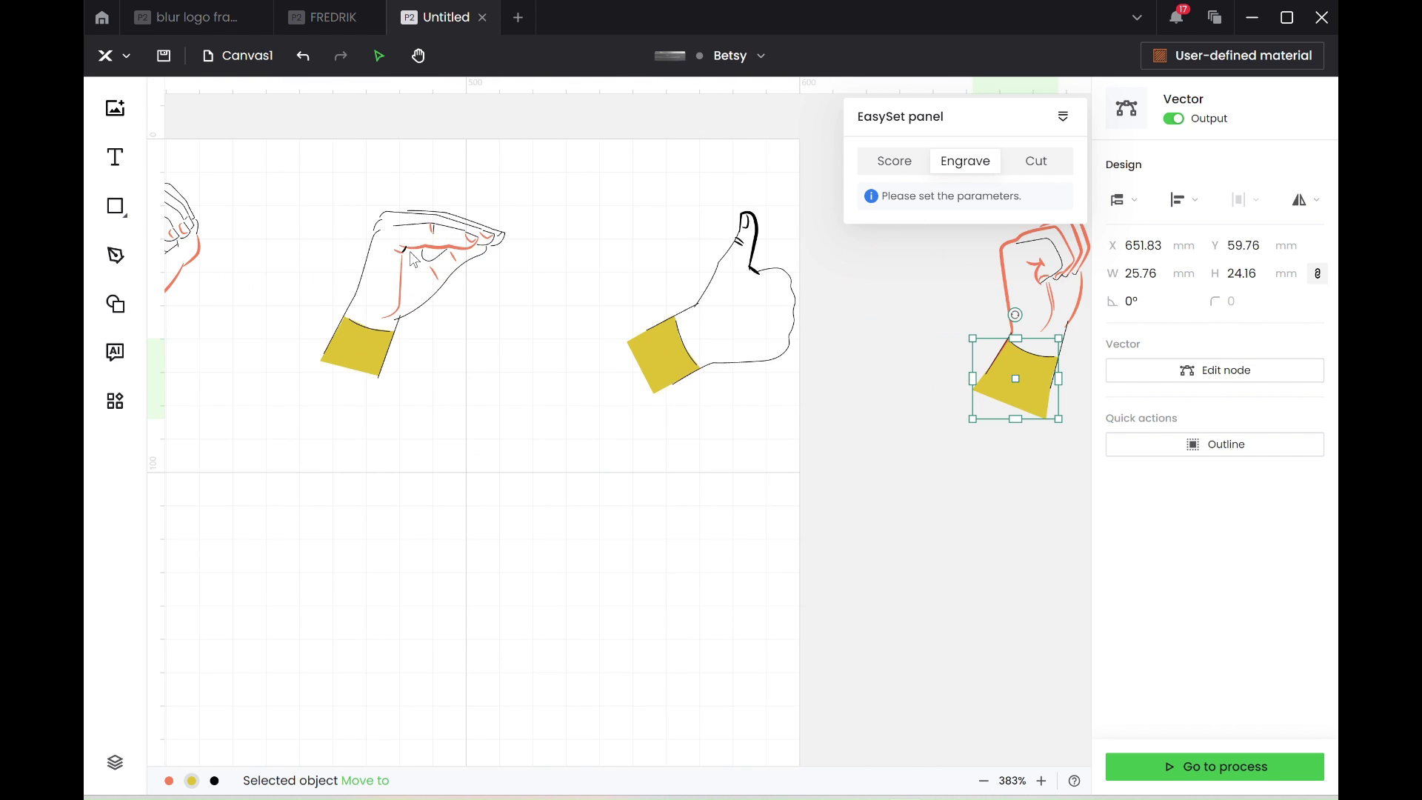
{"action": "scroll", "coordinate": [411, 252], "scroll_direction": "up", "scroll_amount": 2}
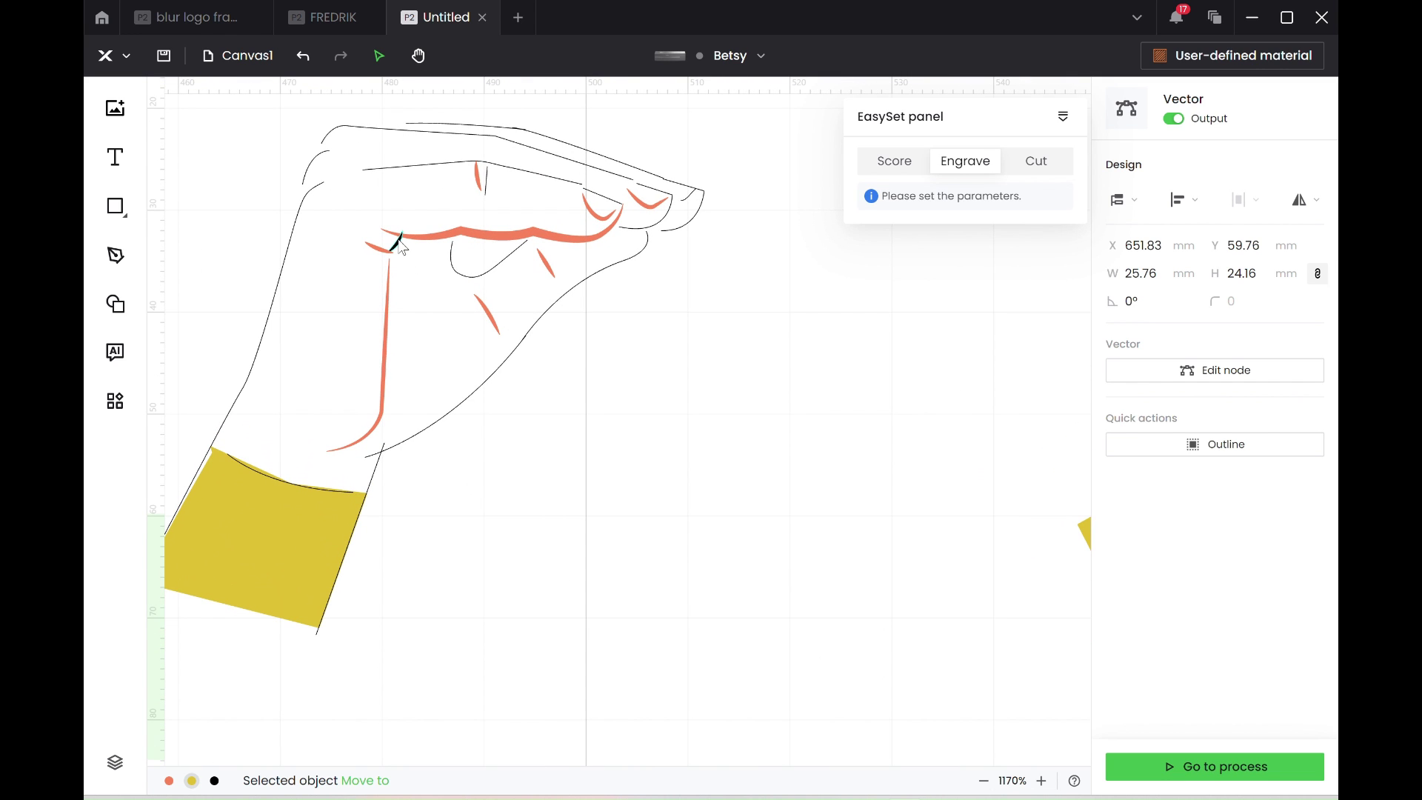
Step: Move the small black finger stroke on the pinching hand into the orange layer via Move to
{"action": "left_click", "coordinate": [399, 242]}
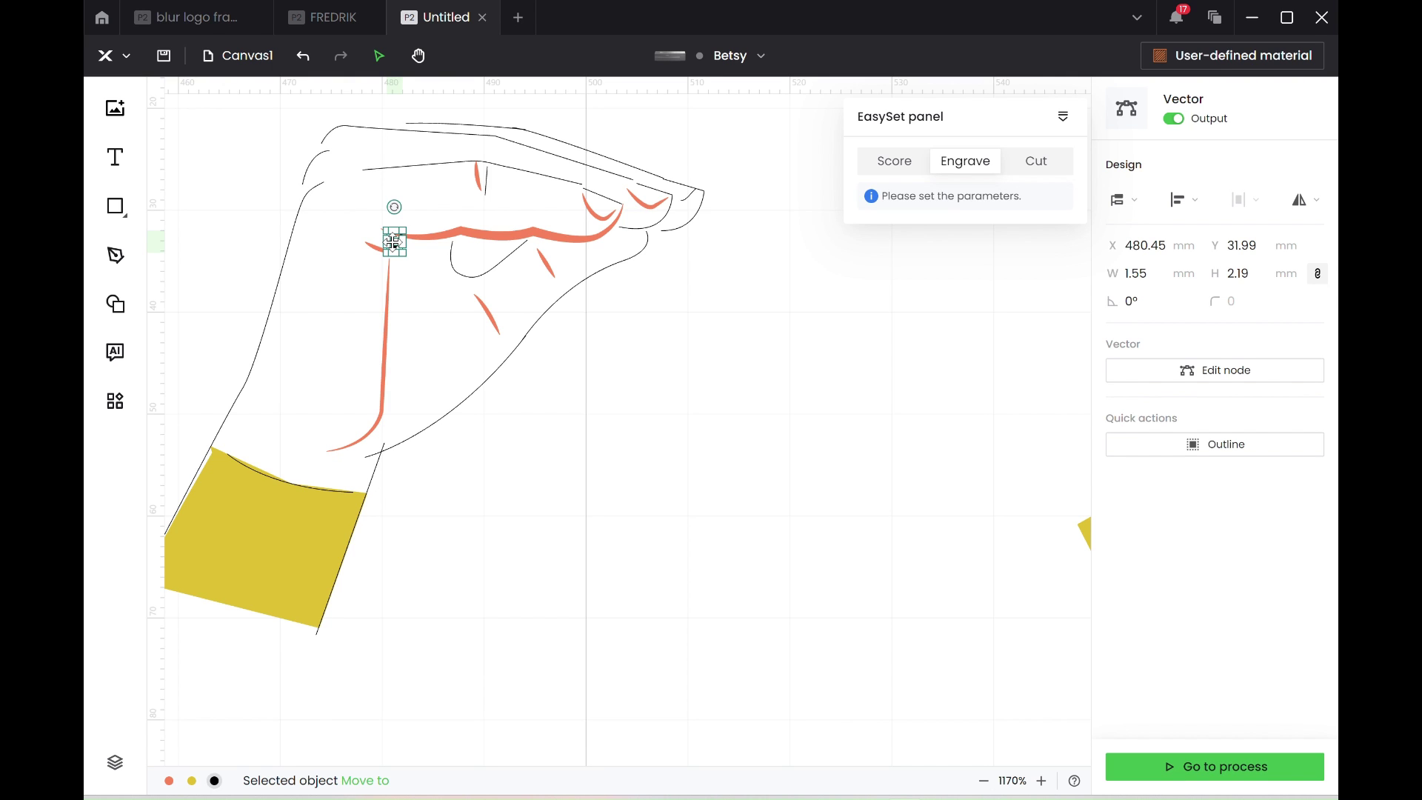
{"action": "left_click", "coordinate": [461, 268]}
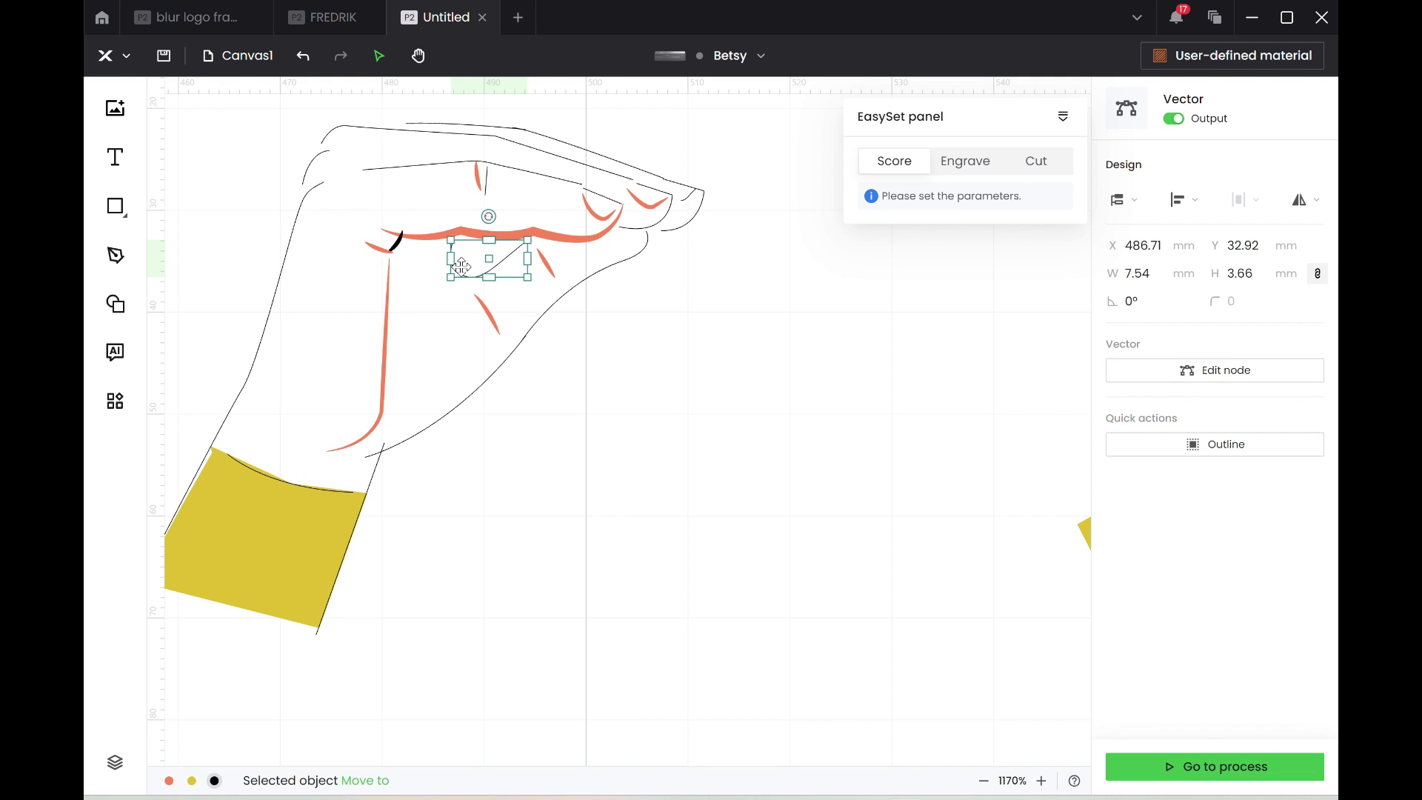
{"action": "left_click", "coordinate": [397, 246]}
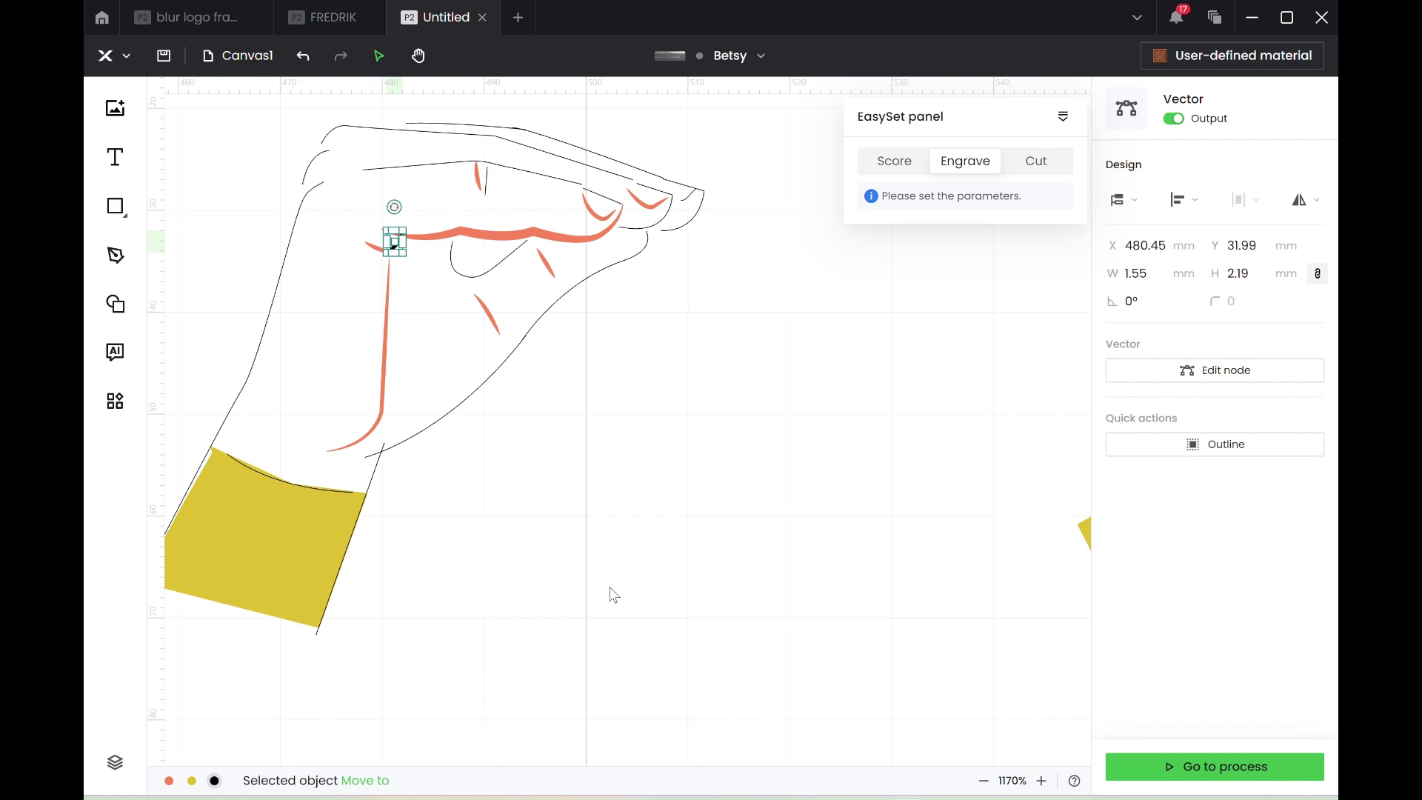
{"action": "left_click", "coordinate": [622, 617]}
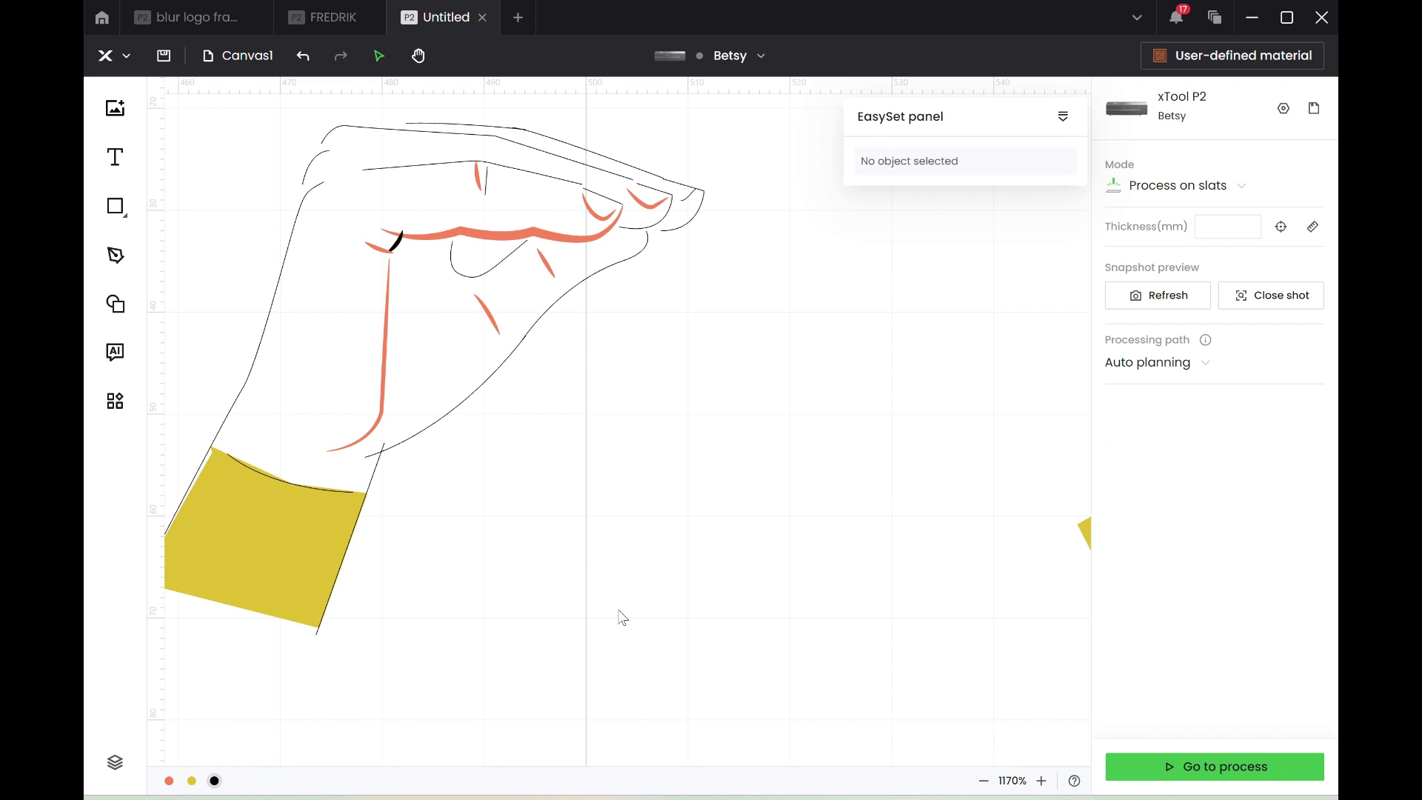
{"action": "left_click", "coordinate": [397, 247]}
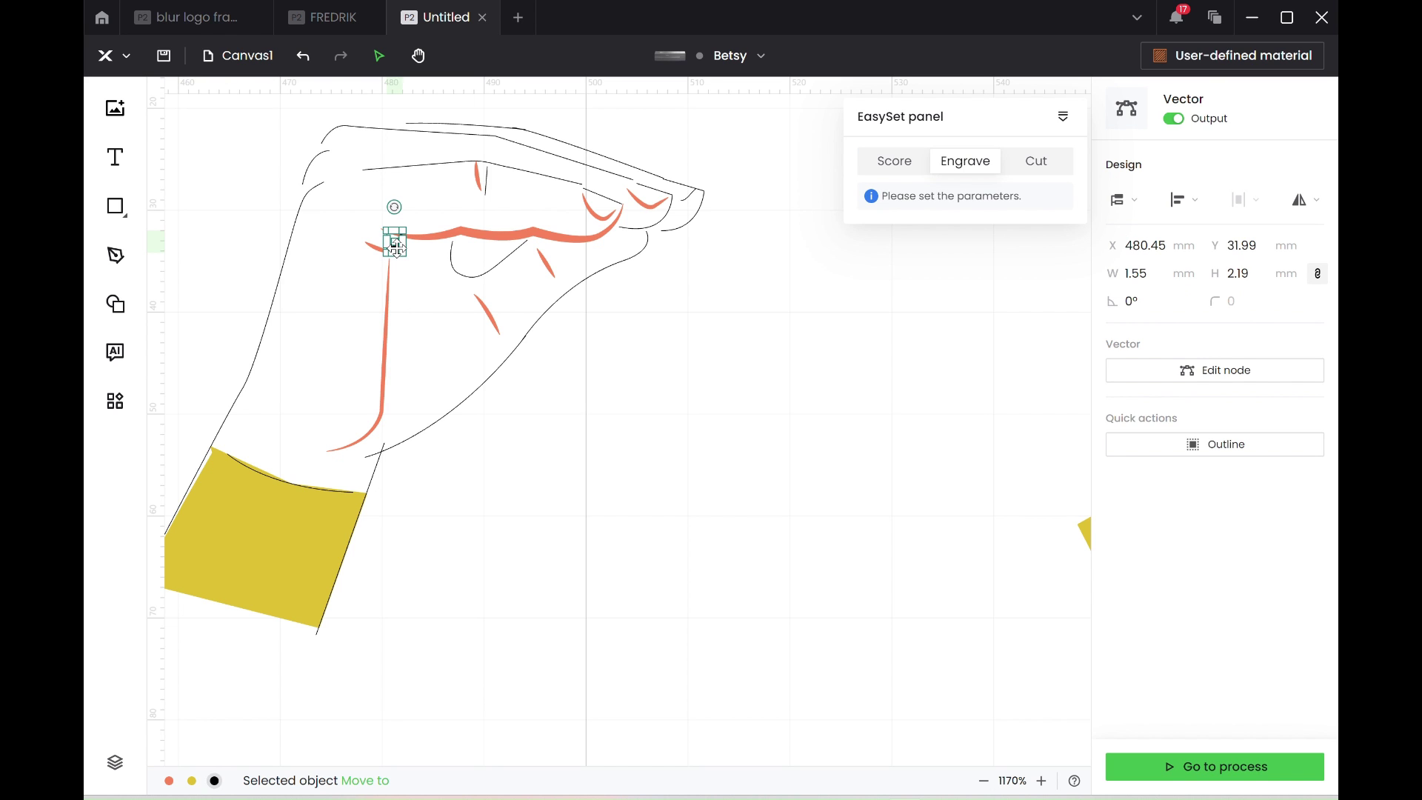
{"action": "right_click", "coordinate": [397, 248]}
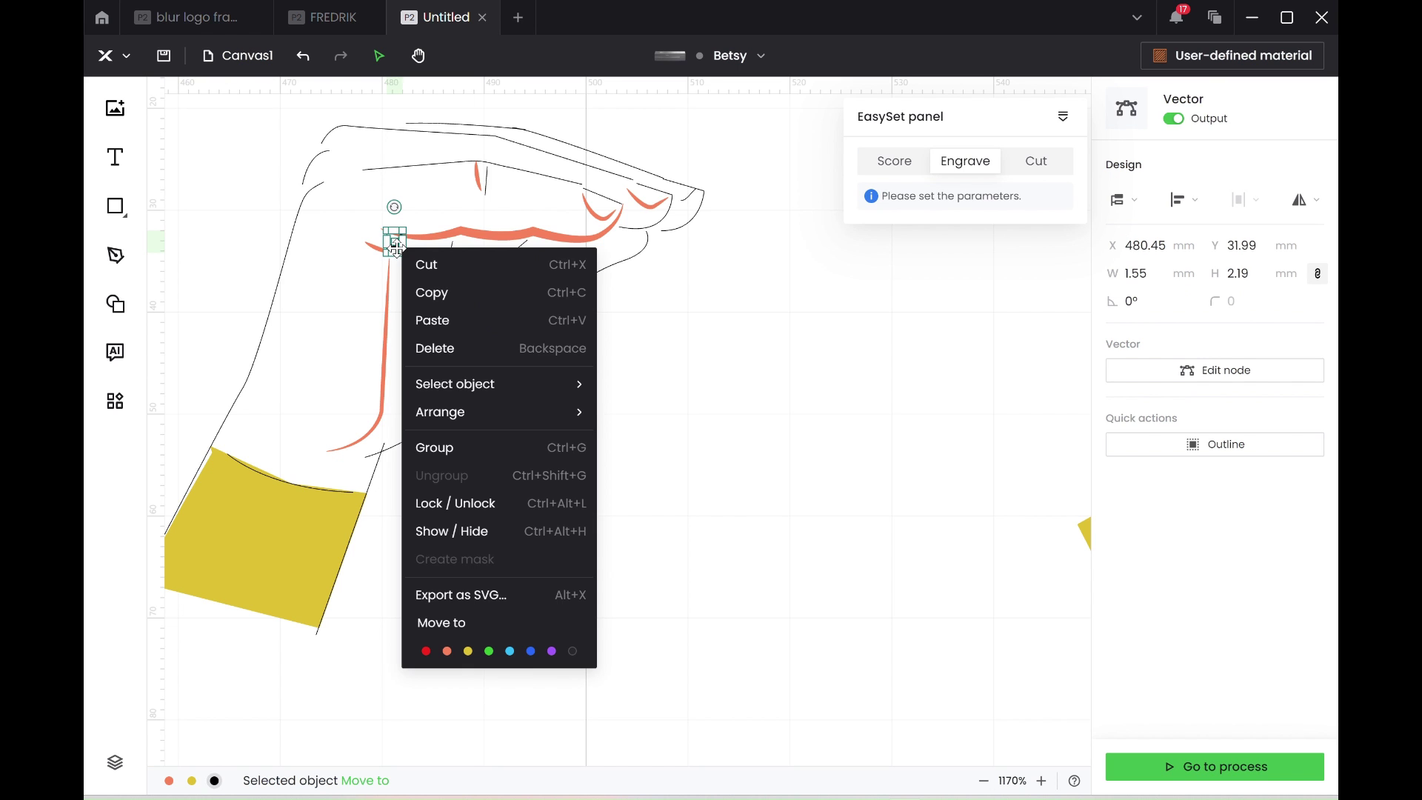
{"action": "left_click", "coordinate": [447, 651]}
{"action": "left_click", "coordinate": [613, 518]}
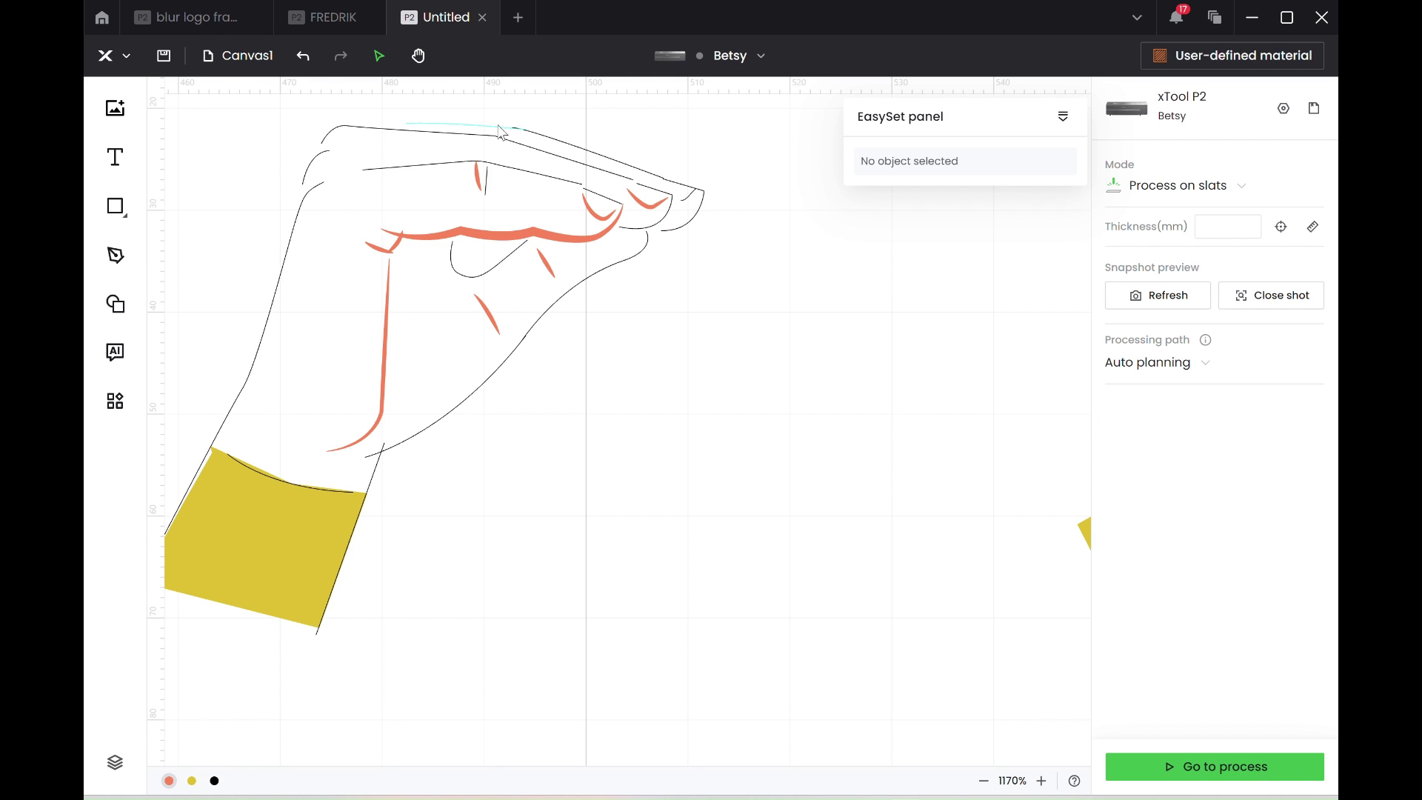
Step: Check the pinching hand's finger and arm outlines, then pan over to the thumbs-up hand
{"action": "left_click", "coordinate": [385, 138]}
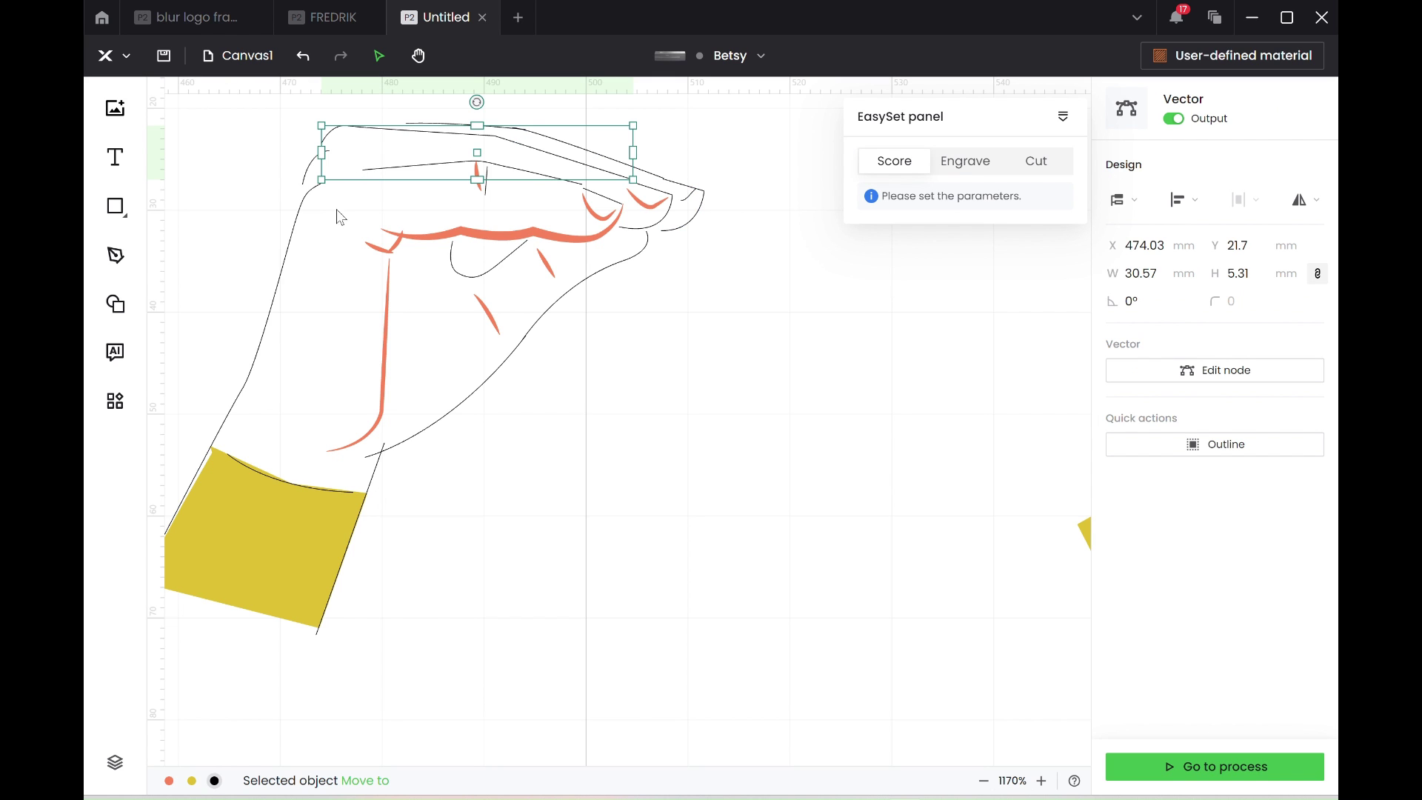
{"action": "left_click", "coordinate": [298, 256]}
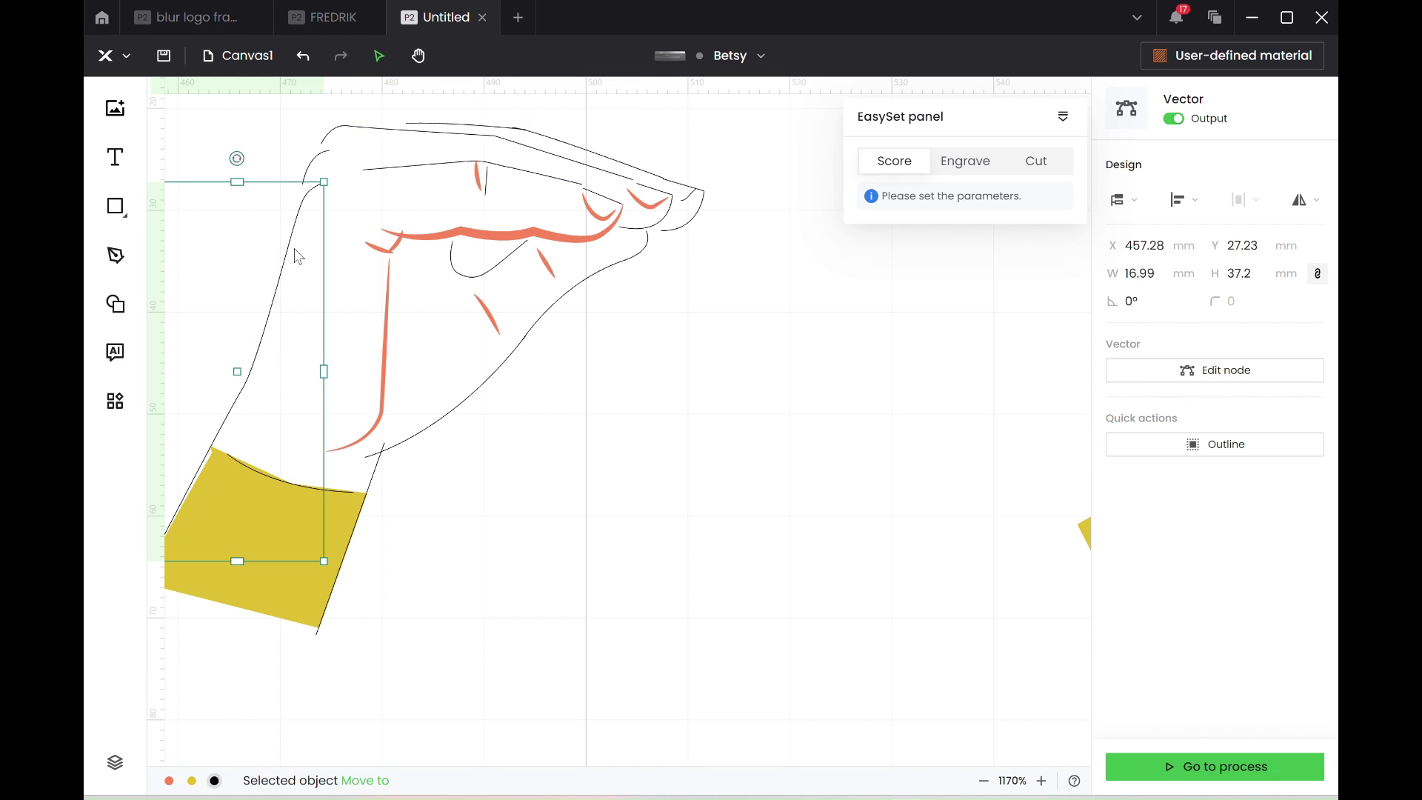
{"action": "left_click", "coordinate": [439, 549]}
{"action": "scroll", "coordinate": [442, 550], "scroll_direction": "down", "scroll_amount": 2}
{"action": "scroll", "coordinate": [443, 550], "scroll_direction": "right", "scroll_amount": 10}
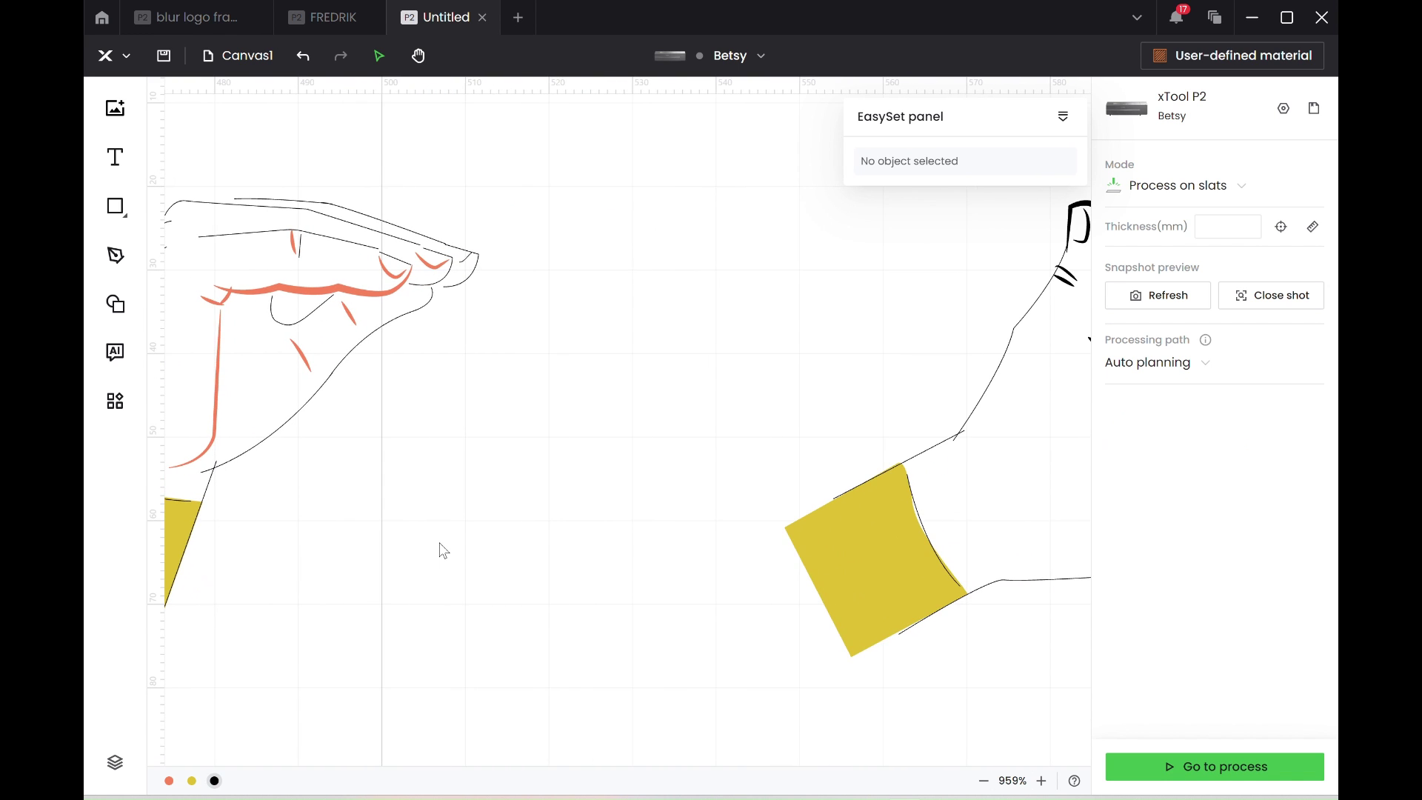
{"action": "scroll", "coordinate": [442, 550], "scroll_direction": "right", "scroll_amount": 3}
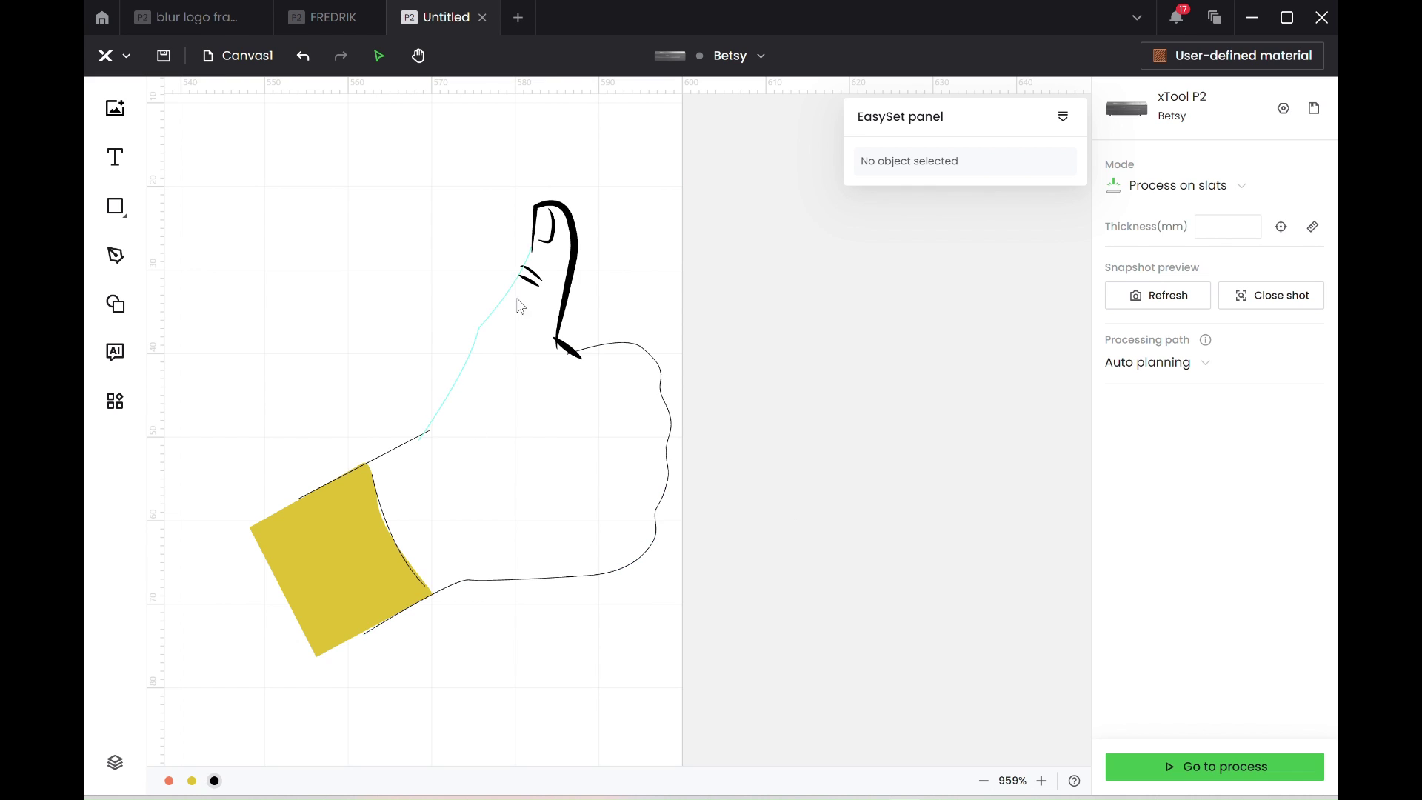
Step: Multi-select the thumb's black strokes: thumb line, thumbnail, thick stroke and small bottom stroke
{"action": "left_click", "coordinate": [541, 215]}
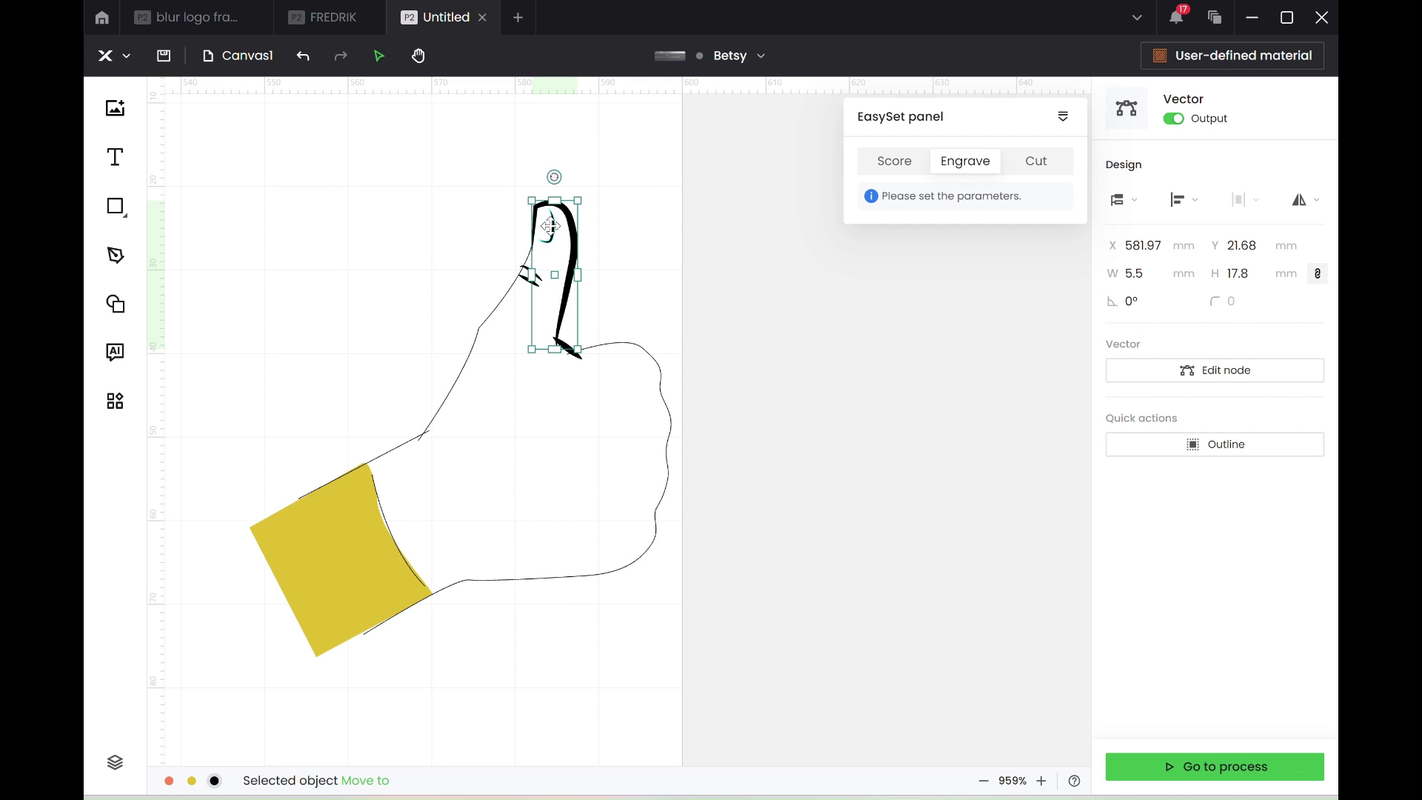
{"action": "left_click", "coordinate": [550, 227], "text": "shift"}
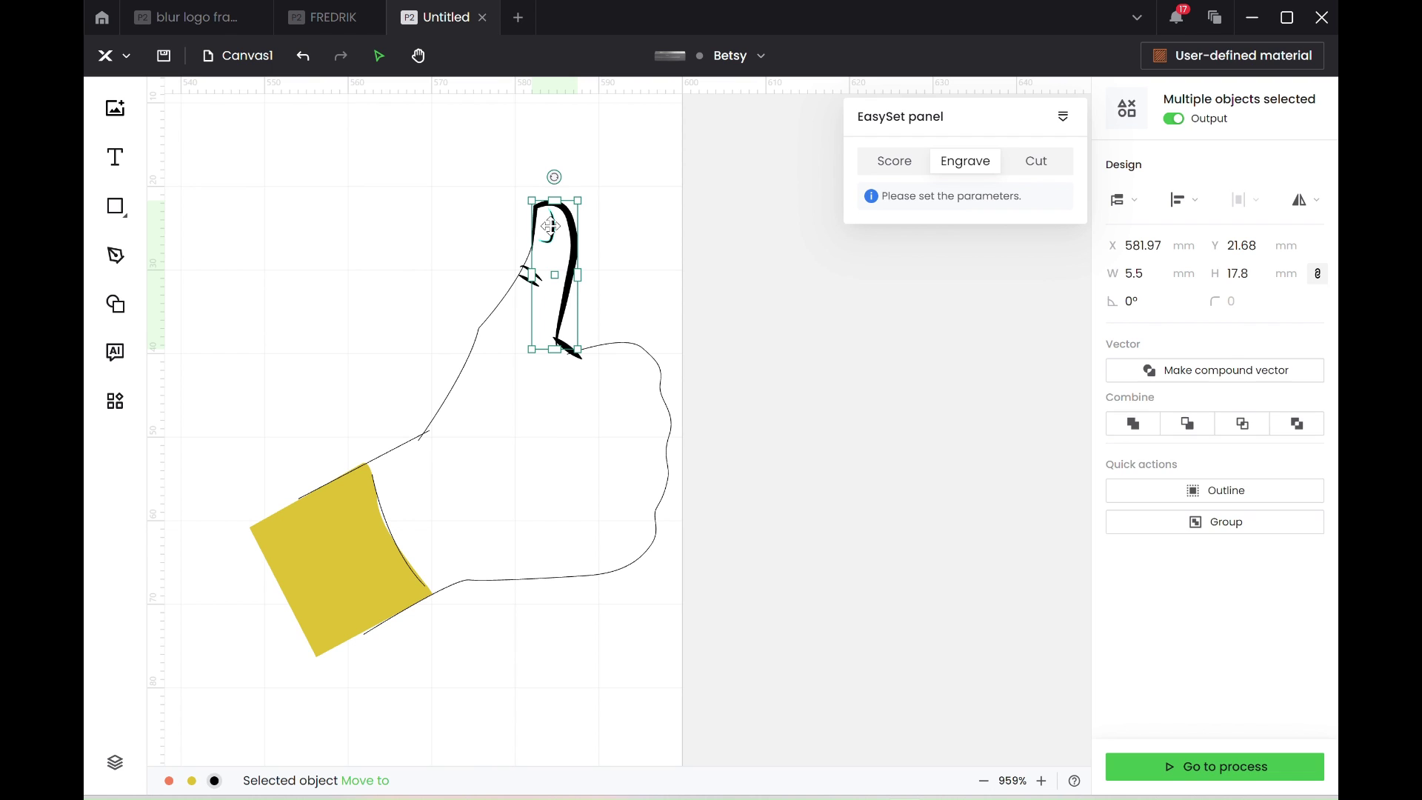
{"action": "left_click", "coordinate": [532, 284], "text": "shift"}
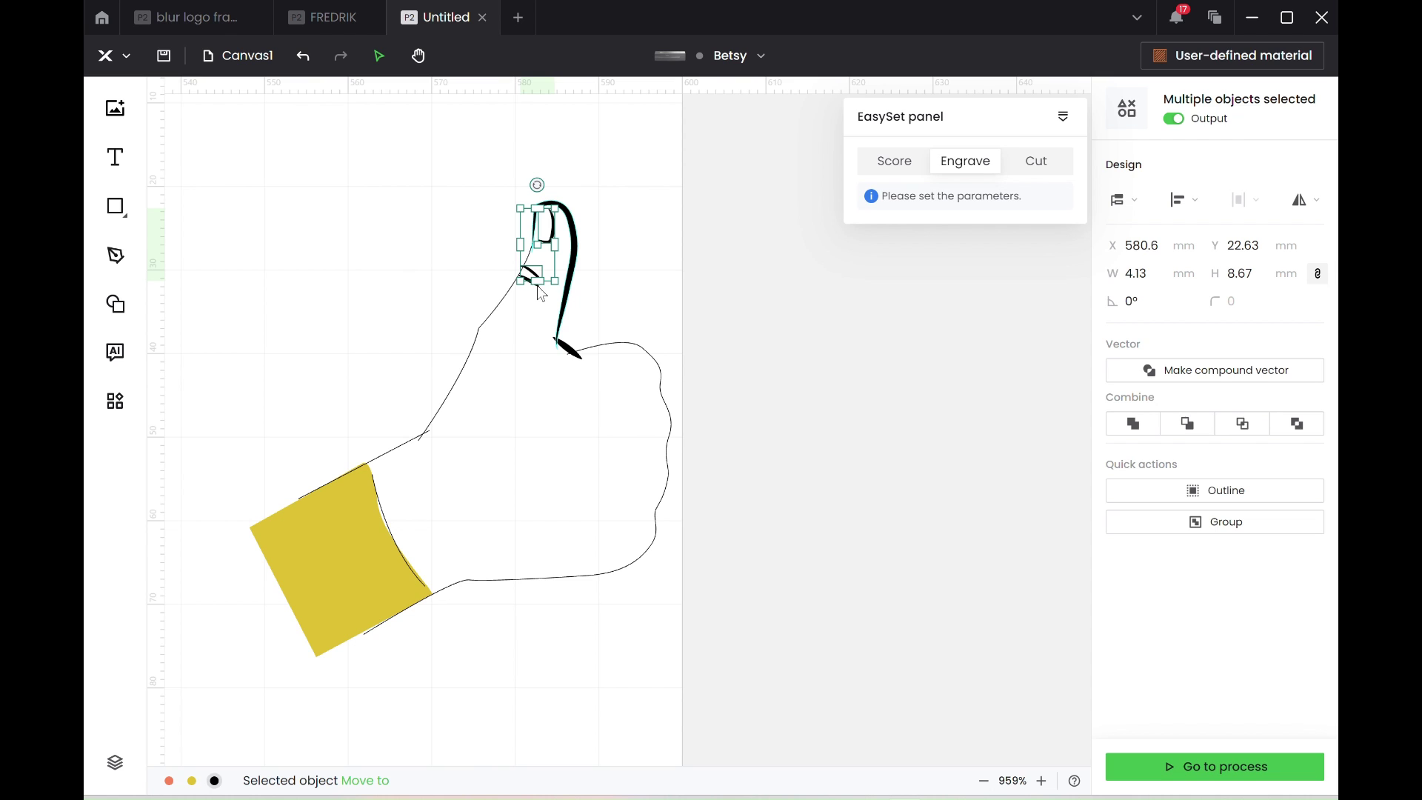
{"action": "left_click", "coordinate": [577, 255], "text": "shift"}
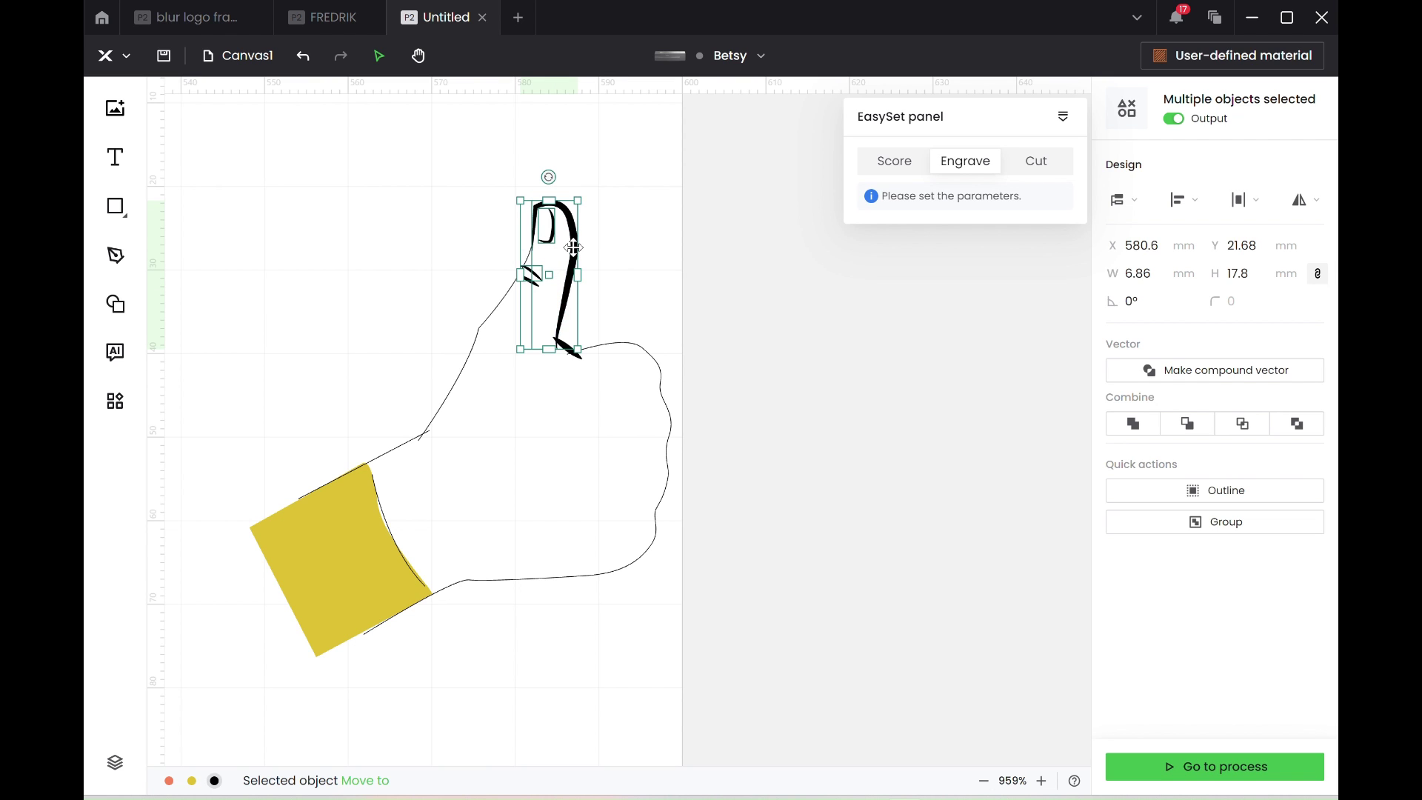
{"action": "left_click", "coordinate": [575, 361], "text": "shift"}
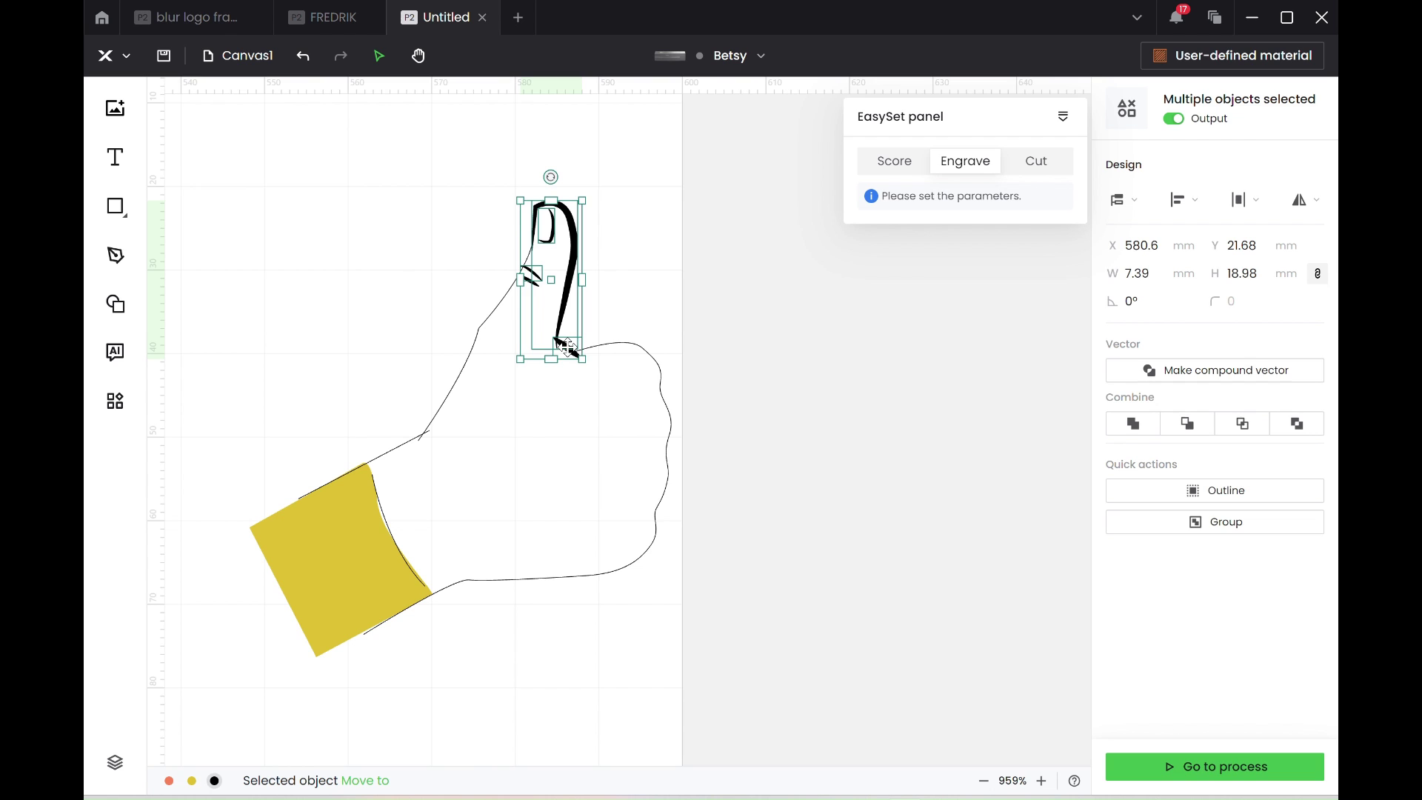
Step: Move the selected thumb strokes, then the remaining small black thumb stroke, into the orange layer
{"action": "right_click", "coordinate": [567, 346]}
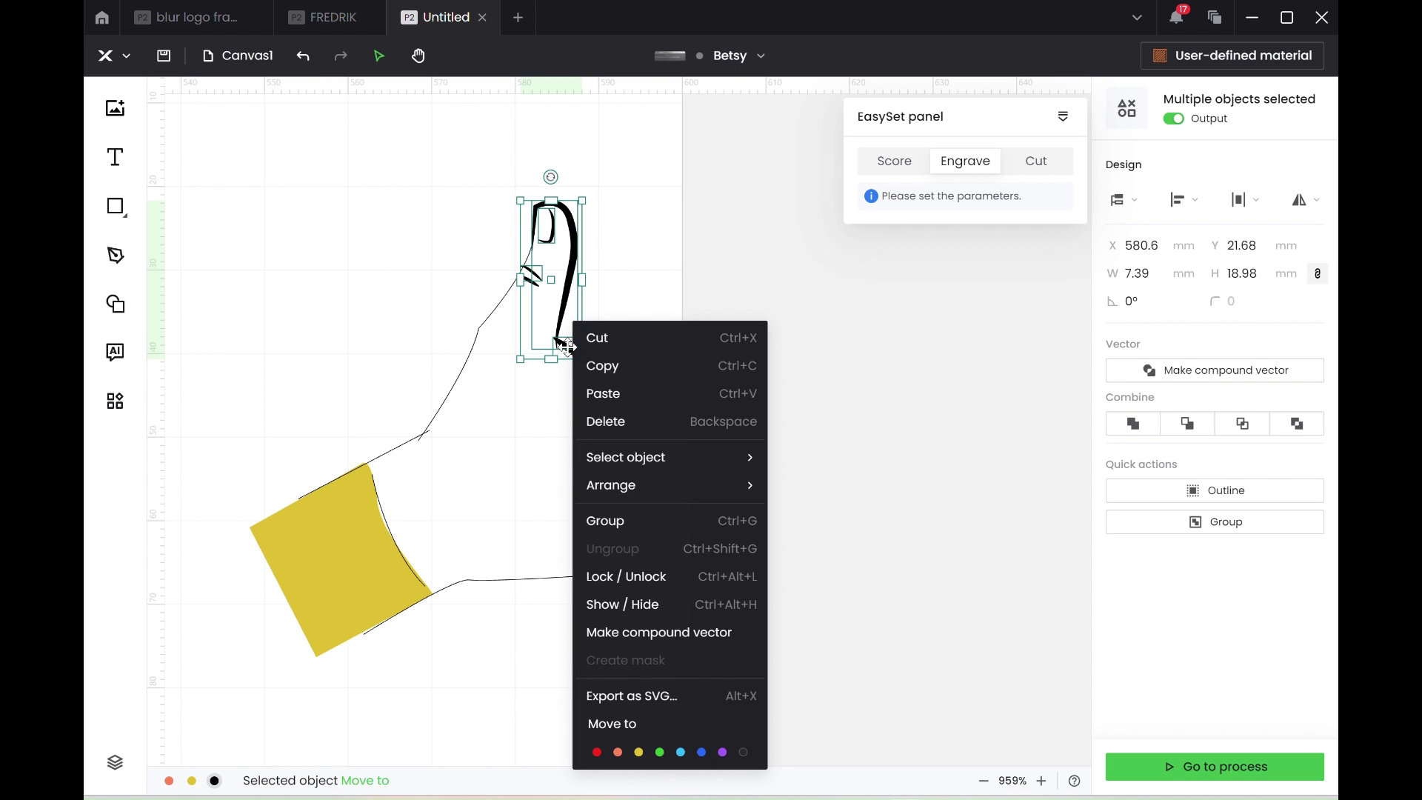
{"action": "left_click", "coordinate": [617, 753]}
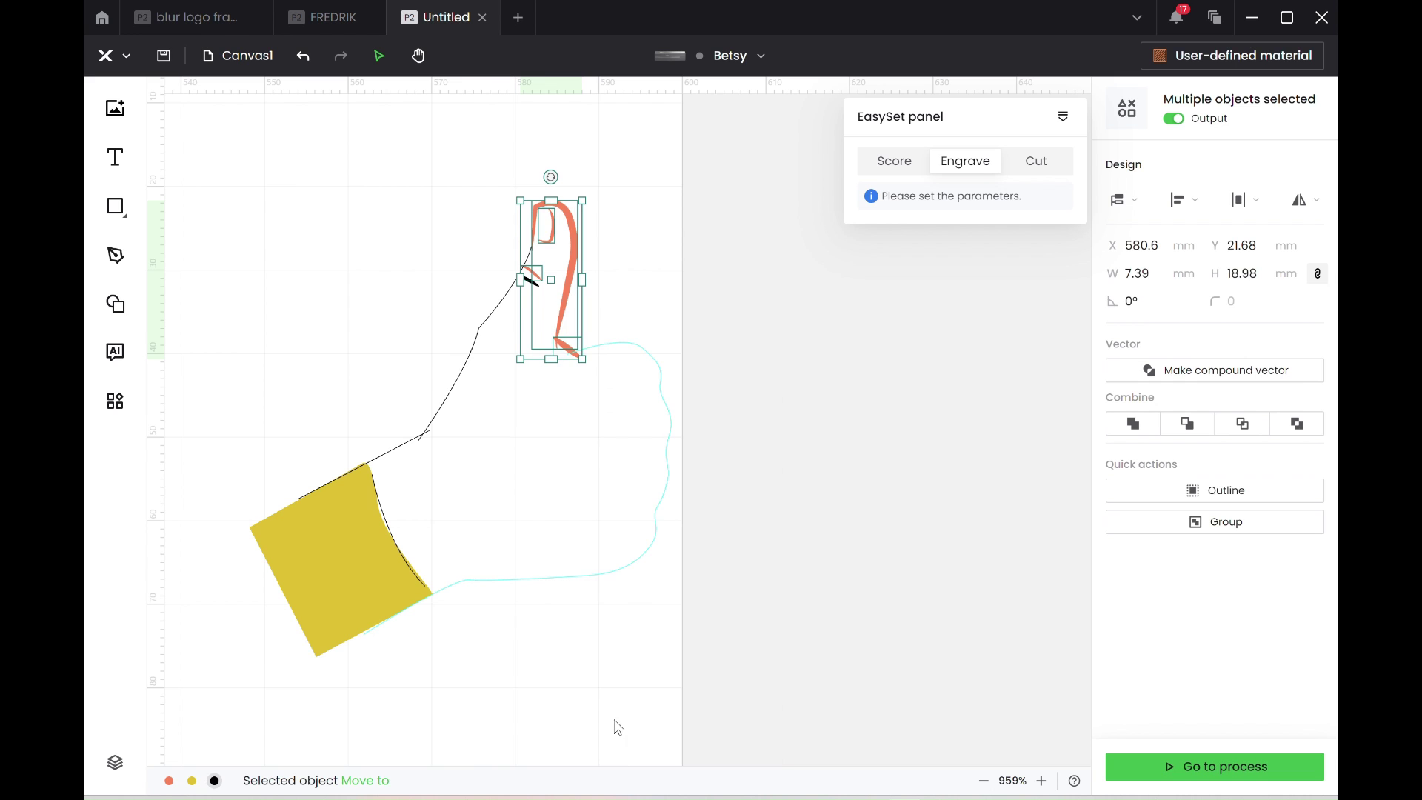
{"action": "left_click", "coordinate": [602, 273]}
{"action": "scroll", "coordinate": [549, 306], "scroll_direction": "up", "scroll_amount": 5}
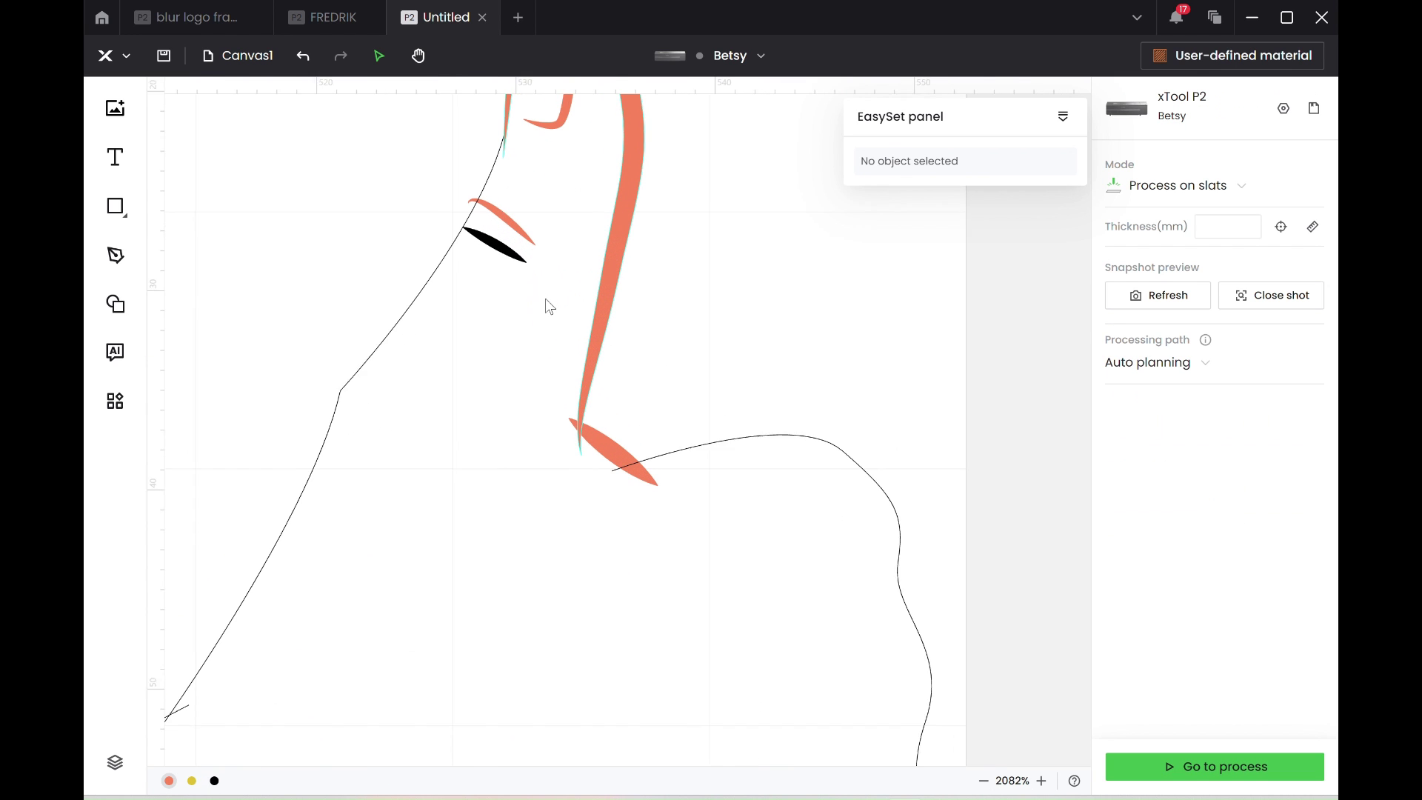
{"action": "left_click", "coordinate": [503, 258]}
{"action": "right_click", "coordinate": [501, 251]}
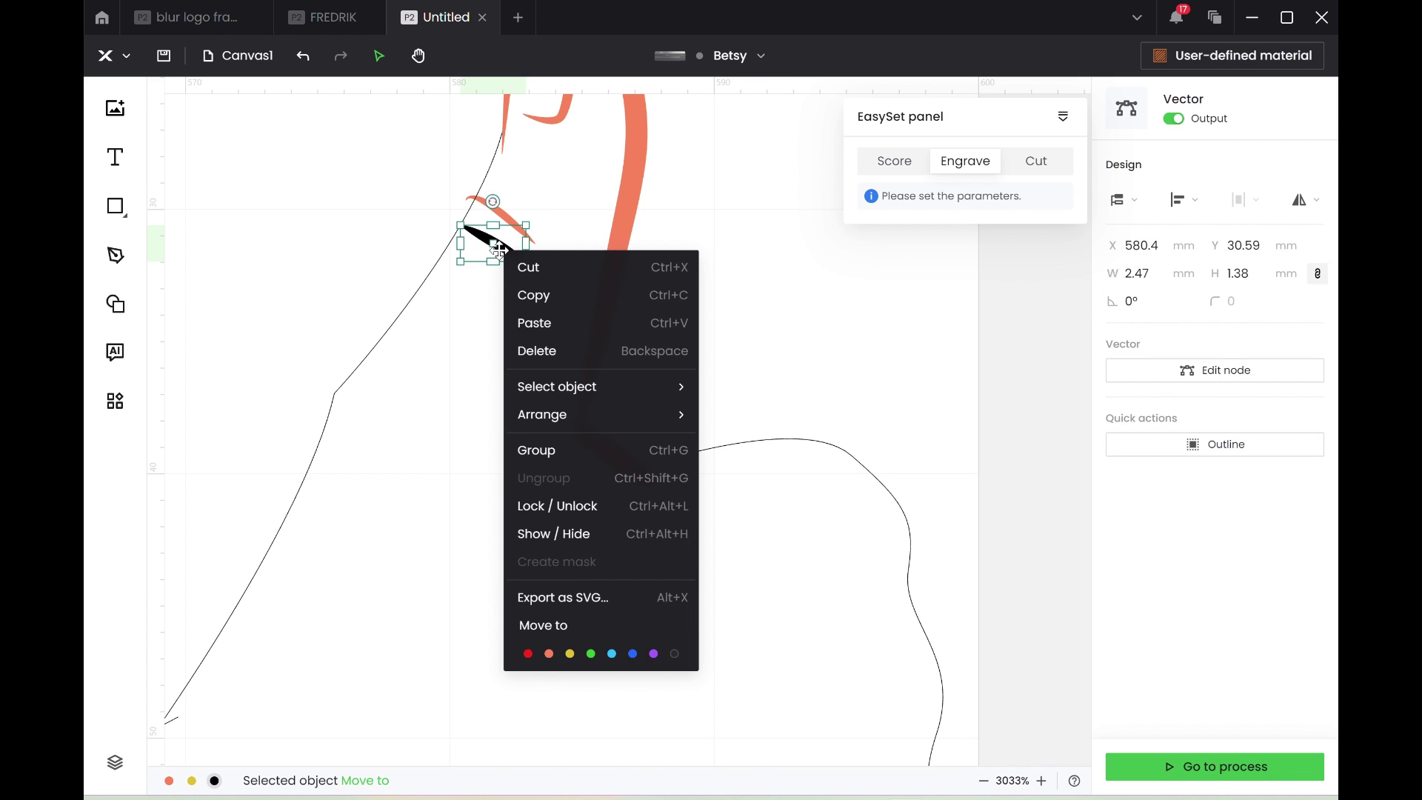
{"action": "left_click", "coordinate": [548, 654]}
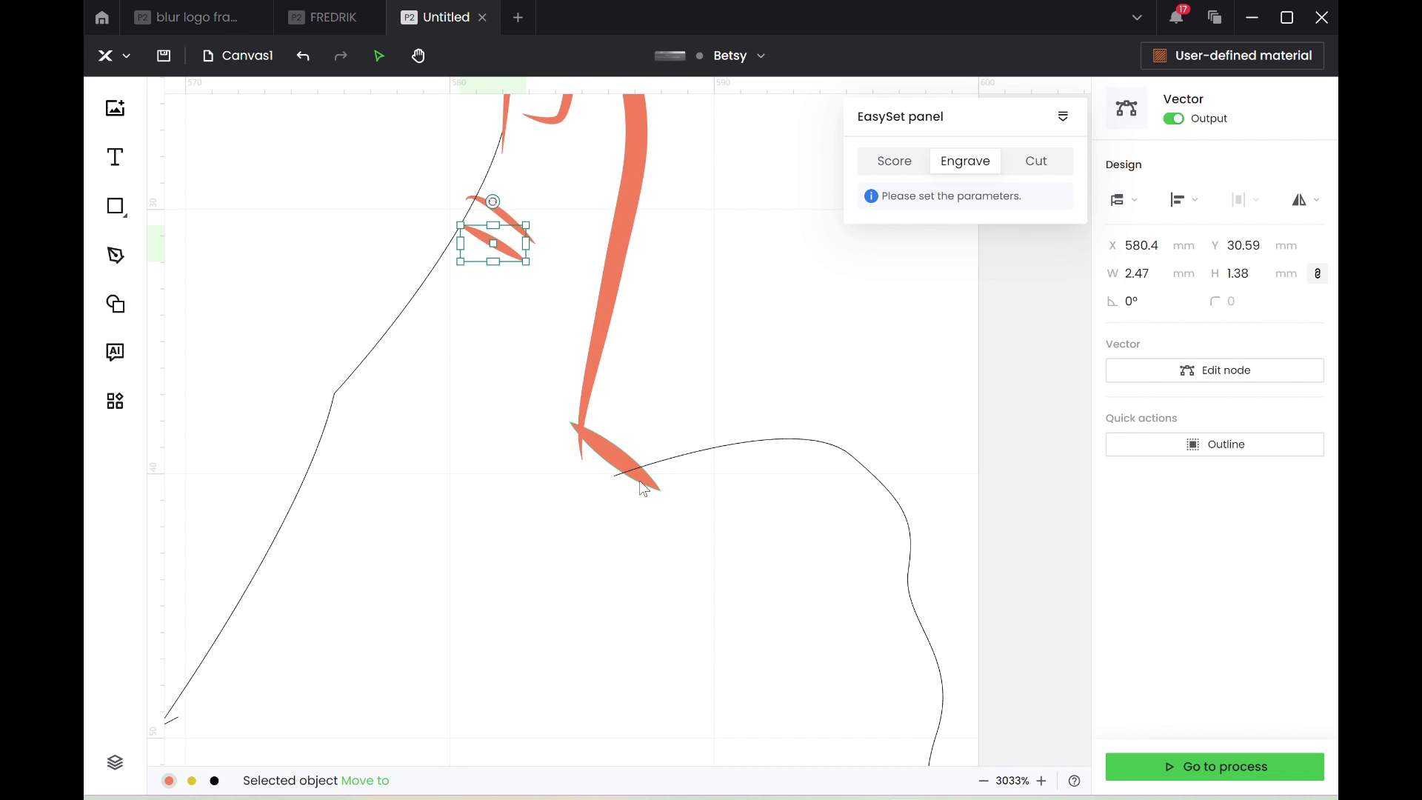
Step: Zoom out, pan right and check the top edge of the yellow sleeve
{"action": "scroll", "coordinate": [643, 488], "scroll_direction": "down", "scroll_amount": 4}
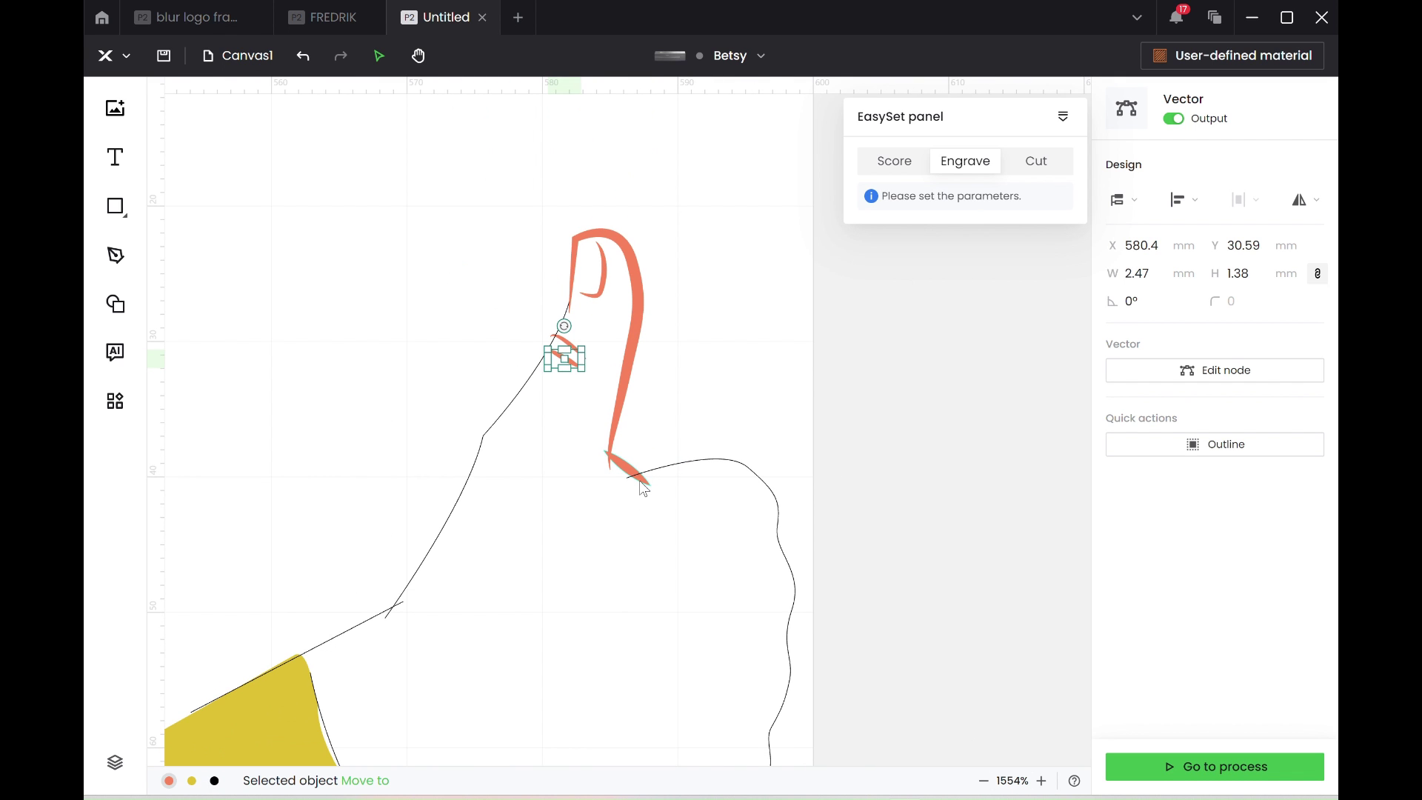
{"action": "scroll", "coordinate": [644, 488], "scroll_direction": "down", "scroll_amount": 5}
{"action": "scroll", "coordinate": [643, 489], "scroll_direction": "right", "scroll_amount": 5}
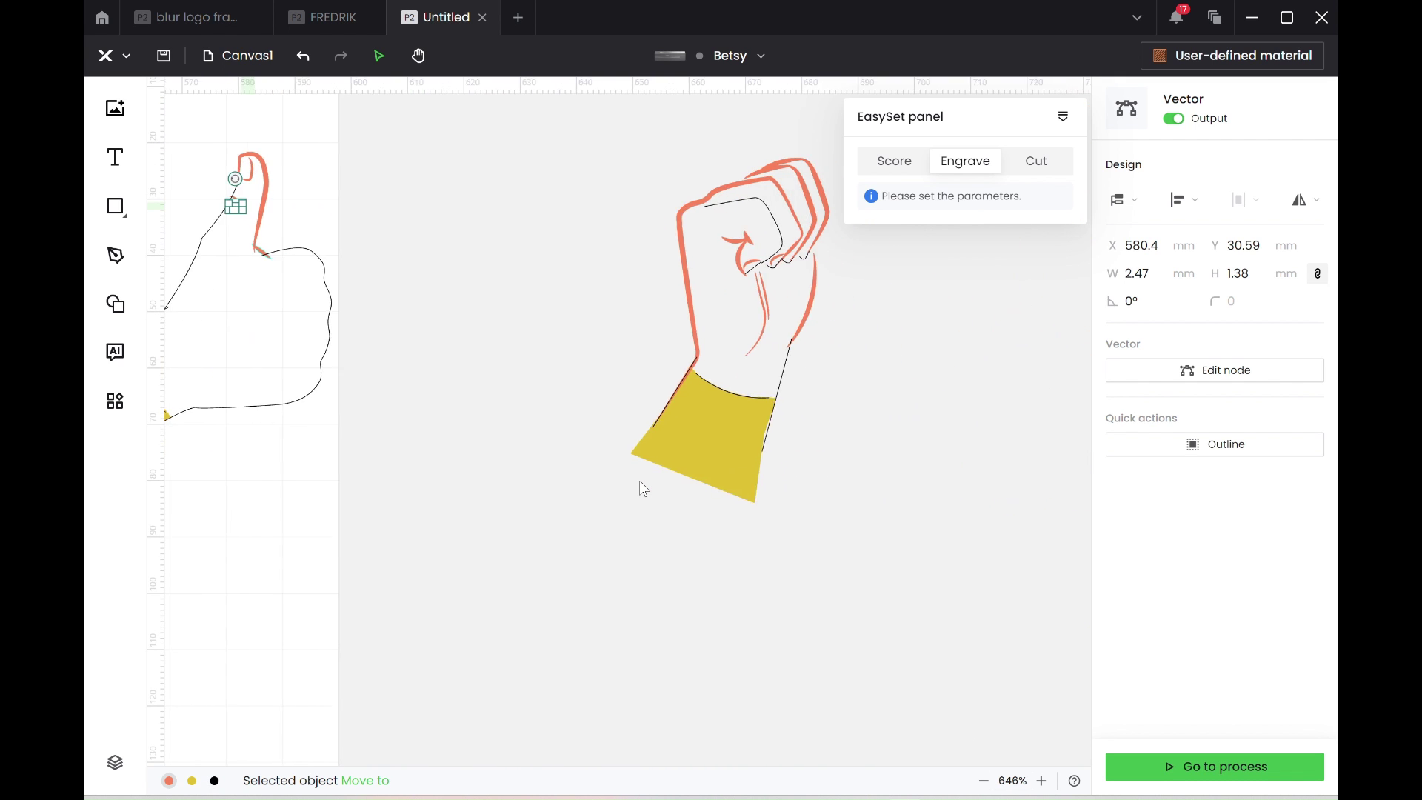
{"action": "scroll", "coordinate": [644, 489], "scroll_direction": "right", "scroll_amount": 1}
{"action": "left_click", "coordinate": [718, 394]}
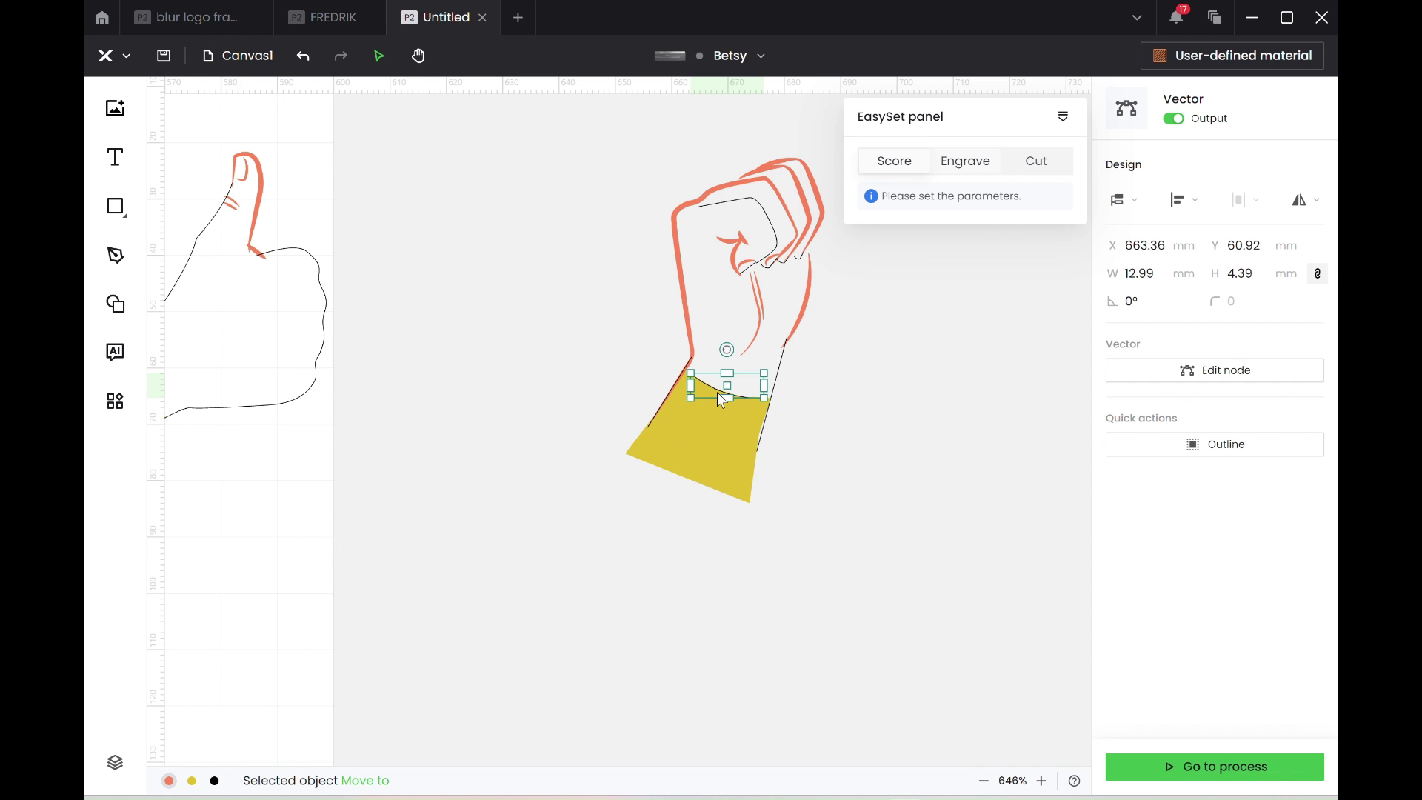
{"action": "left_click", "coordinate": [867, 431]}
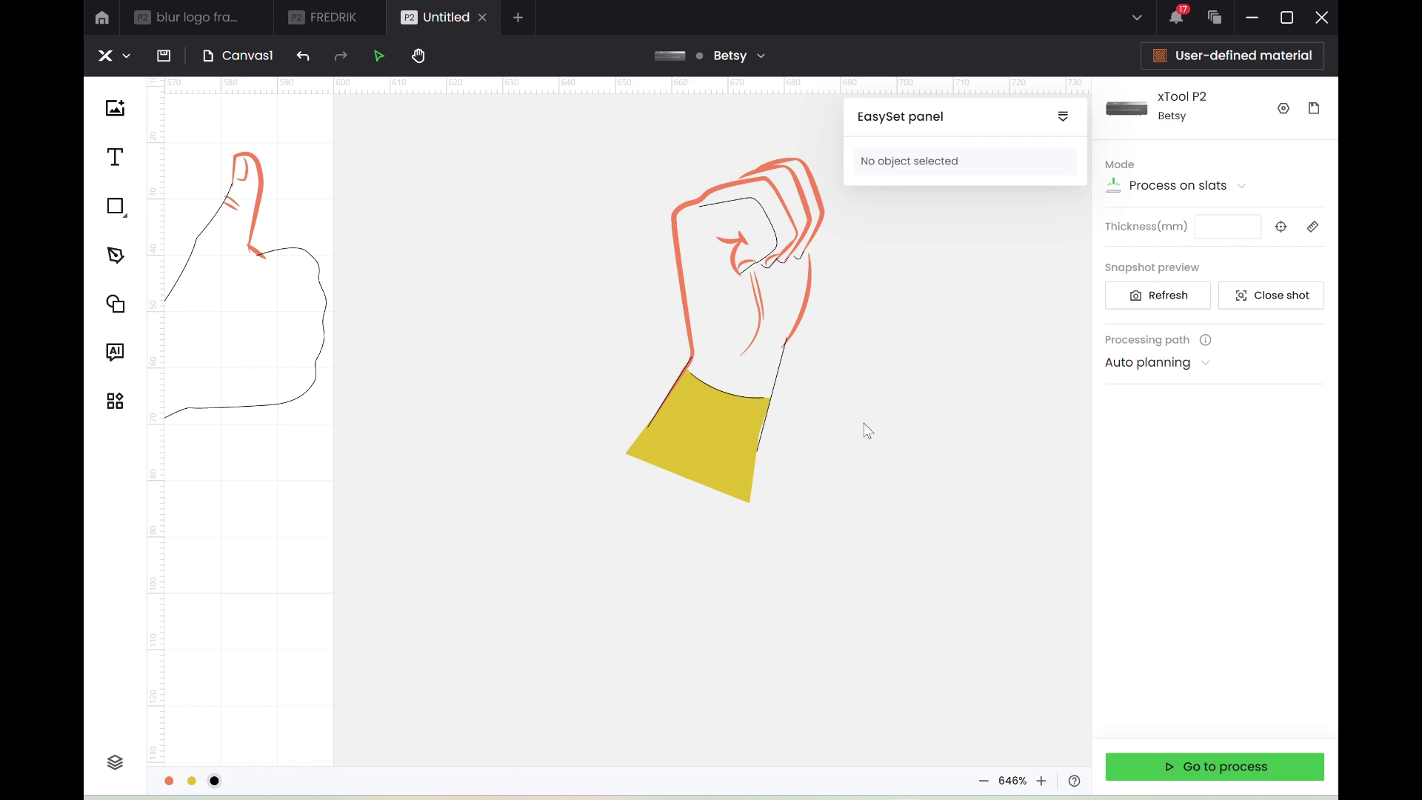
Step: Move the pointing hand's raised-finger, fingertip and two palm strokes into the orange layer
{"action": "scroll", "coordinate": [865, 429], "scroll_direction": "down", "scroll_amount": 3}
{"action": "scroll", "coordinate": [864, 428], "scroll_direction": "right", "scroll_amount": 5}
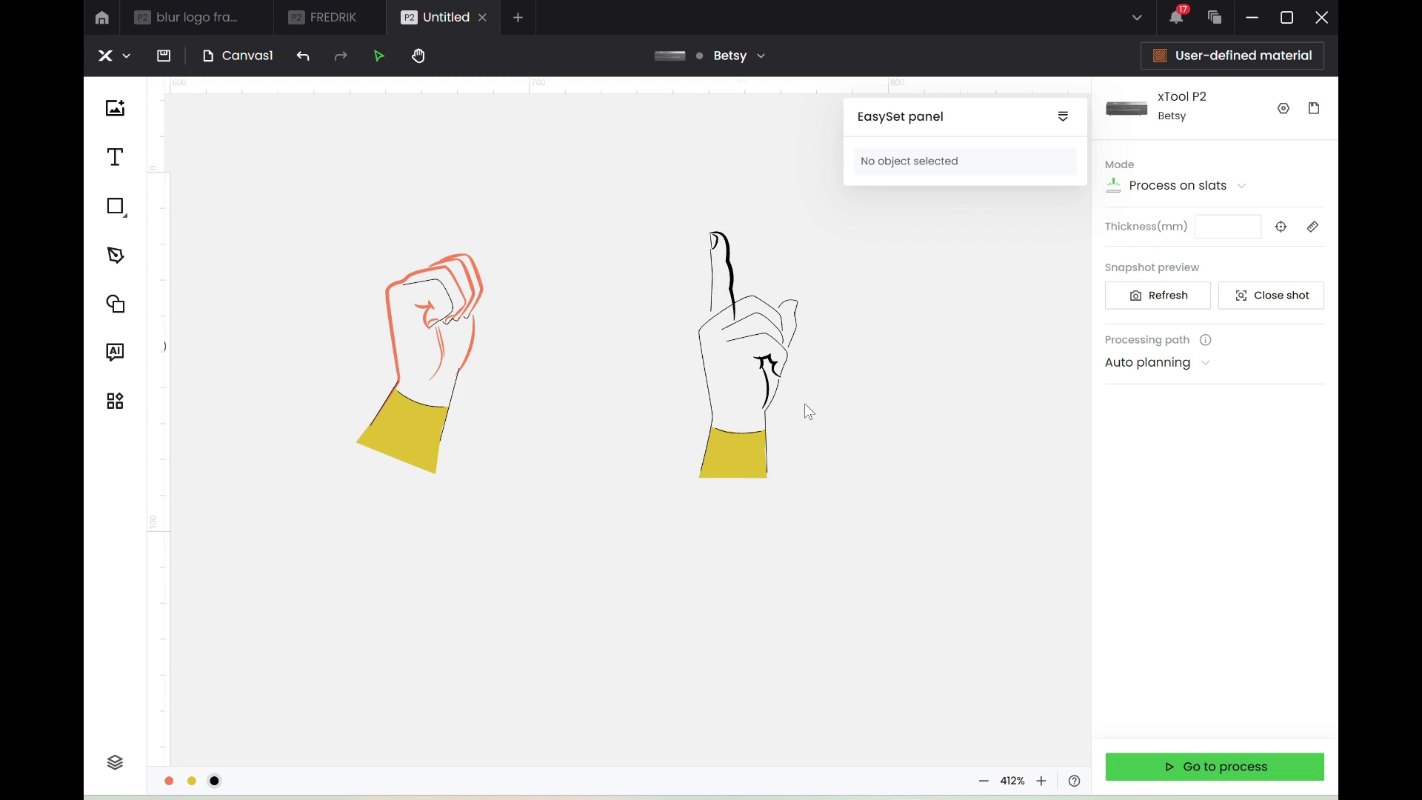
{"action": "scroll", "coordinate": [806, 406], "scroll_direction": "up", "scroll_amount": 2}
{"action": "left_click", "coordinate": [698, 206]}
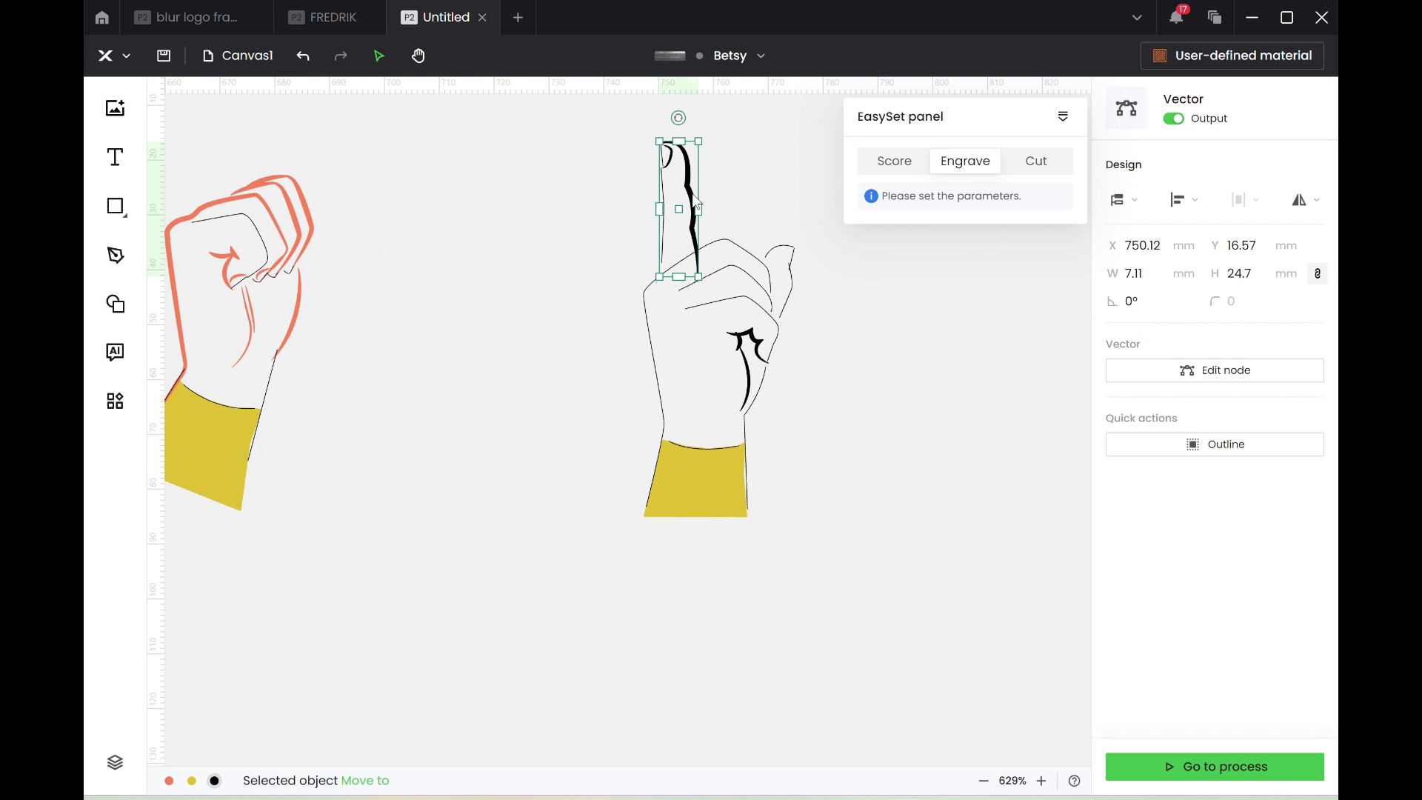
{"action": "left_click", "coordinate": [670, 157], "text": "shift"}
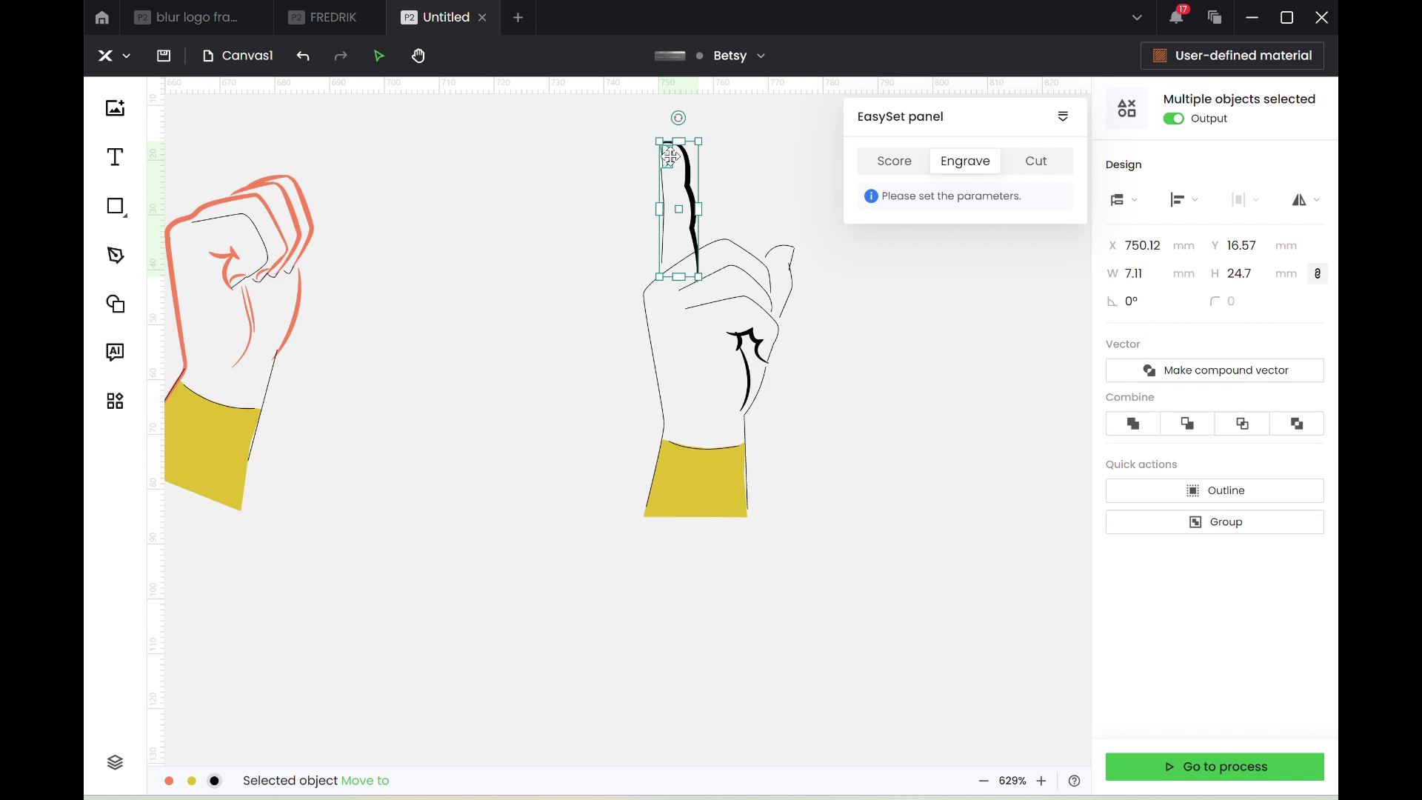
{"action": "left_click", "coordinate": [752, 339], "text": "shift"}
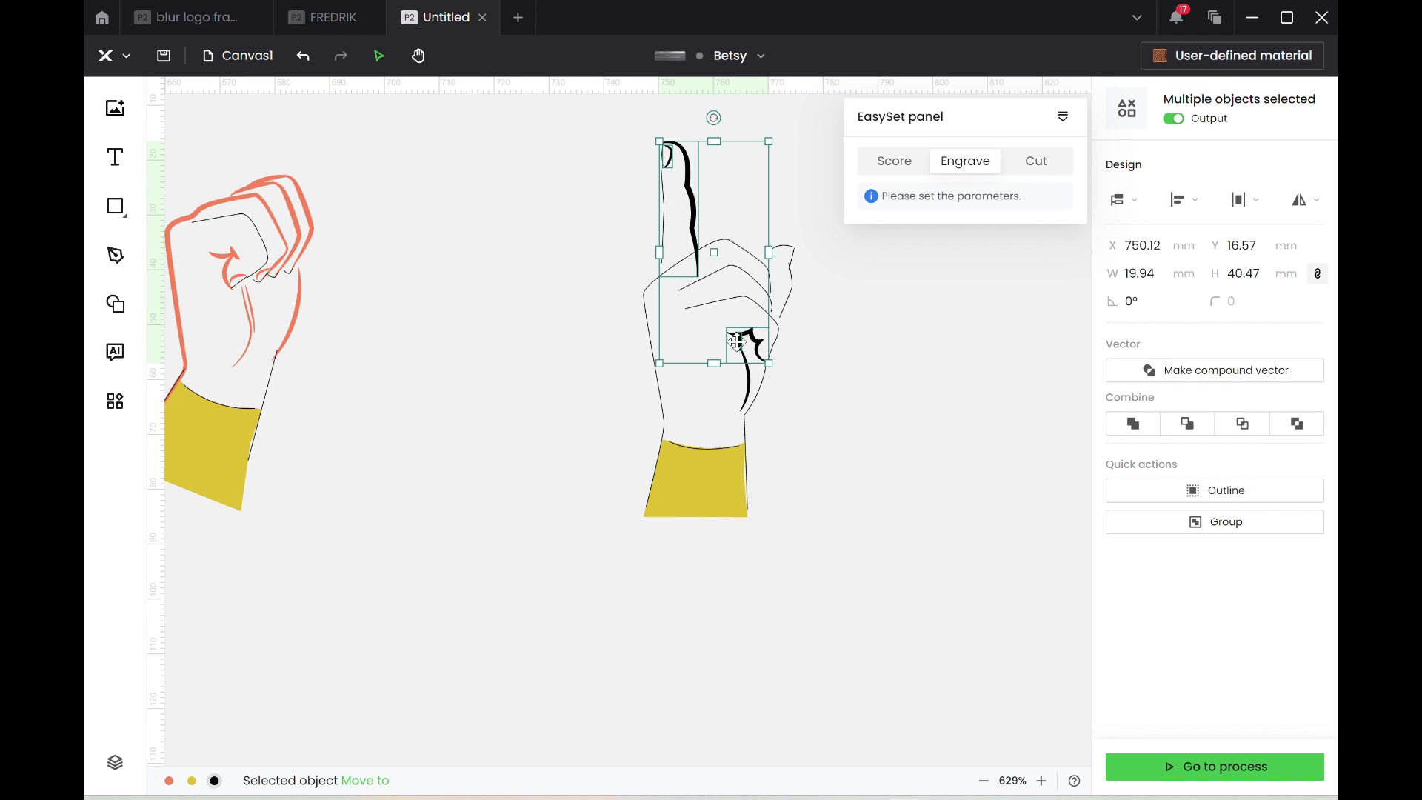
{"action": "left_click", "coordinate": [753, 383], "text": "shift"}
{"action": "right_click", "coordinate": [753, 383]}
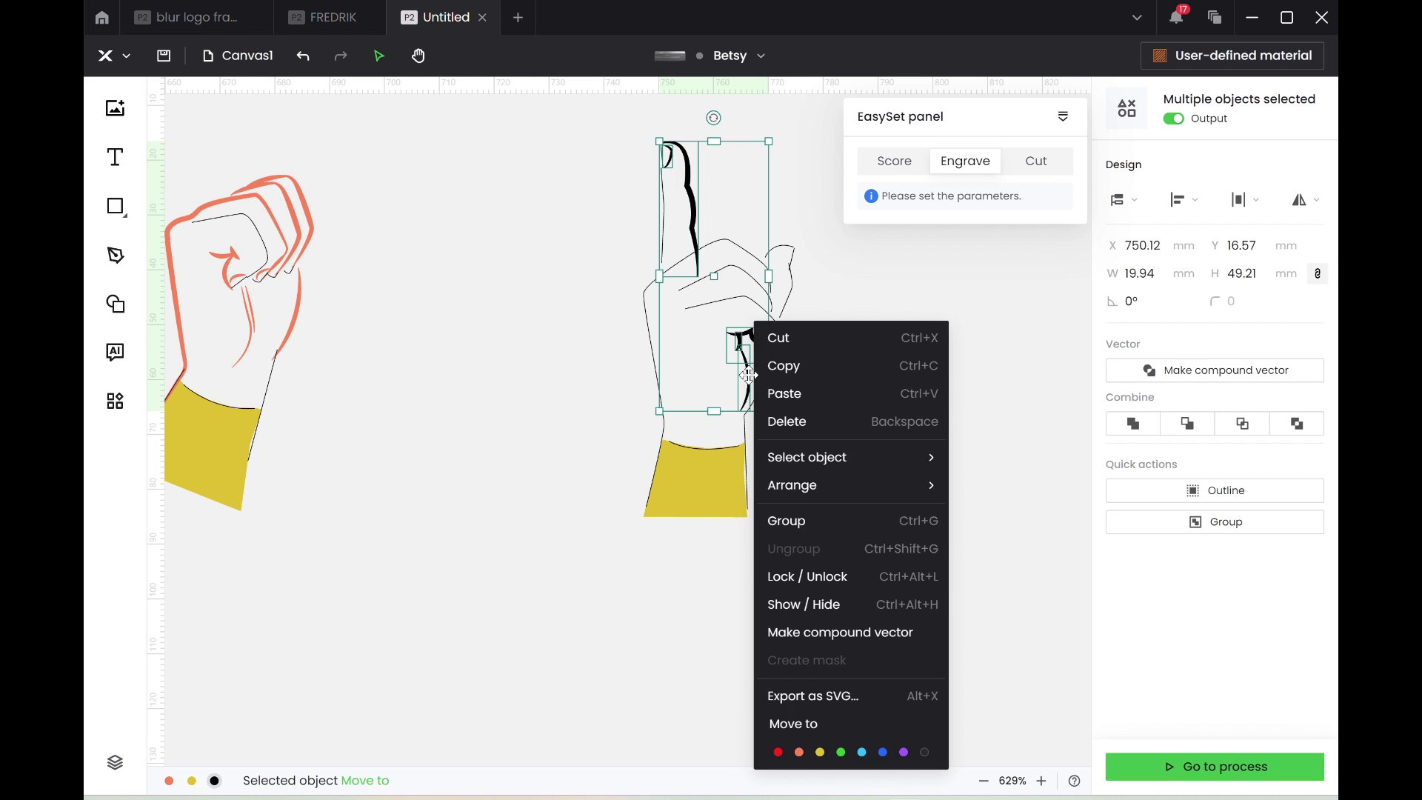
{"action": "left_click", "coordinate": [799, 751]}
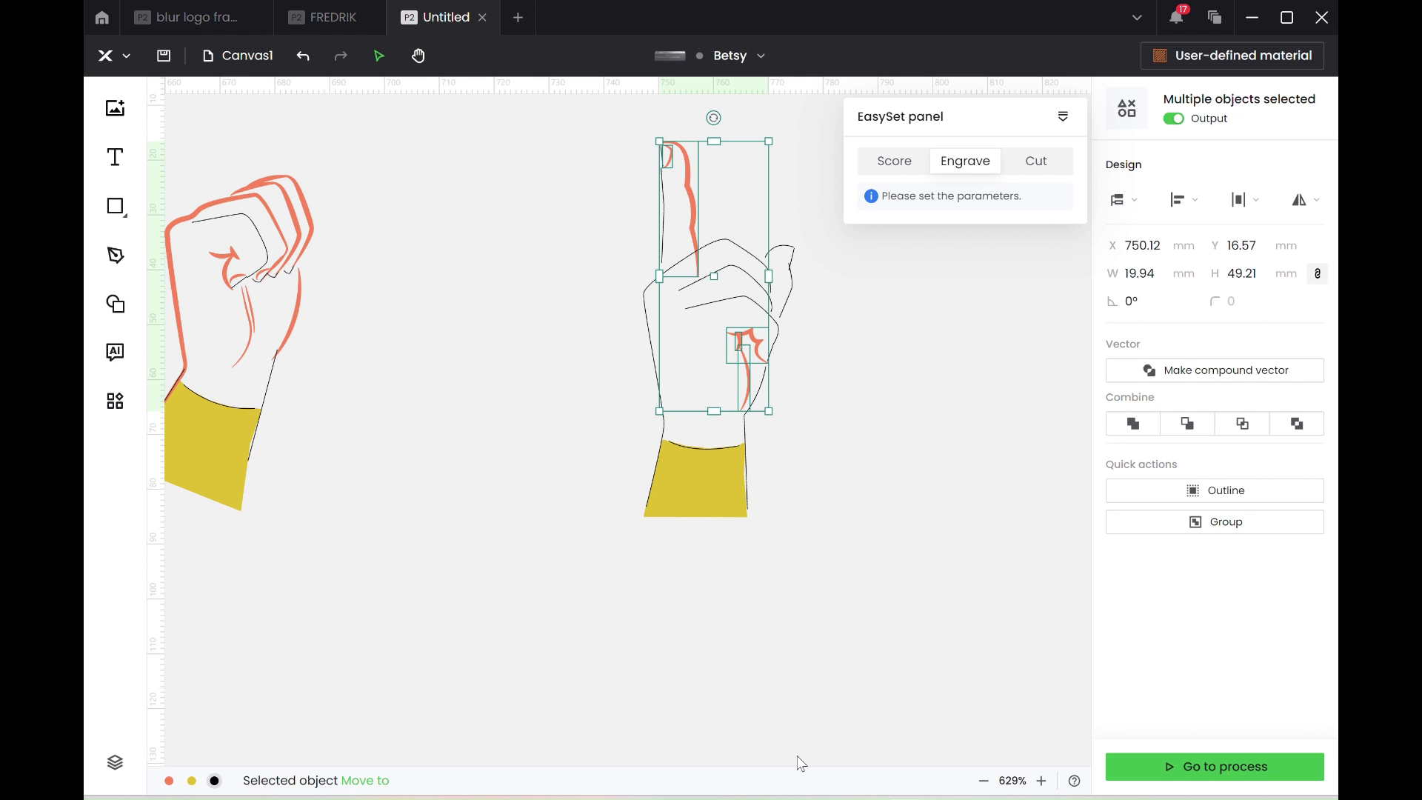
{"action": "left_click", "coordinate": [895, 568]}
Step: Choose 3mm Pine Plywood (3 mm thick) as the work material from the material list
{"action": "scroll", "coordinate": [818, 531], "scroll_direction": "down", "scroll_amount": 5}
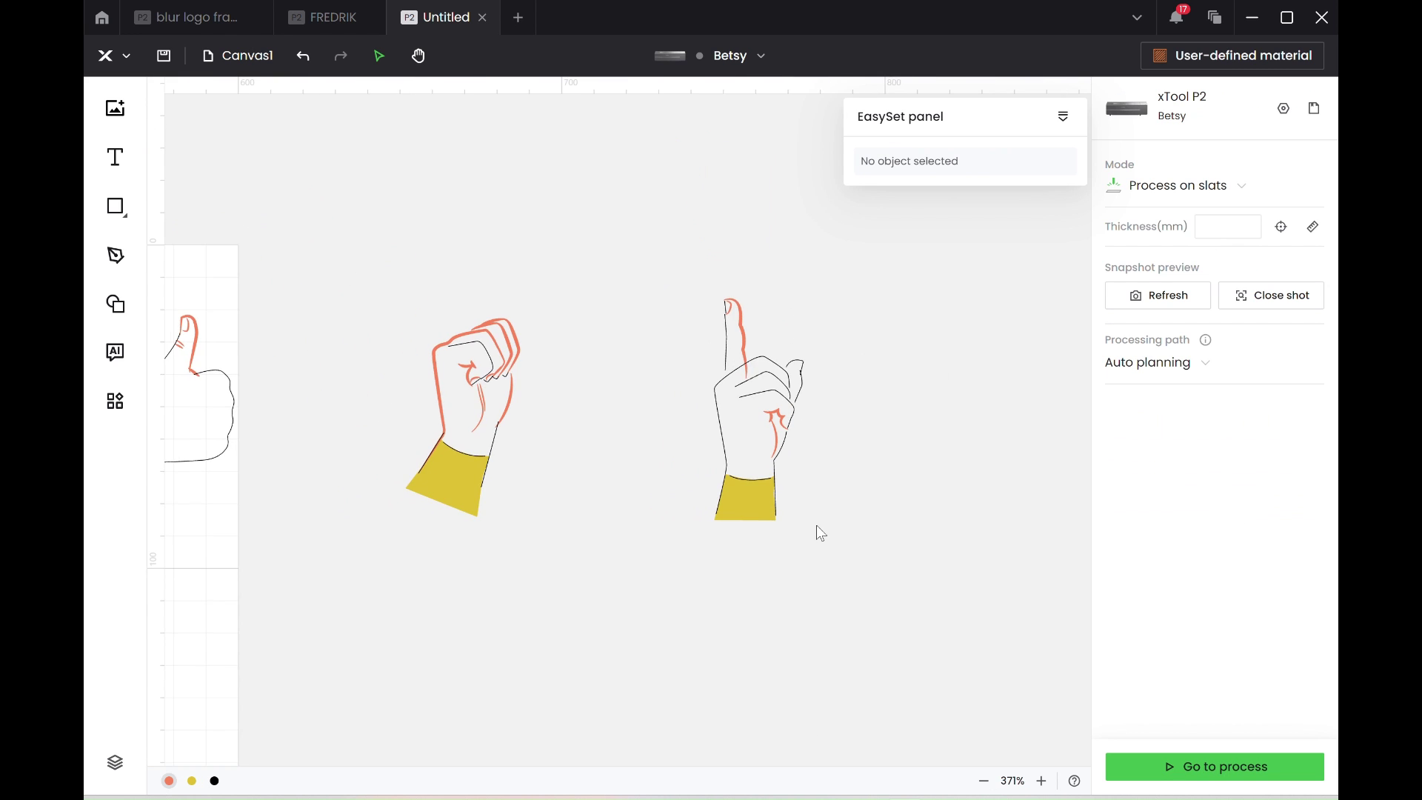
{"action": "scroll", "coordinate": [821, 534], "scroll_direction": "down", "scroll_amount": 2}
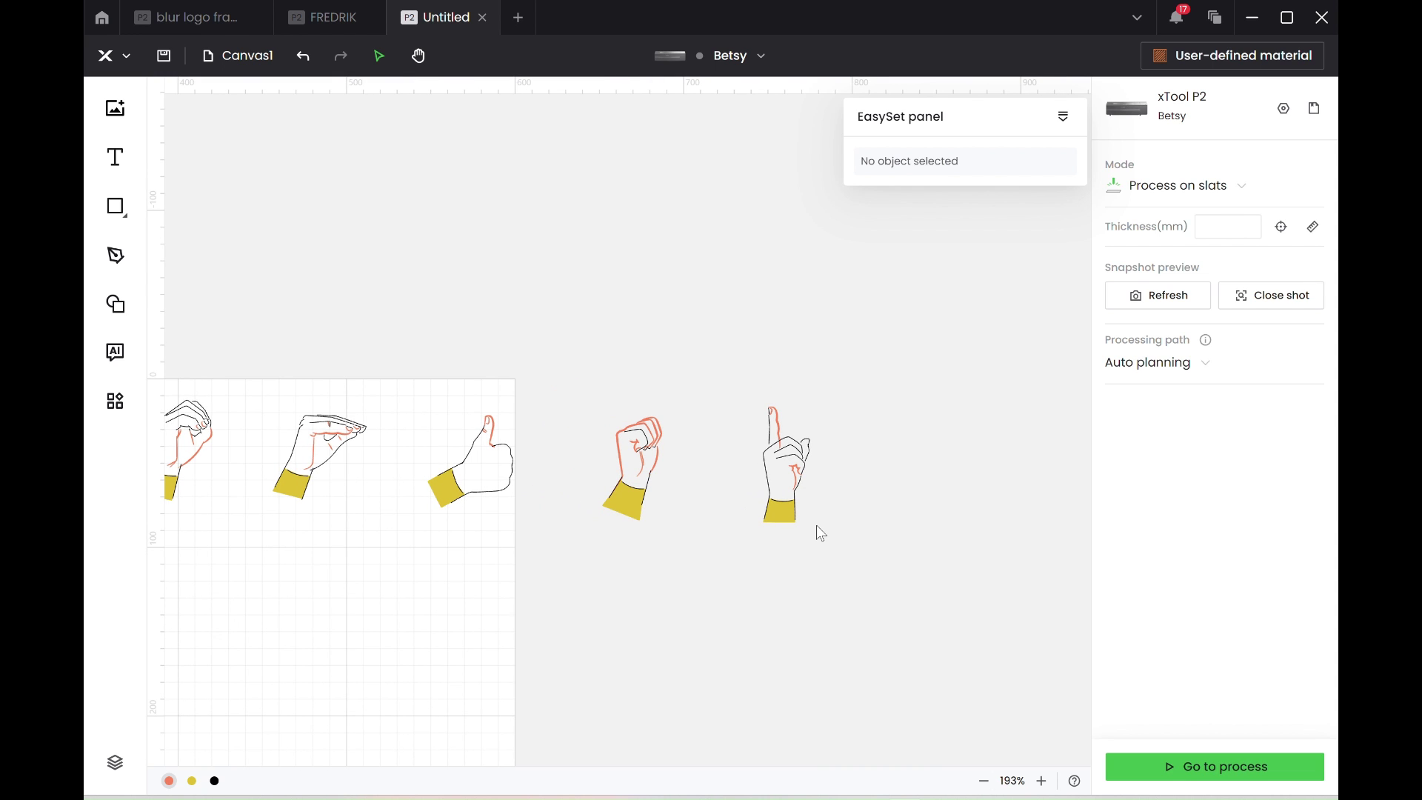
{"action": "left_click", "coordinate": [775, 424]}
{"action": "left_click", "coordinate": [911, 390]}
{"action": "left_click", "coordinate": [1219, 56]}
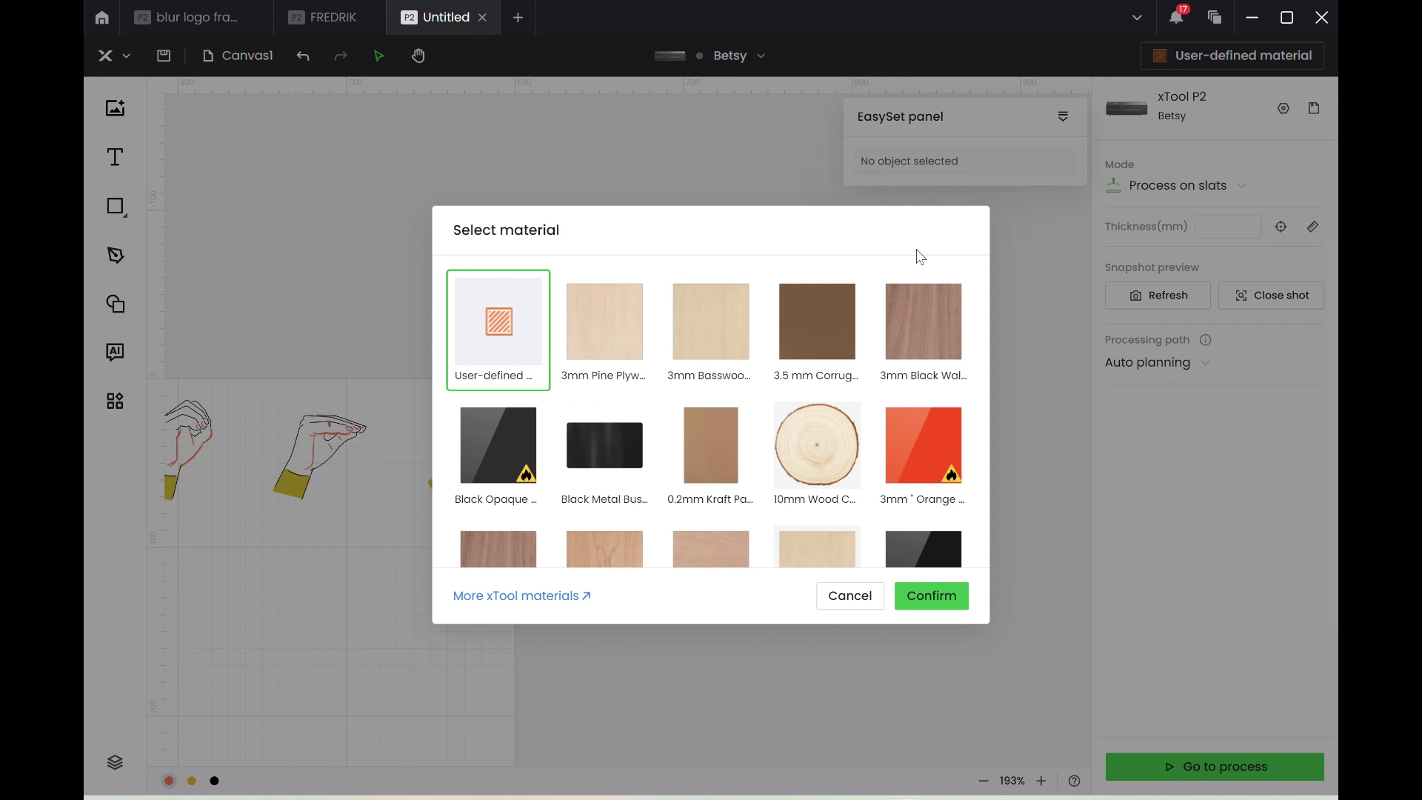
{"action": "left_click", "coordinate": [604, 322]}
{"action": "left_click", "coordinate": [941, 607]}
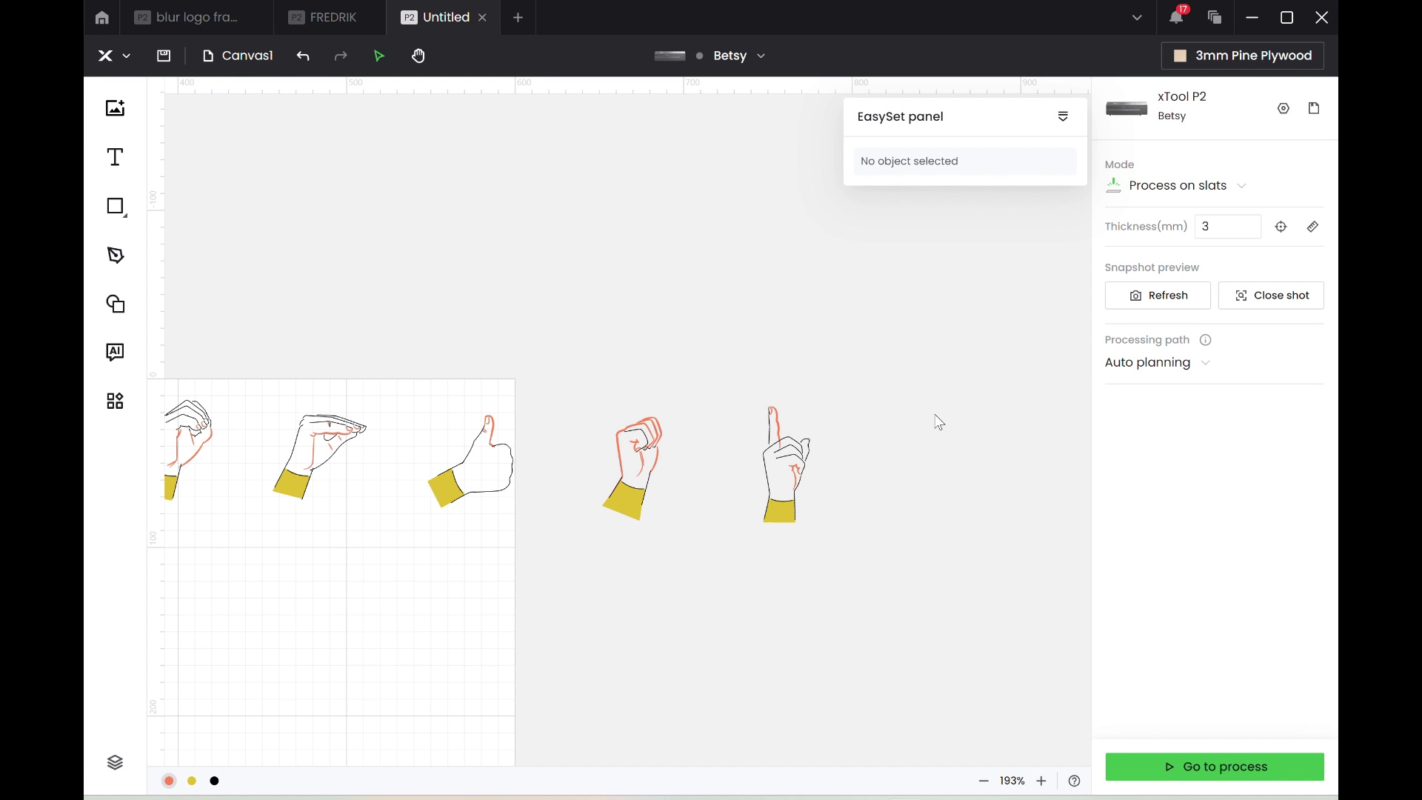
{"action": "scroll", "coordinate": [876, 493], "scroll_direction": "left", "scroll_amount": 10}
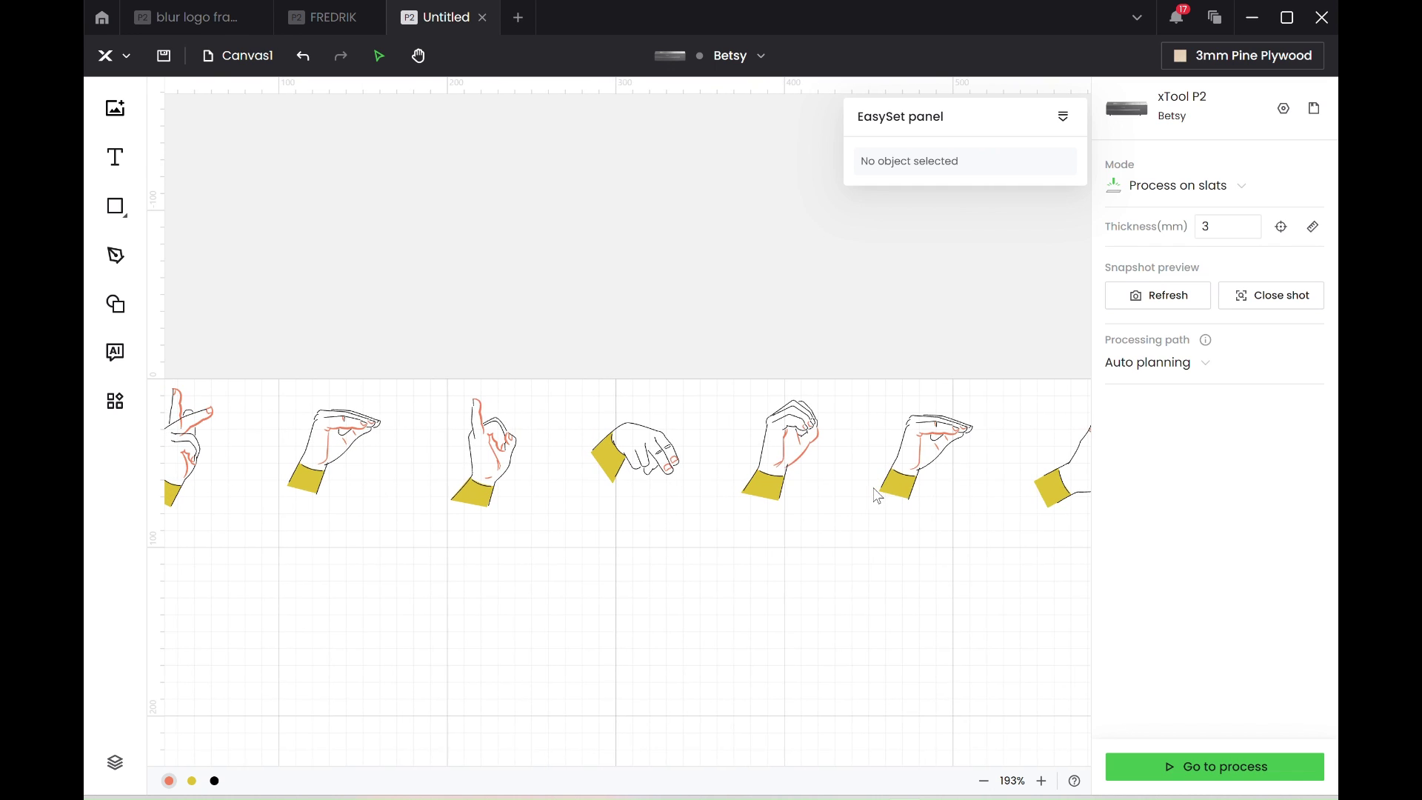
{"action": "left_click", "coordinate": [169, 781]}
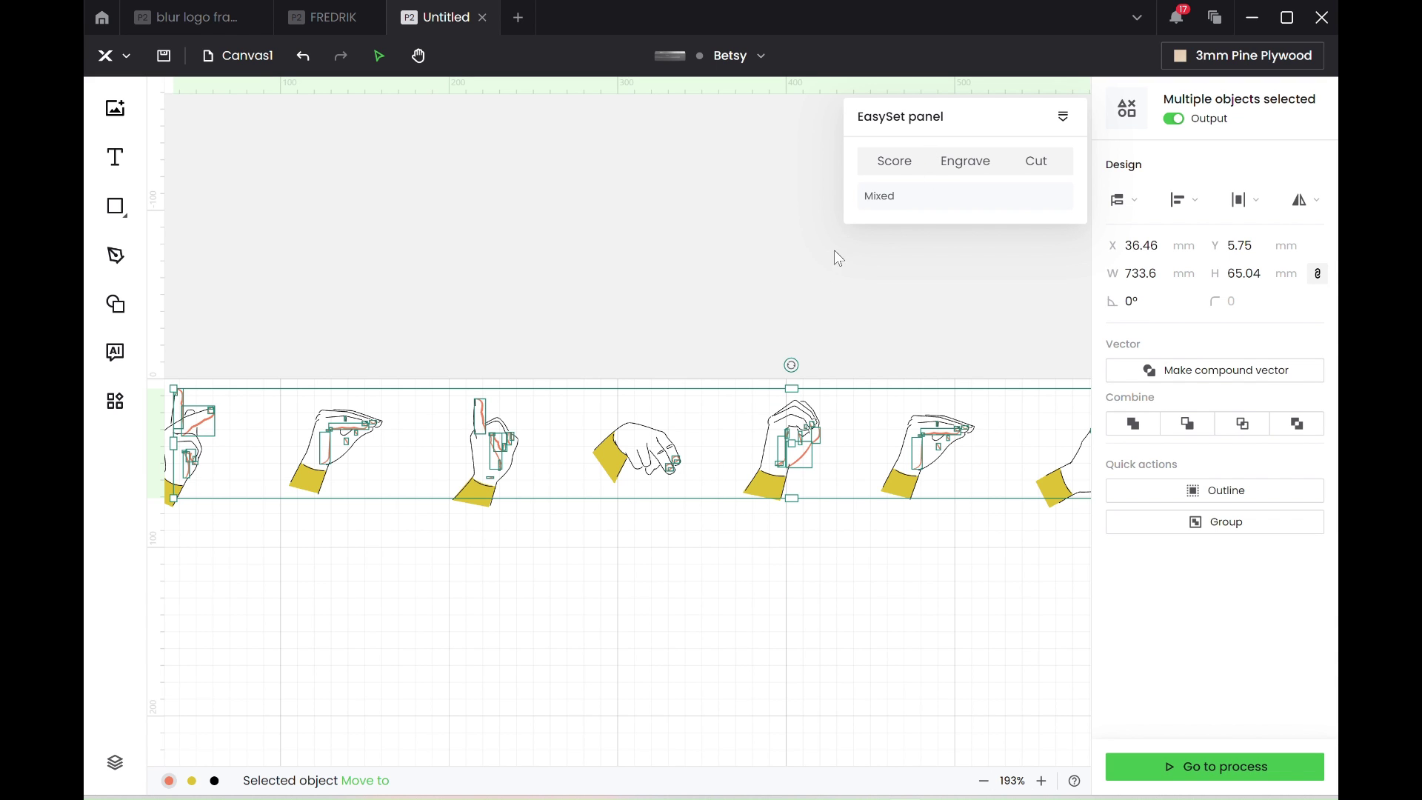
{"action": "scroll", "coordinate": [353, 588], "scroll_direction": "left", "scroll_amount": 3}
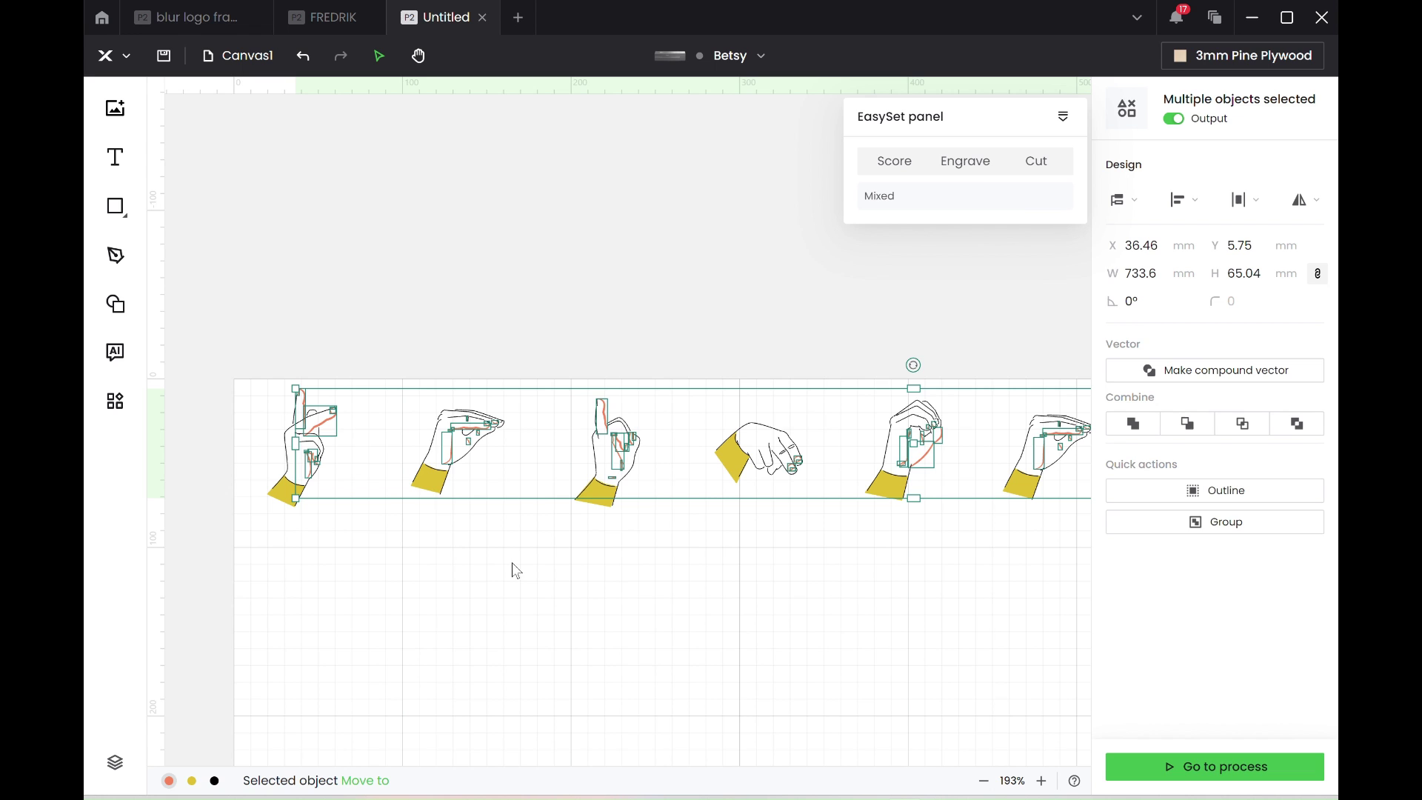
Step: Zoom in and inspect the middle hand's finger, fingertip and side strokes, then deselect
{"action": "left_click", "coordinate": [611, 611]}
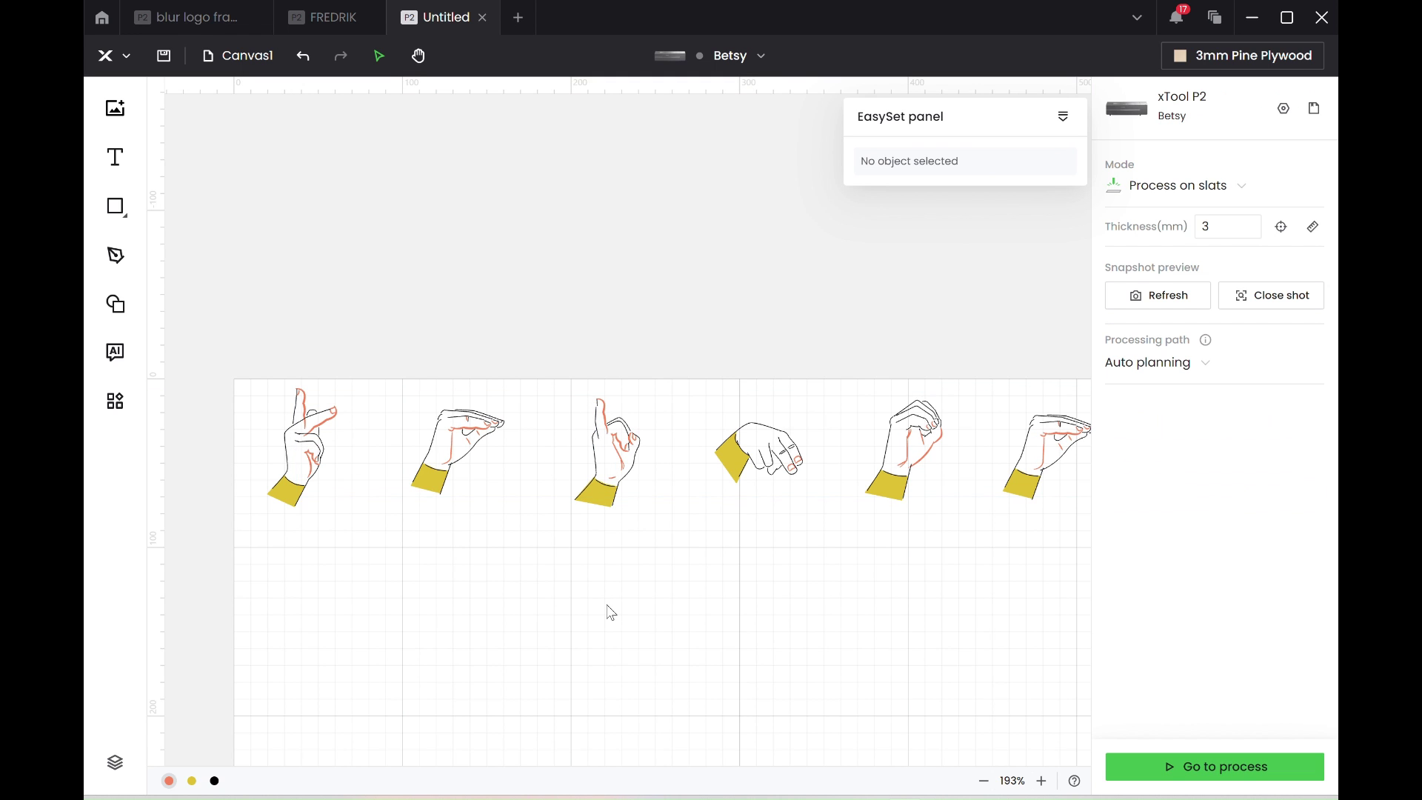
{"action": "scroll", "coordinate": [592, 459], "scroll_direction": "up", "scroll_amount": 3}
{"action": "scroll", "coordinate": [592, 459], "scroll_direction": "up", "scroll_amount": 2}
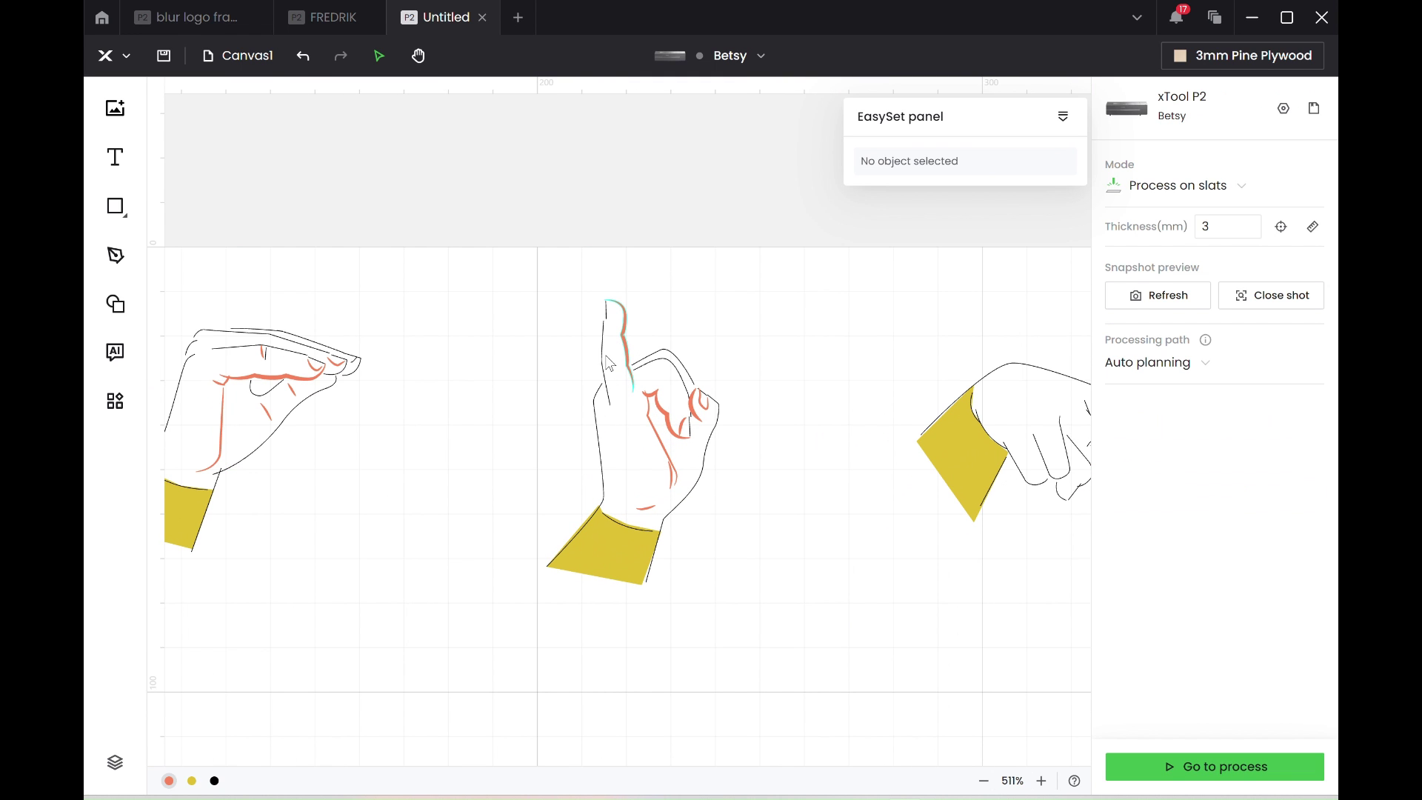
{"action": "left_click", "coordinate": [606, 359]}
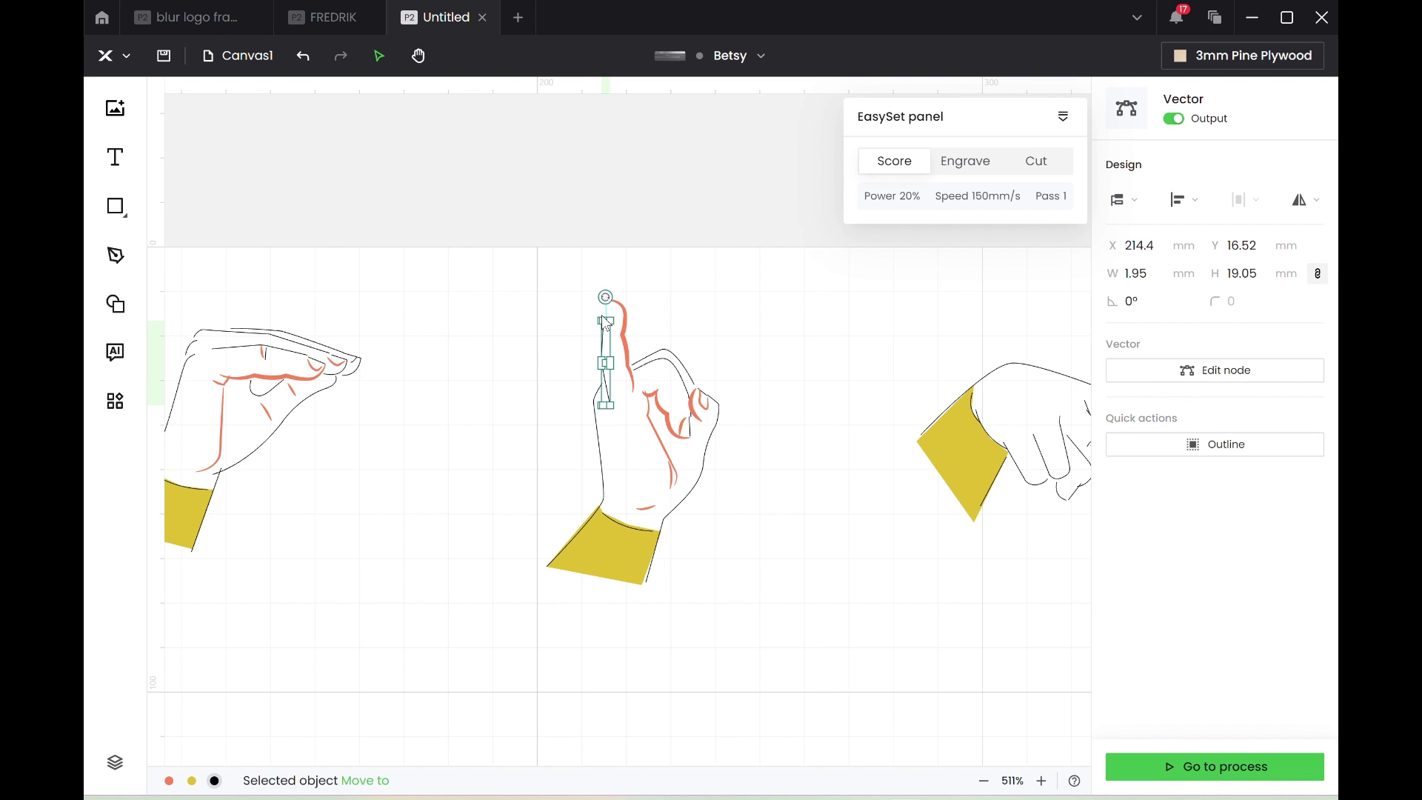
{"action": "left_click", "coordinate": [606, 319]}
{"action": "left_click", "coordinate": [572, 533]}
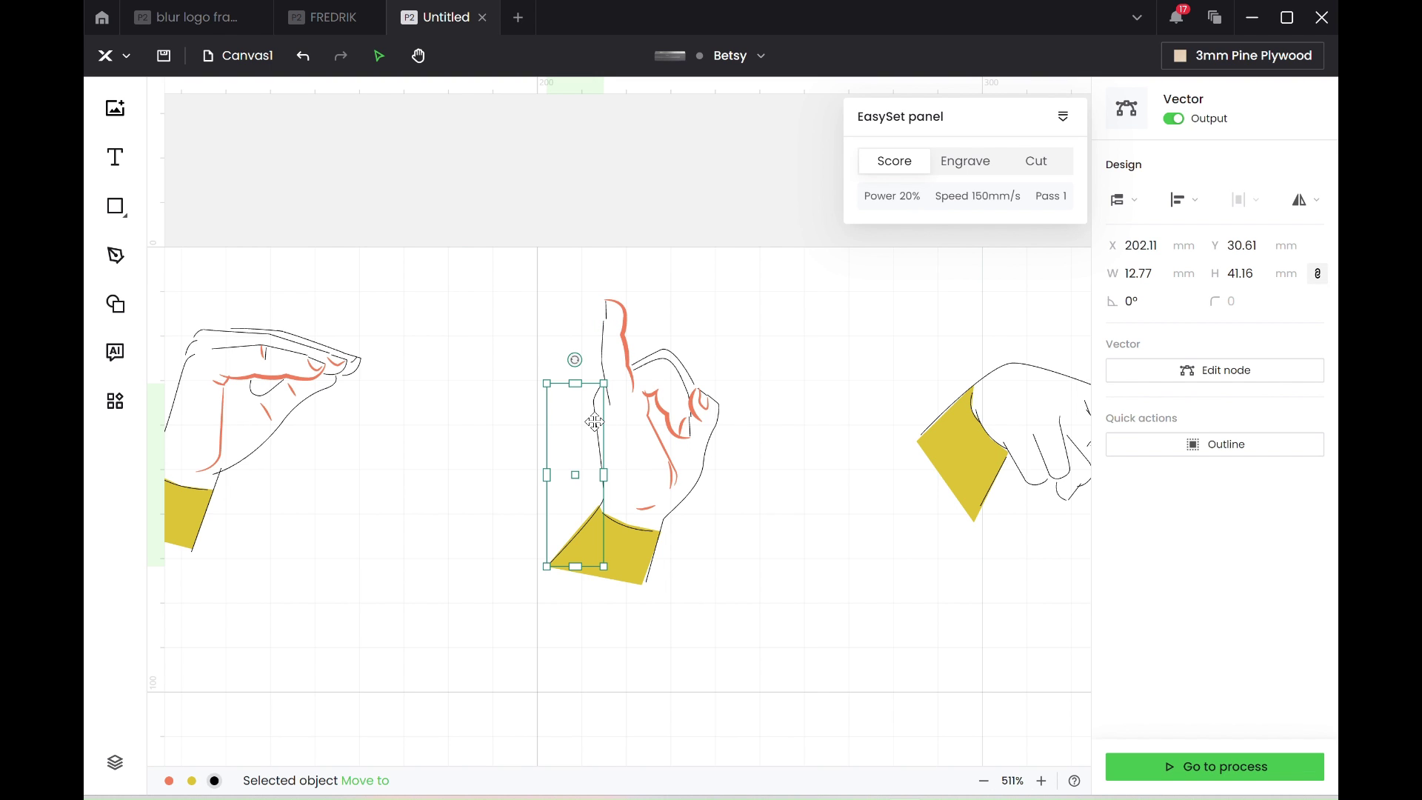
{"action": "left_click", "coordinate": [508, 736]}
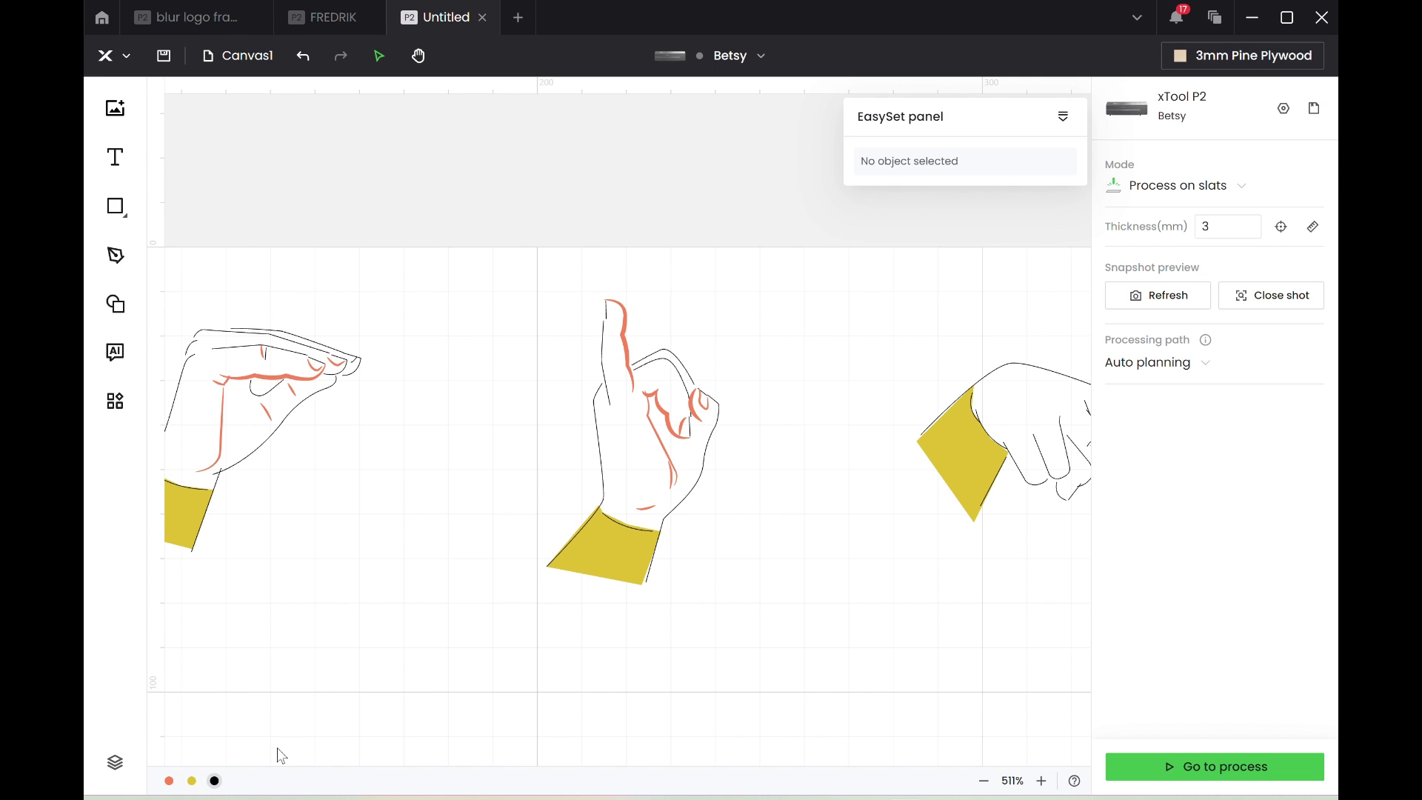
{"action": "left_click", "coordinate": [169, 781]}
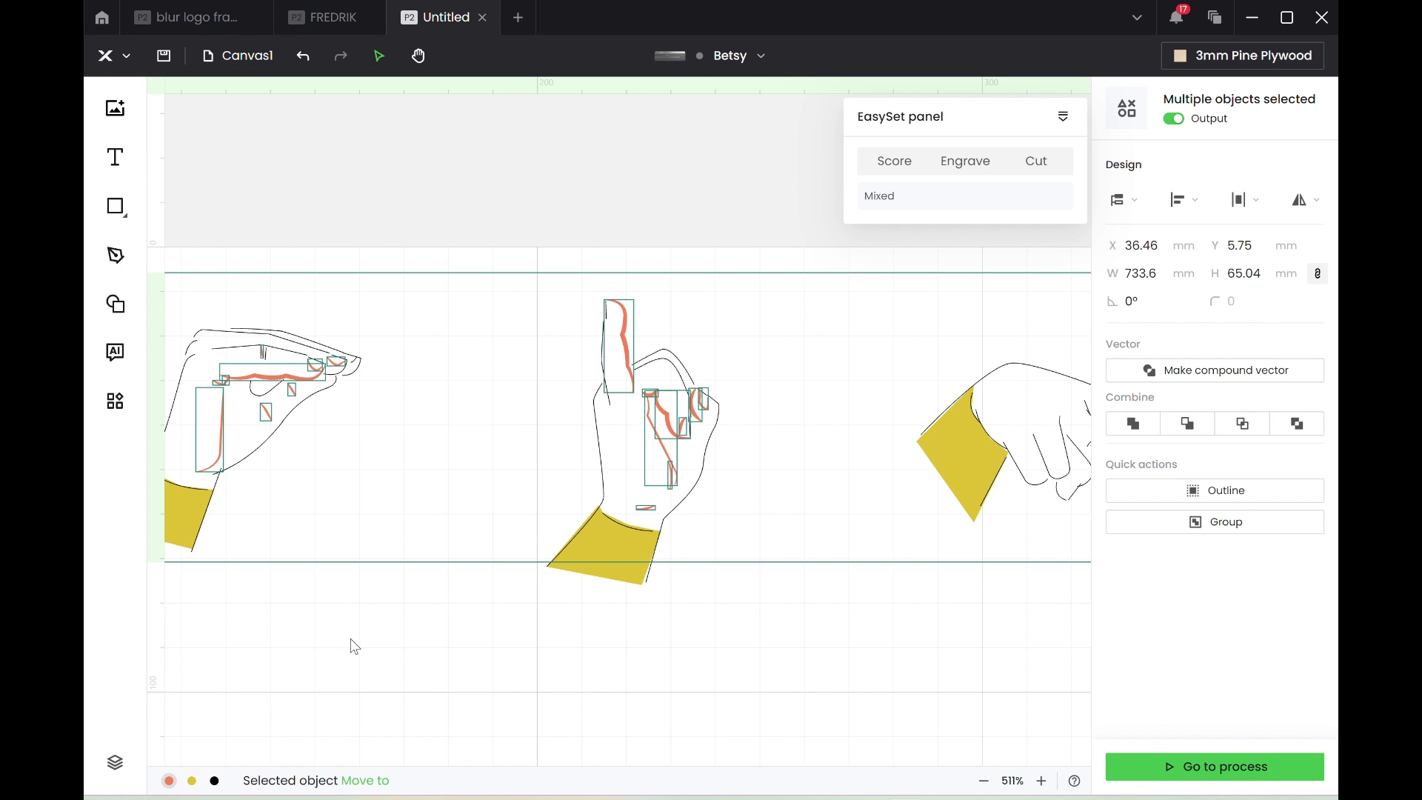
{"action": "scroll", "coordinate": [355, 647], "scroll_direction": "left", "scroll_amount": 10}
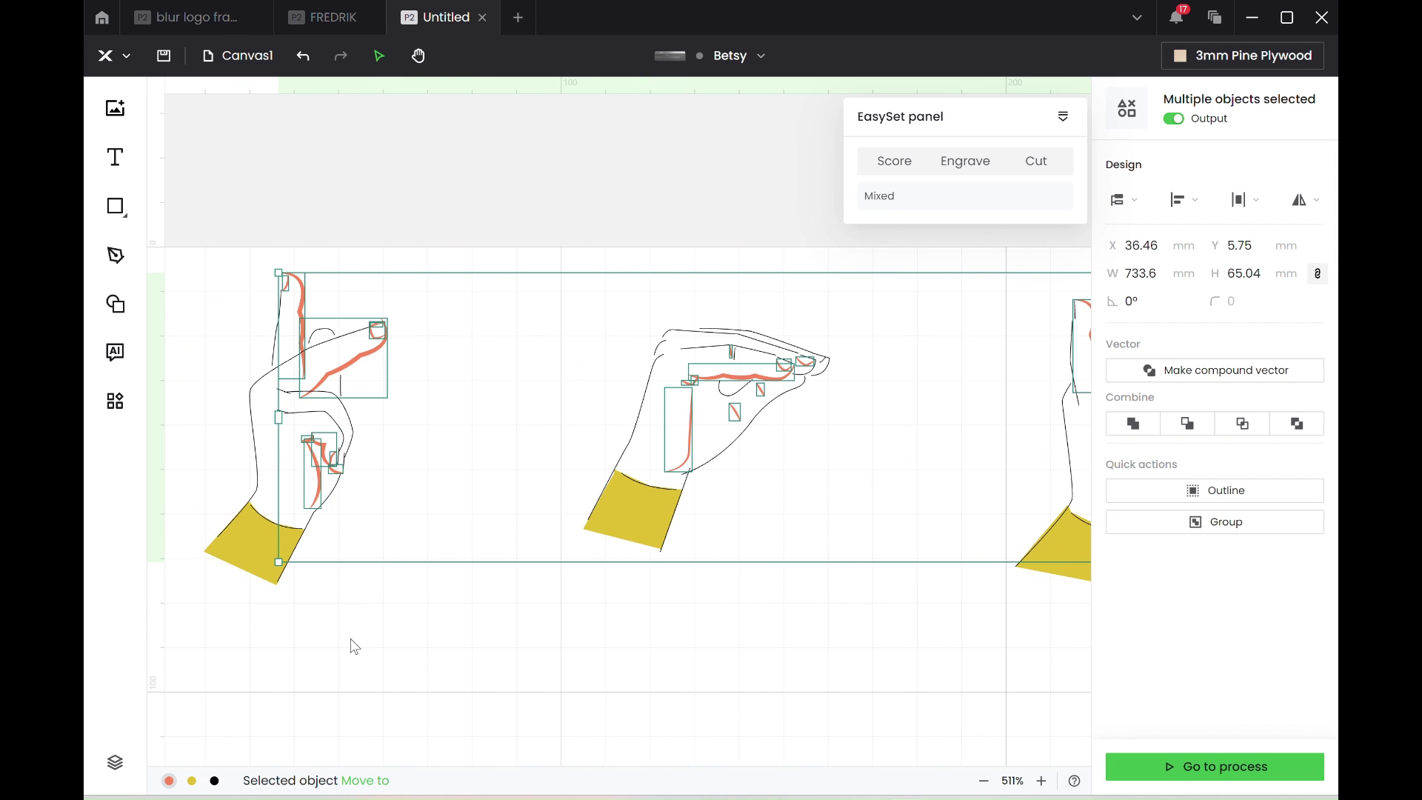
{"action": "scroll", "coordinate": [355, 647], "scroll_direction": "right", "scroll_amount": 3}
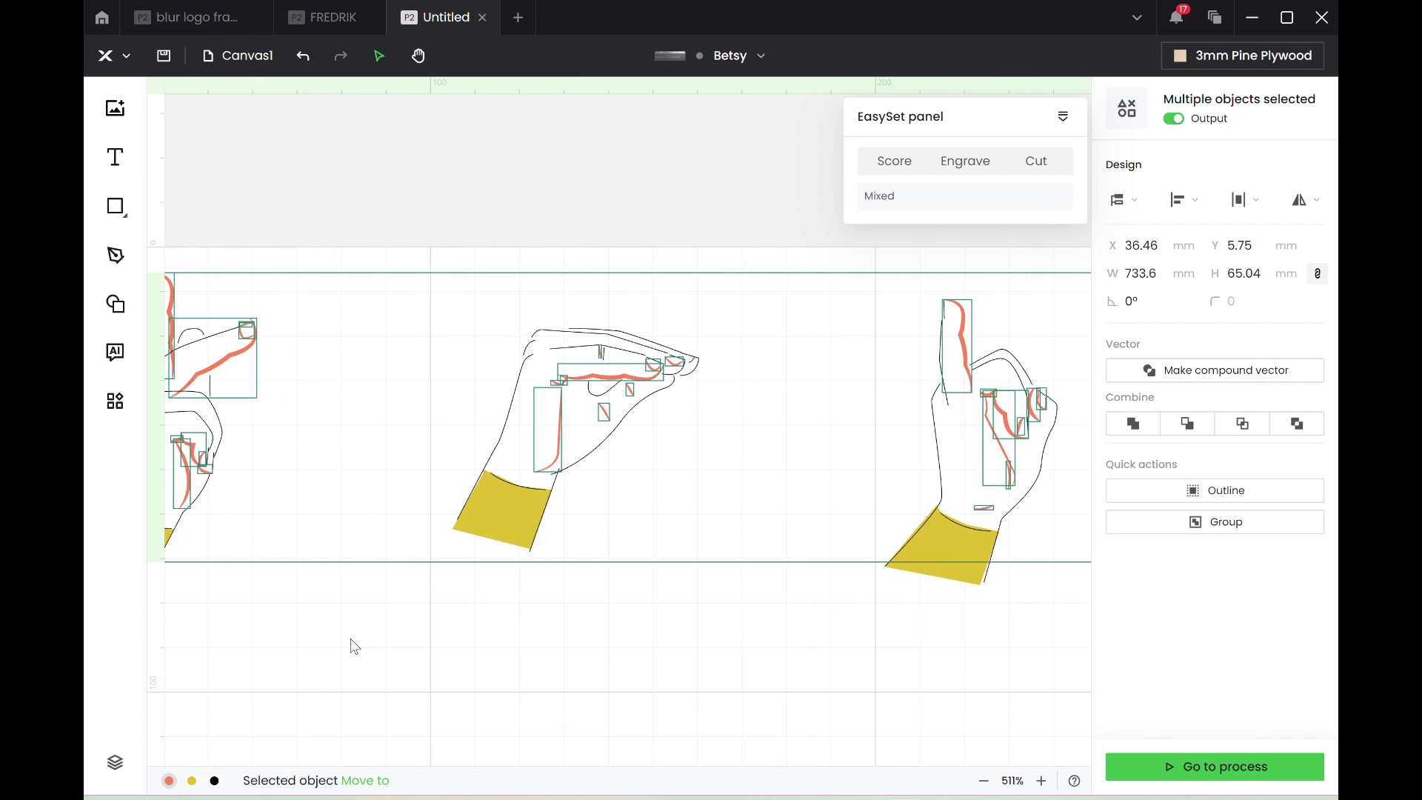
{"action": "scroll", "coordinate": [355, 647], "scroll_direction": "right", "scroll_amount": 6}
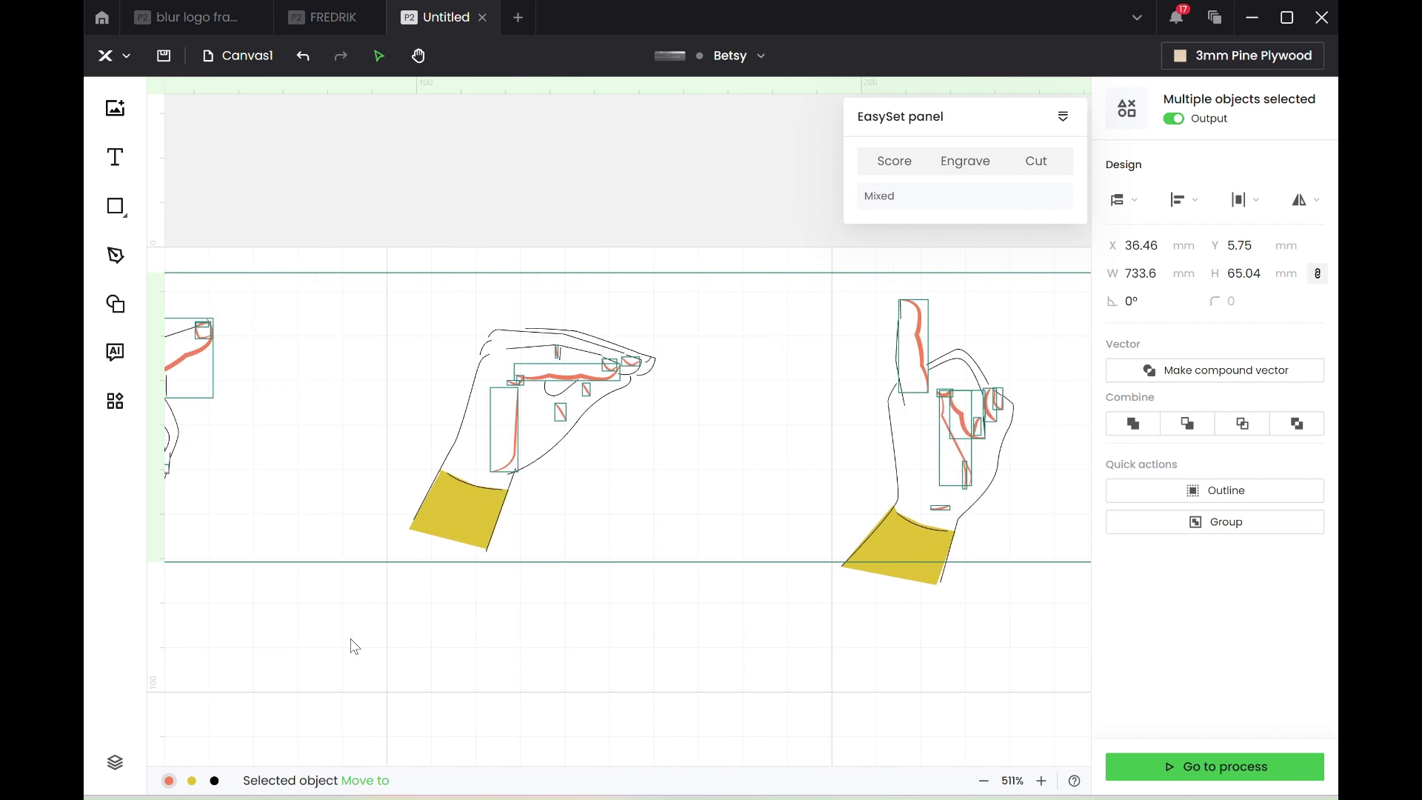
{"action": "scroll", "coordinate": [355, 647], "scroll_direction": "right", "scroll_amount": 5}
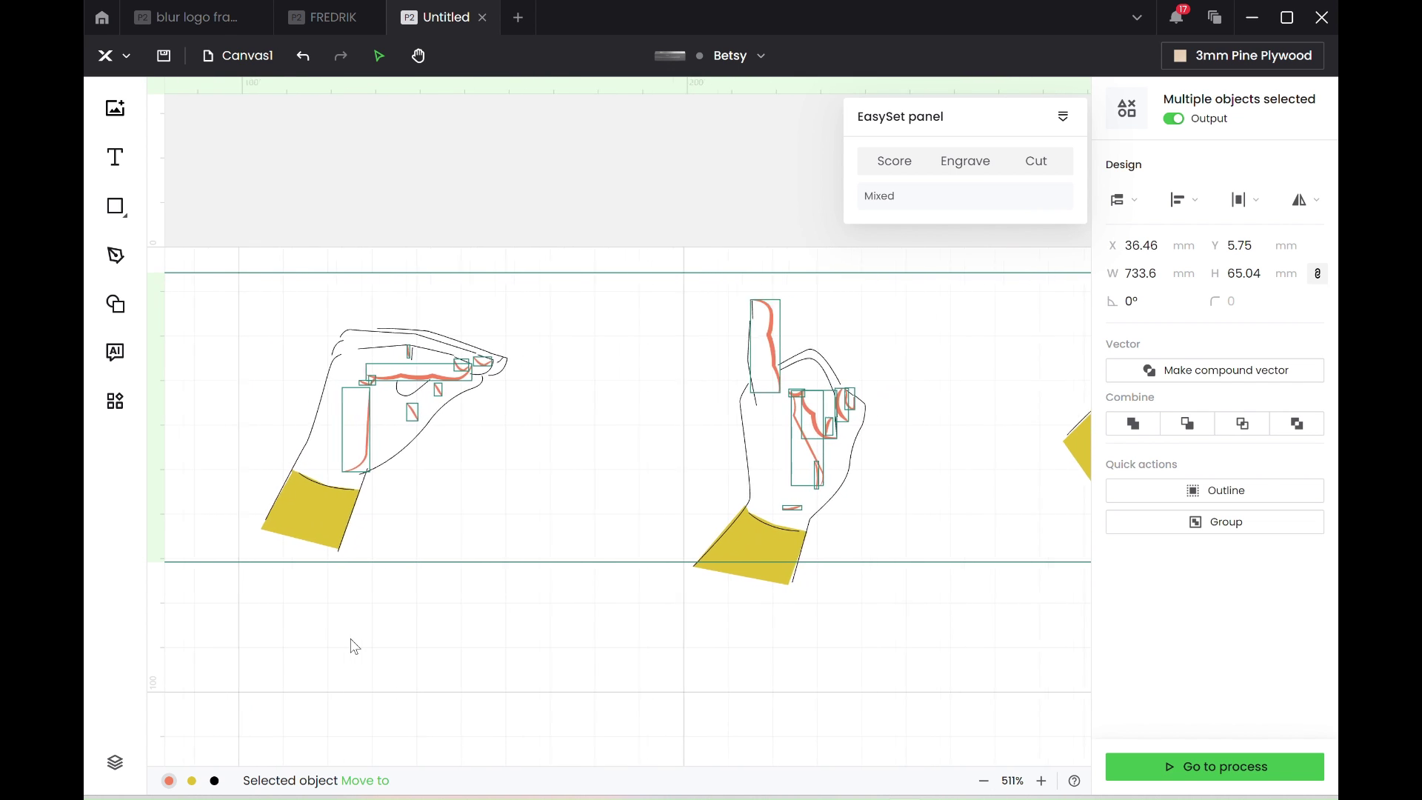
{"action": "scroll", "coordinate": [354, 647], "scroll_direction": "right", "scroll_amount": 7}
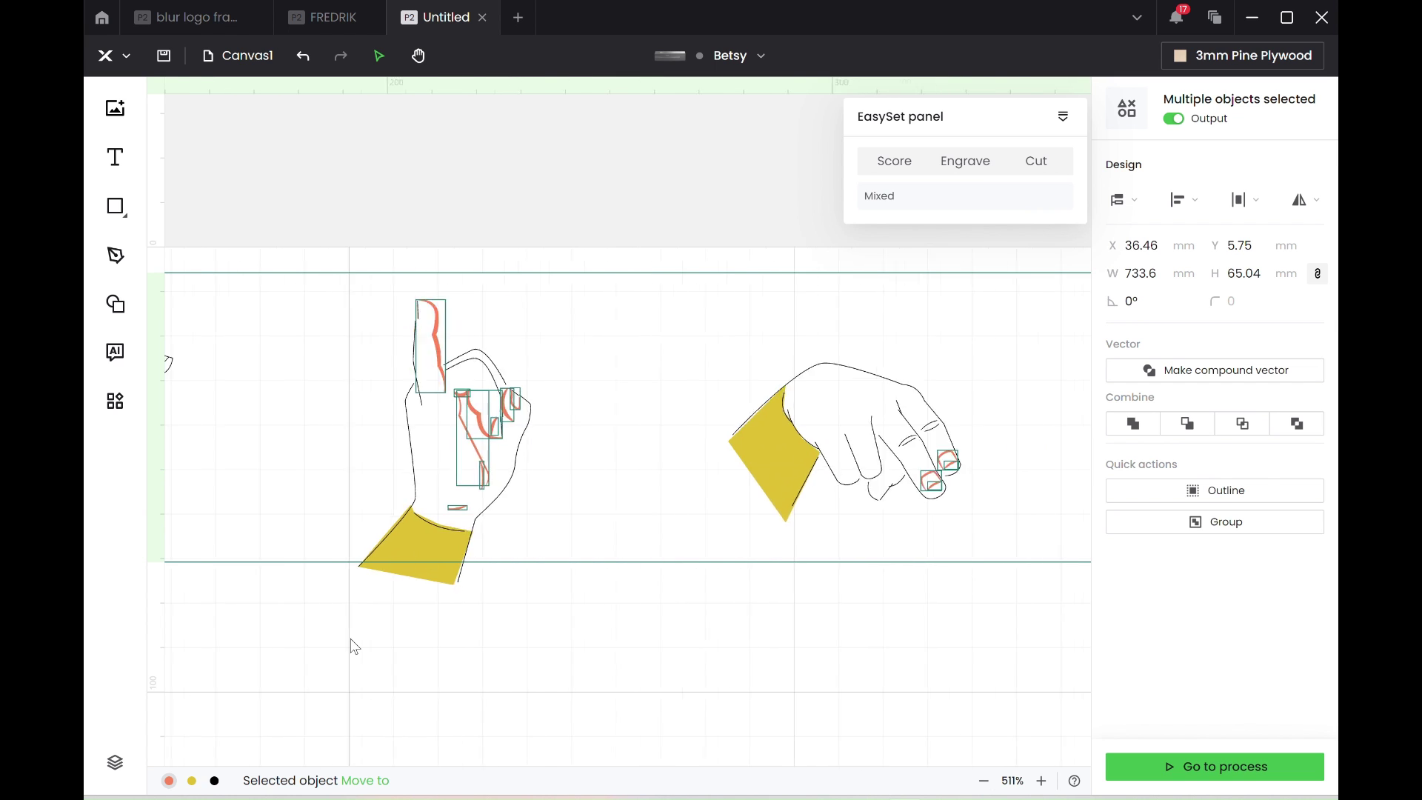
{"action": "scroll", "coordinate": [354, 647], "scroll_direction": "right", "scroll_amount": 10}
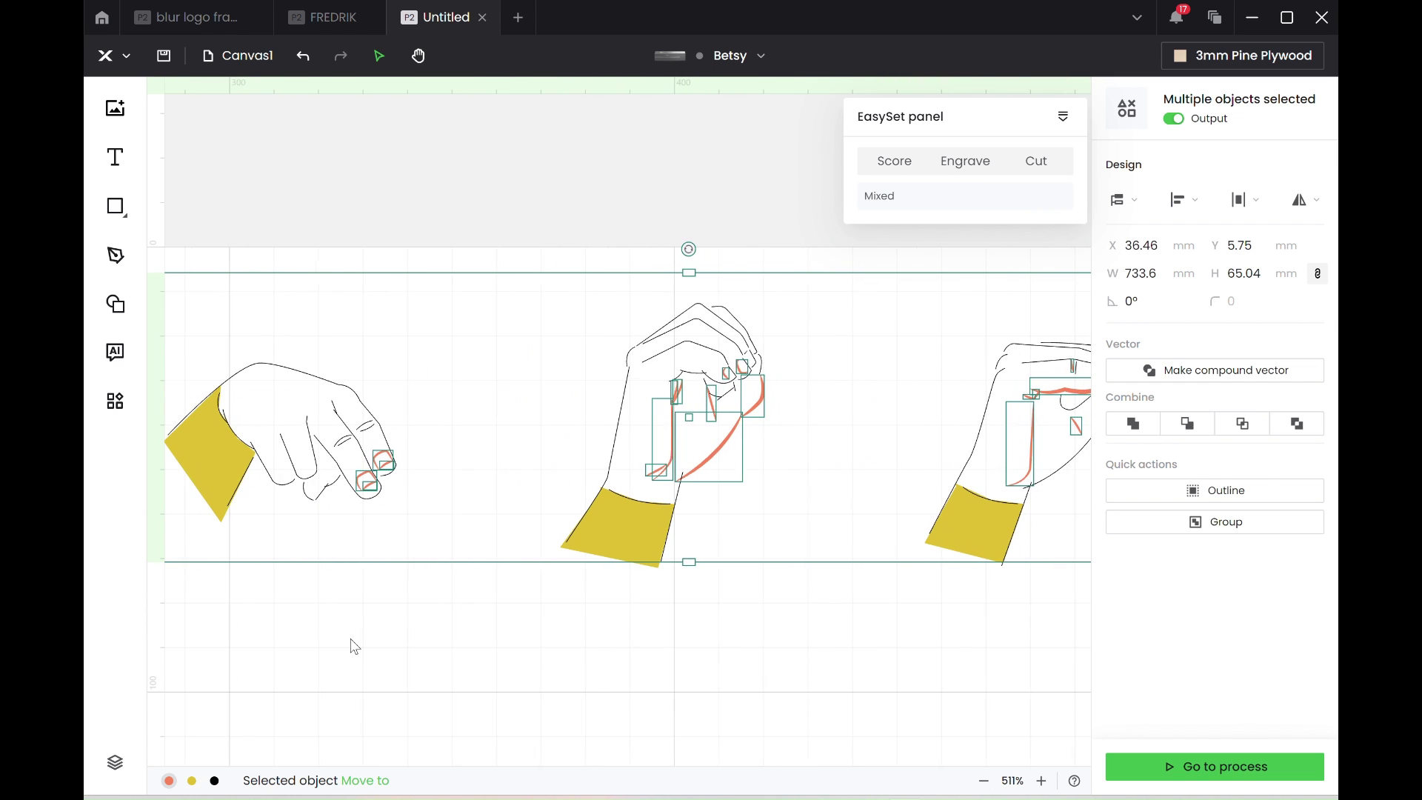
{"action": "scroll", "coordinate": [355, 647], "scroll_direction": "right", "scroll_amount": 3}
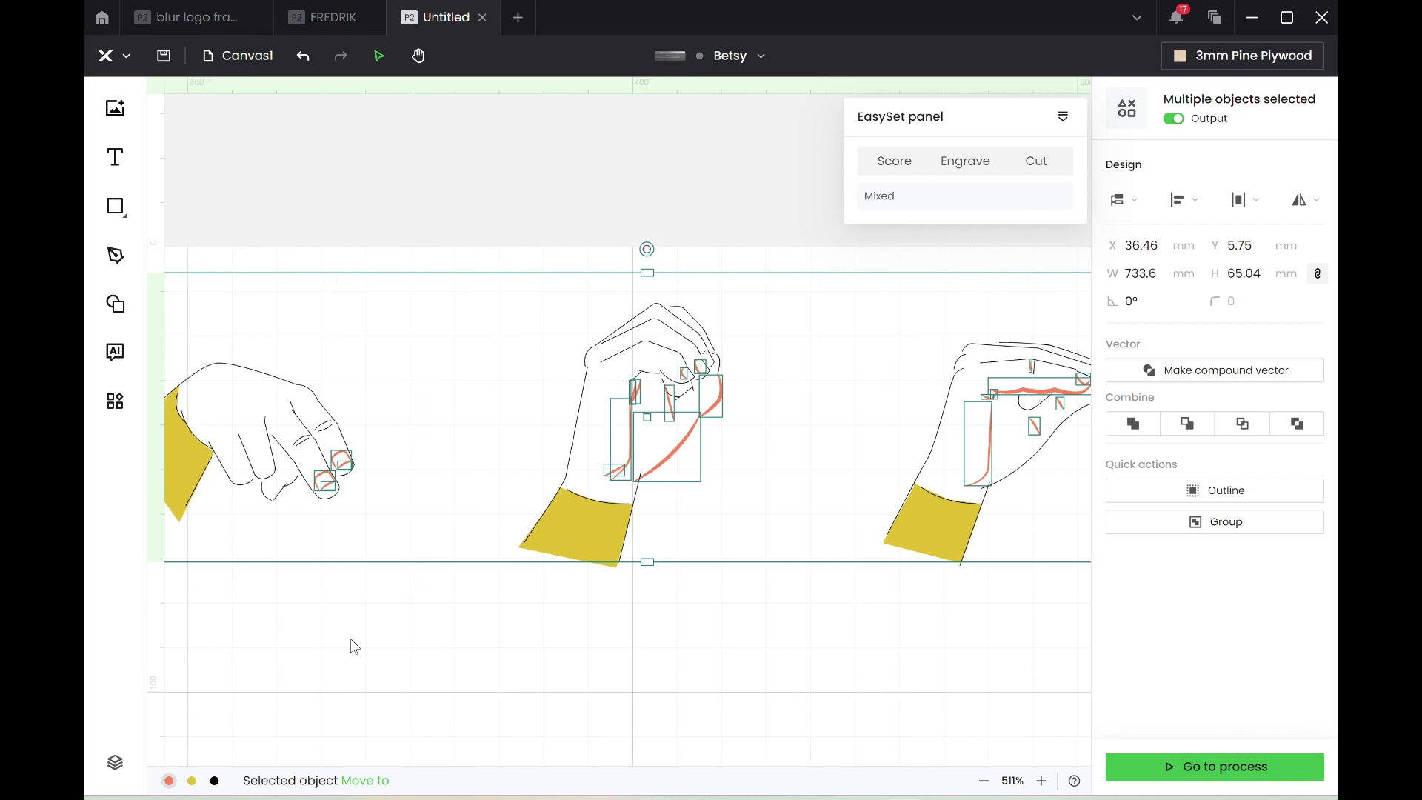
{"action": "scroll", "coordinate": [355, 646], "scroll_direction": "right", "scroll_amount": 3}
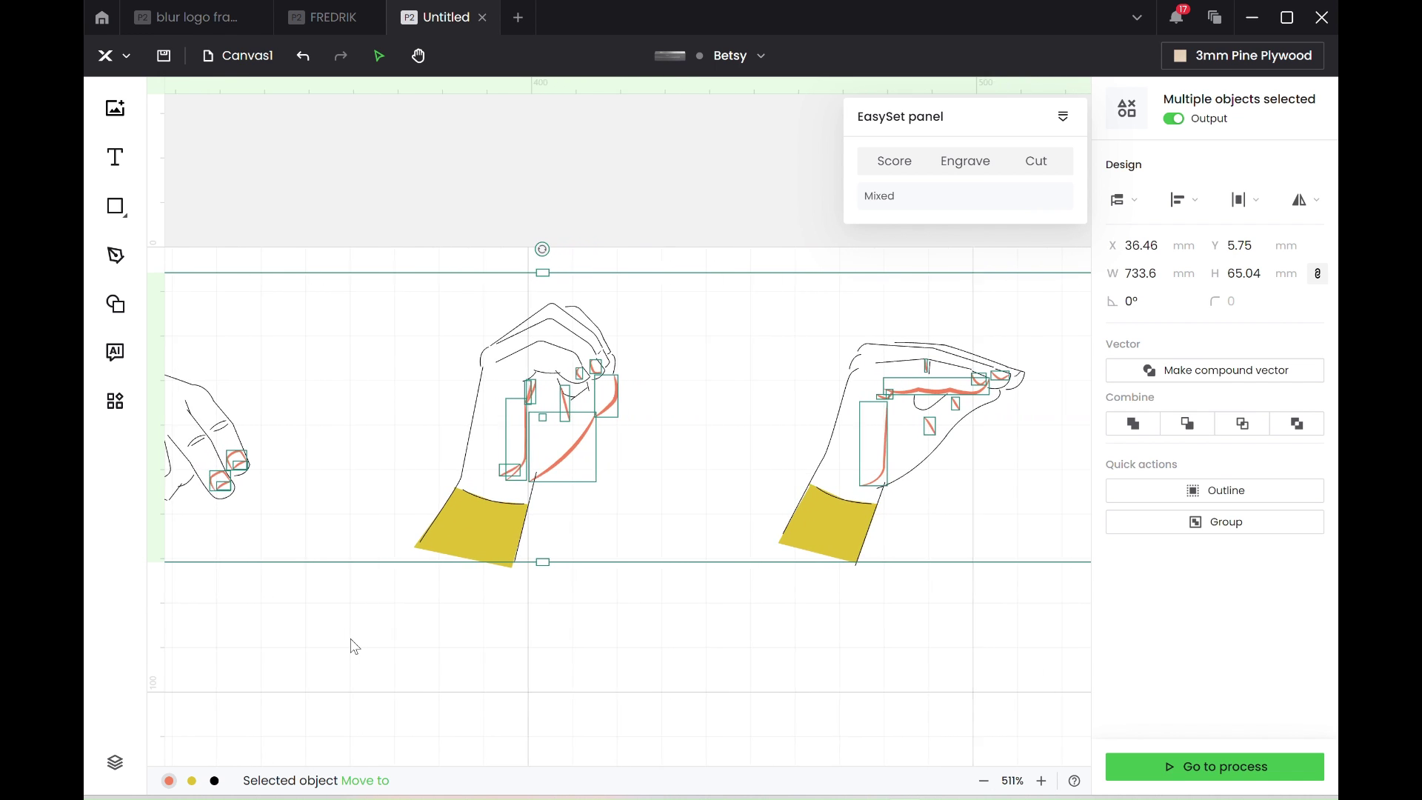
{"action": "left_click", "coordinate": [845, 676]}
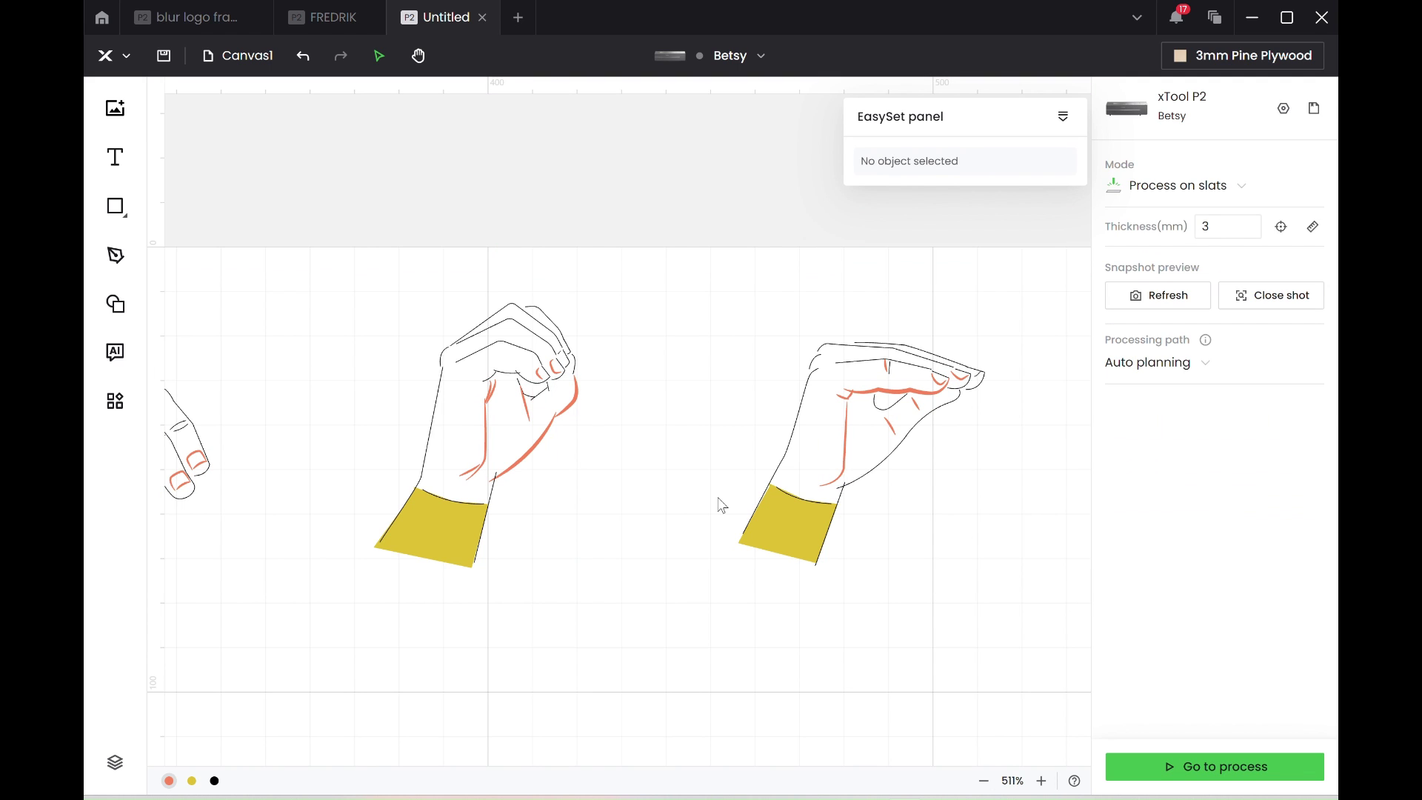
{"action": "left_click", "coordinate": [885, 370]}
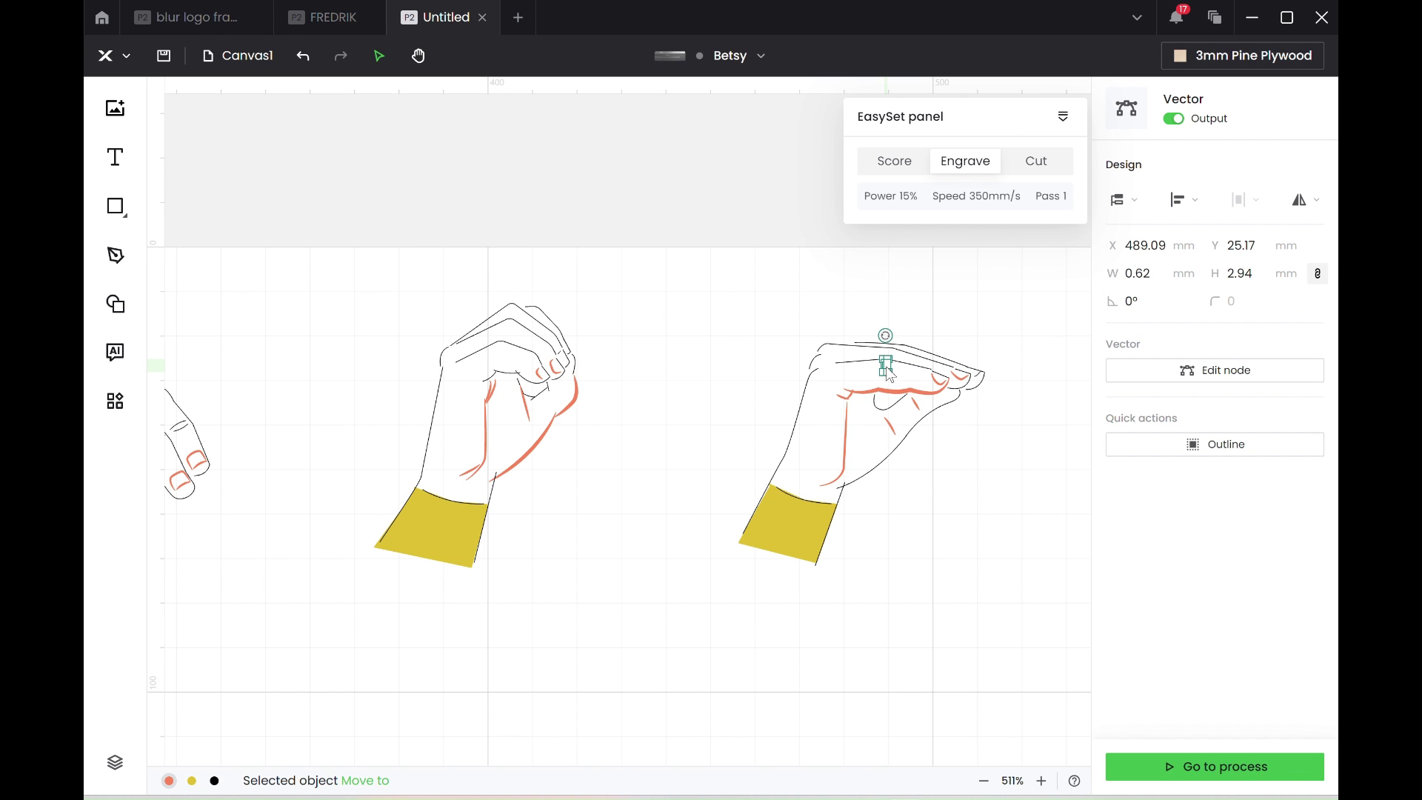
{"action": "scroll", "coordinate": [722, 670], "scroll_direction": "right", "scroll_amount": 5}
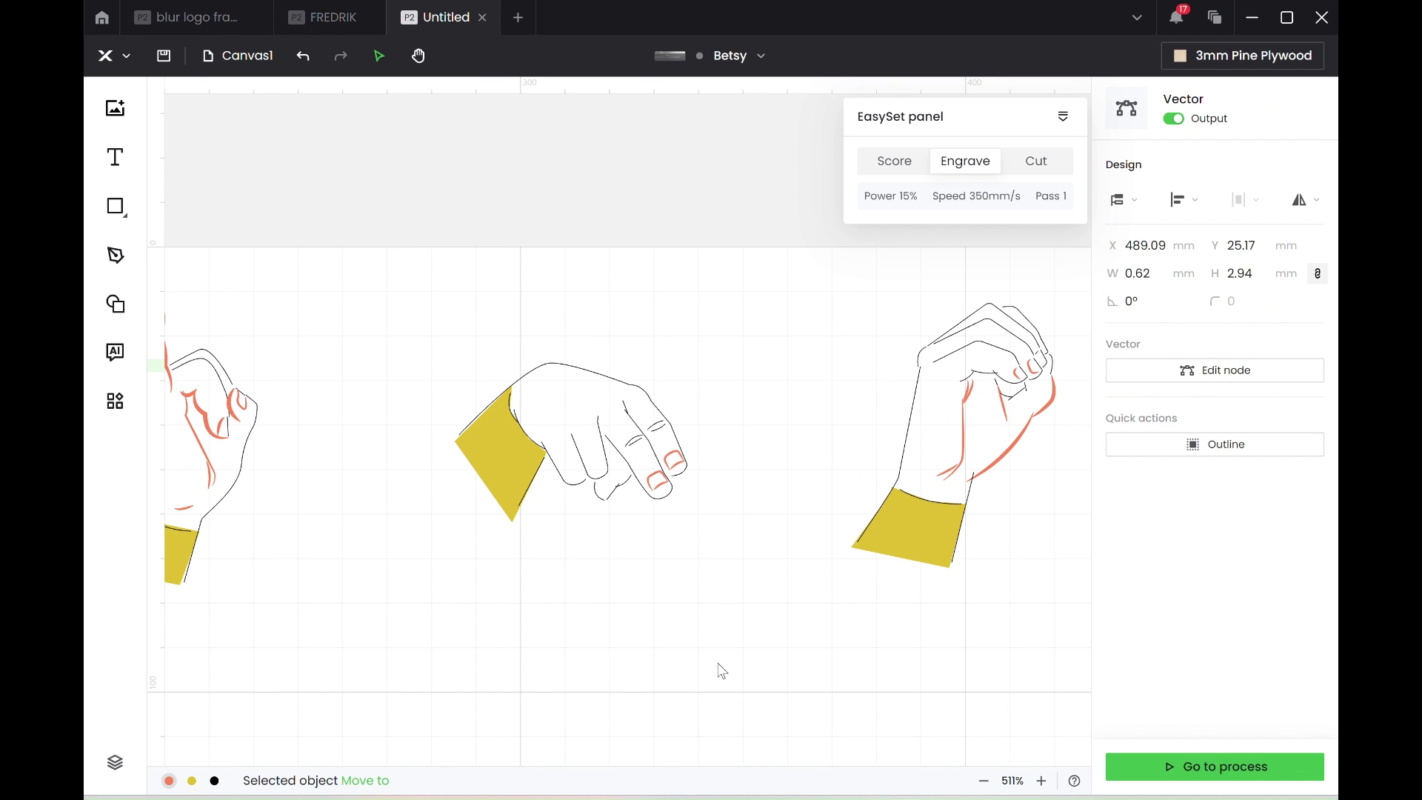
{"action": "scroll", "coordinate": [879, 650], "scroll_direction": "right", "scroll_amount": 3}
{"action": "scroll", "coordinate": [880, 650], "scroll_direction": "left", "scroll_amount": 8}
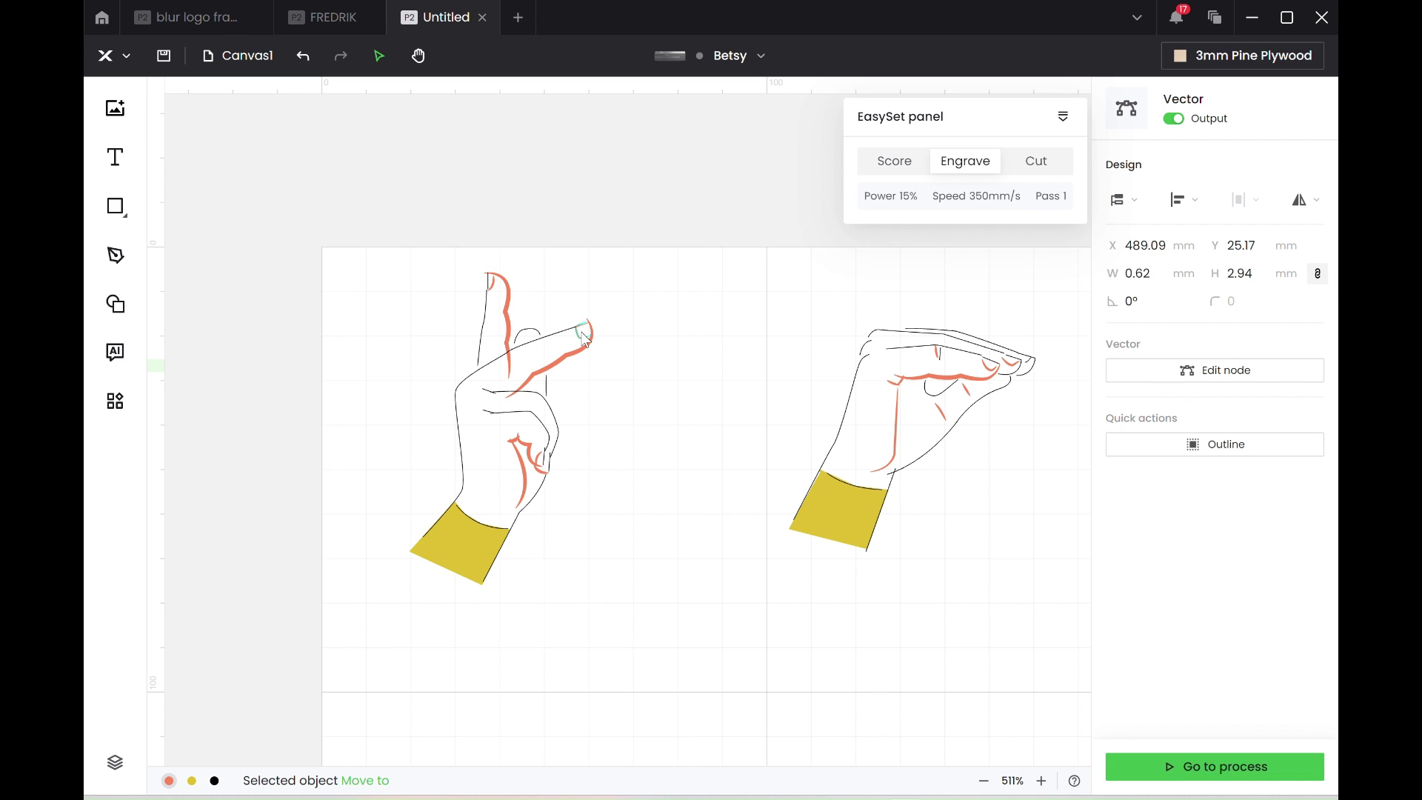
{"action": "scroll", "coordinate": [588, 331], "scroll_direction": "up", "scroll_amount": 5}
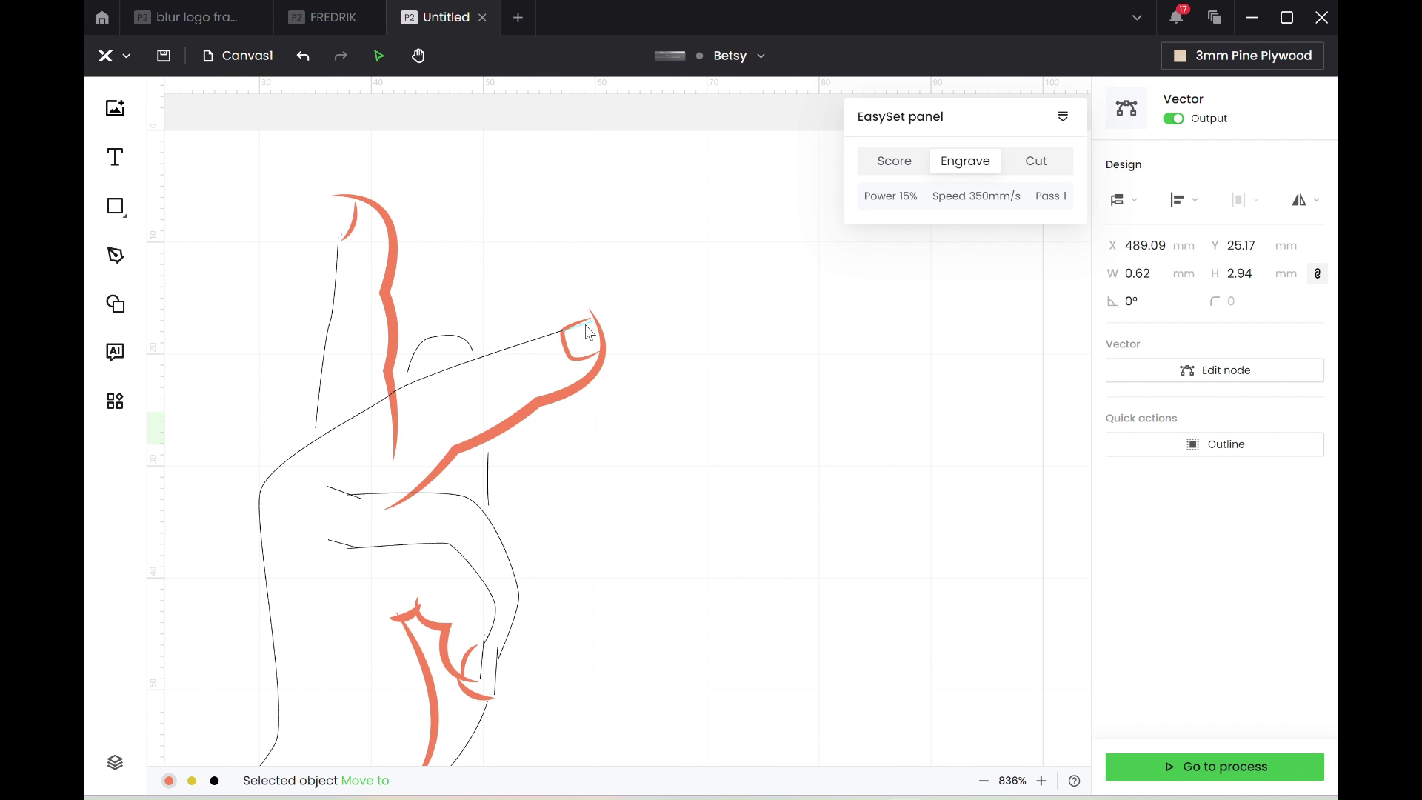
{"action": "left_click", "coordinate": [588, 325]}
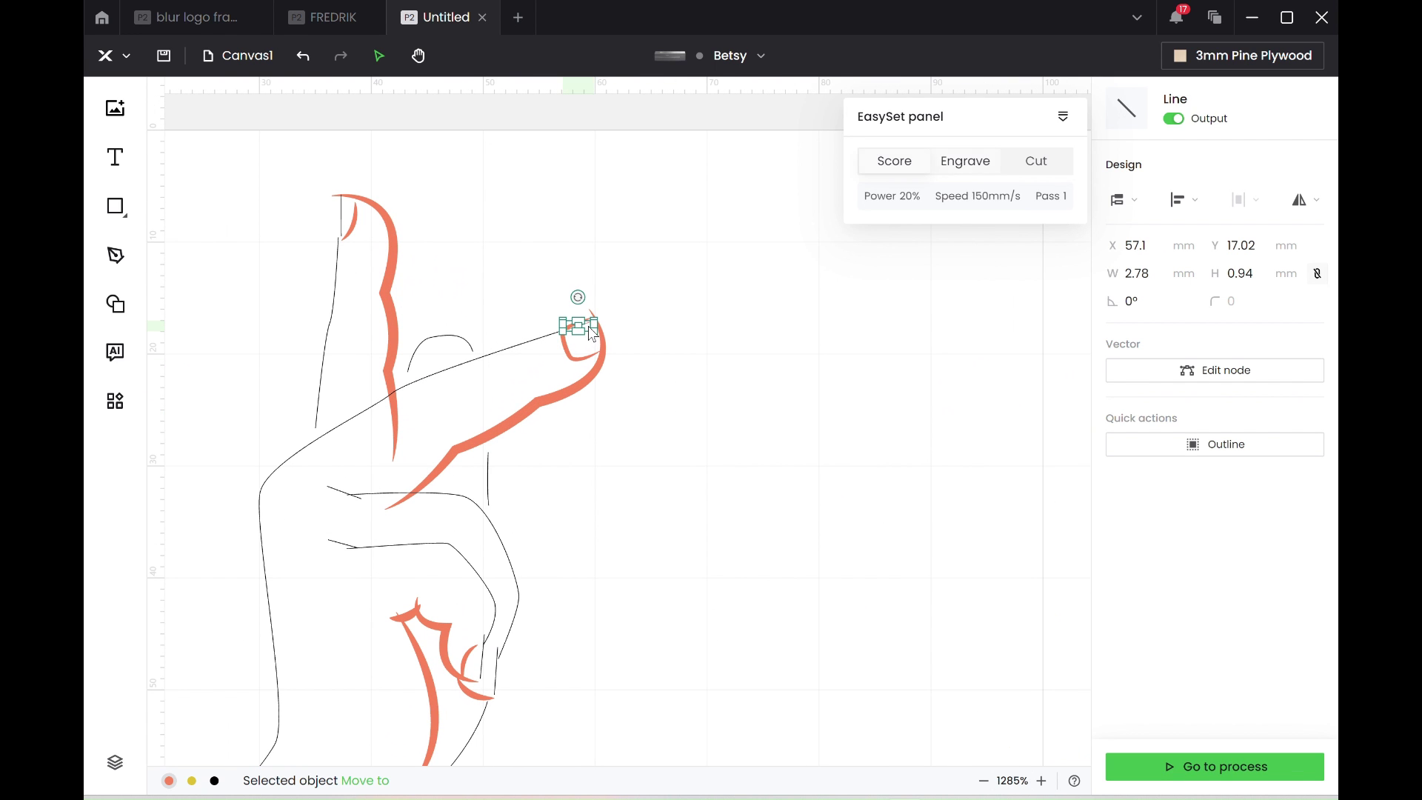
{"action": "key", "text": "Escape"}
{"action": "scroll", "coordinate": [588, 326], "scroll_direction": "down", "scroll_amount": 7}
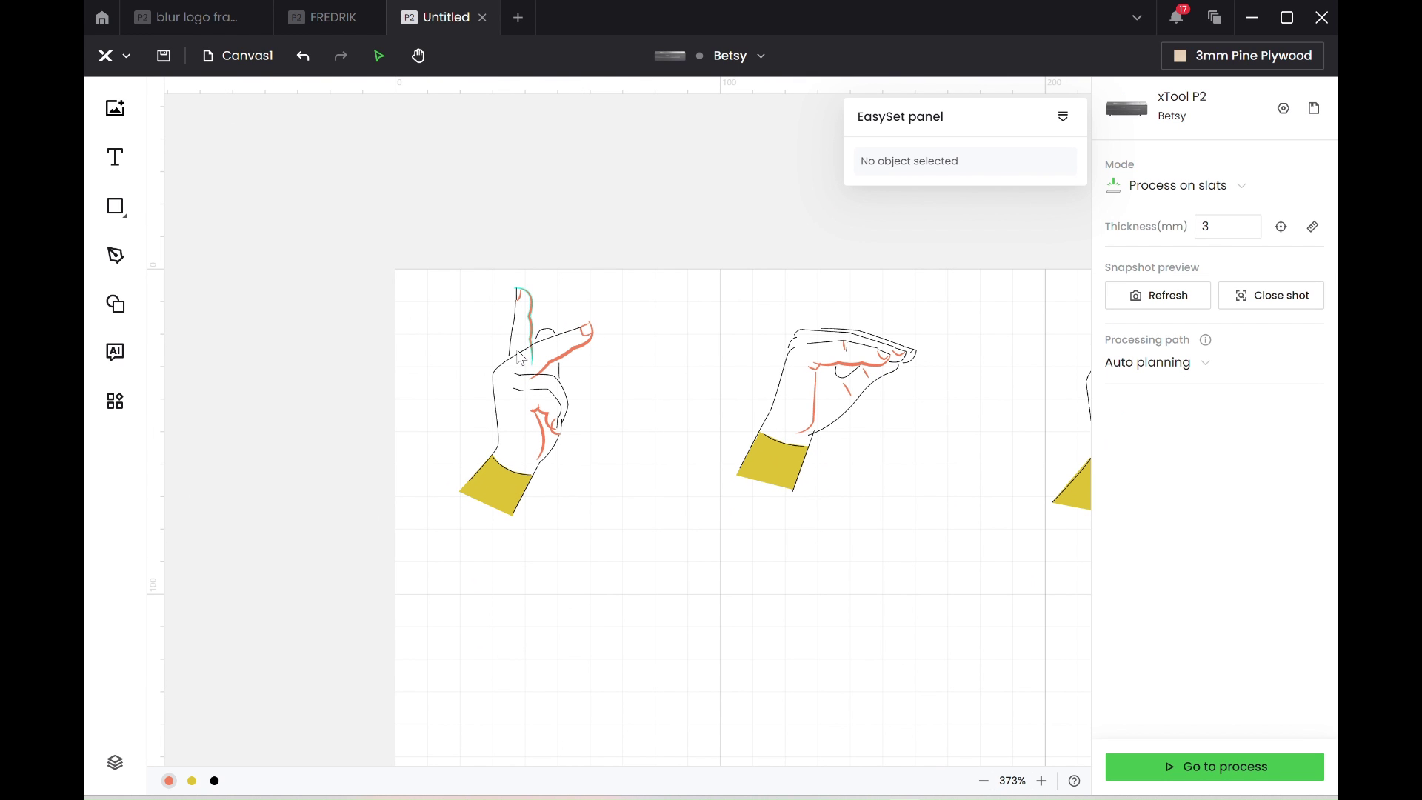
Step: Give all orange strokes Engrave power 20% at 200 lines/cm
{"action": "left_click", "coordinate": [169, 781]}
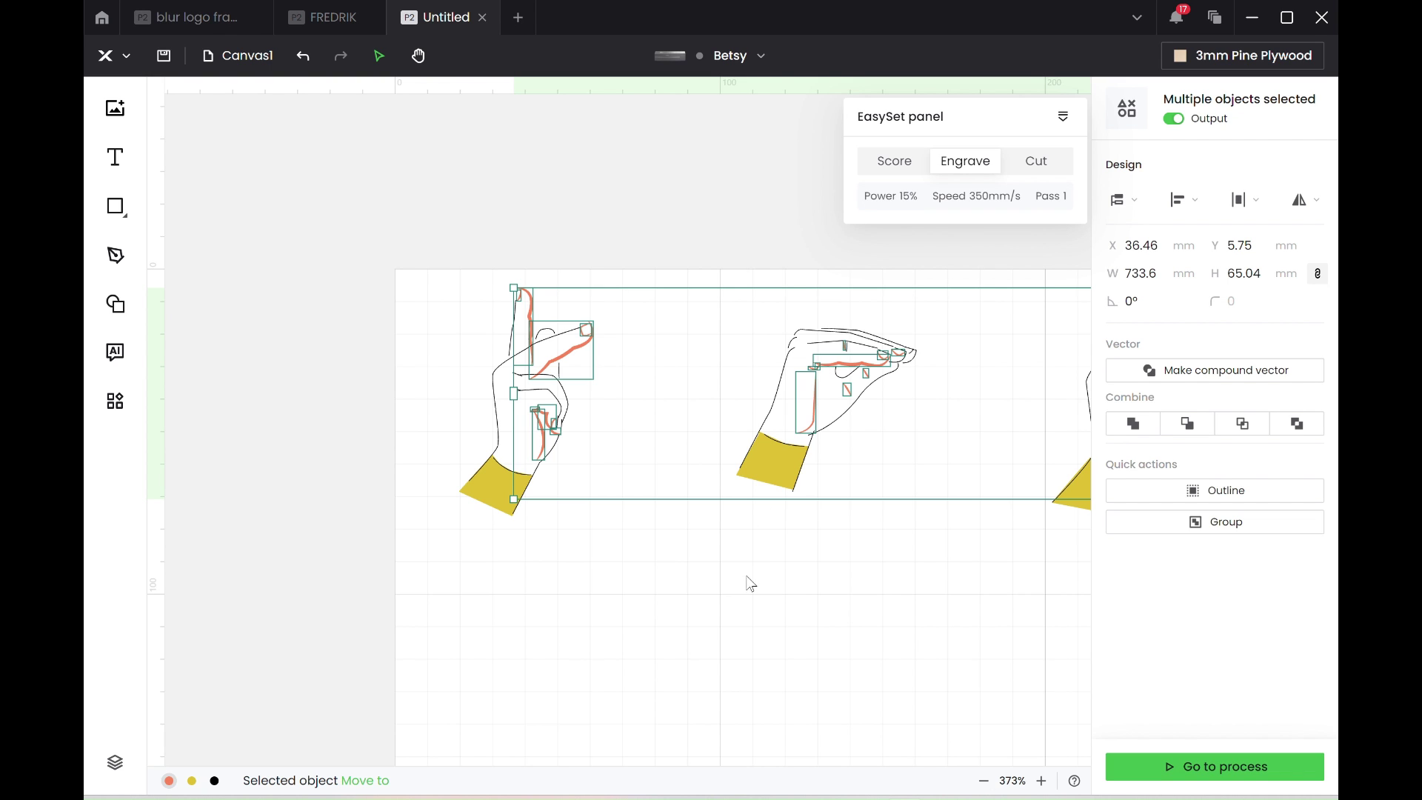
{"action": "left_click", "coordinate": [934, 203]}
{"action": "left_click", "coordinate": [1059, 250]}
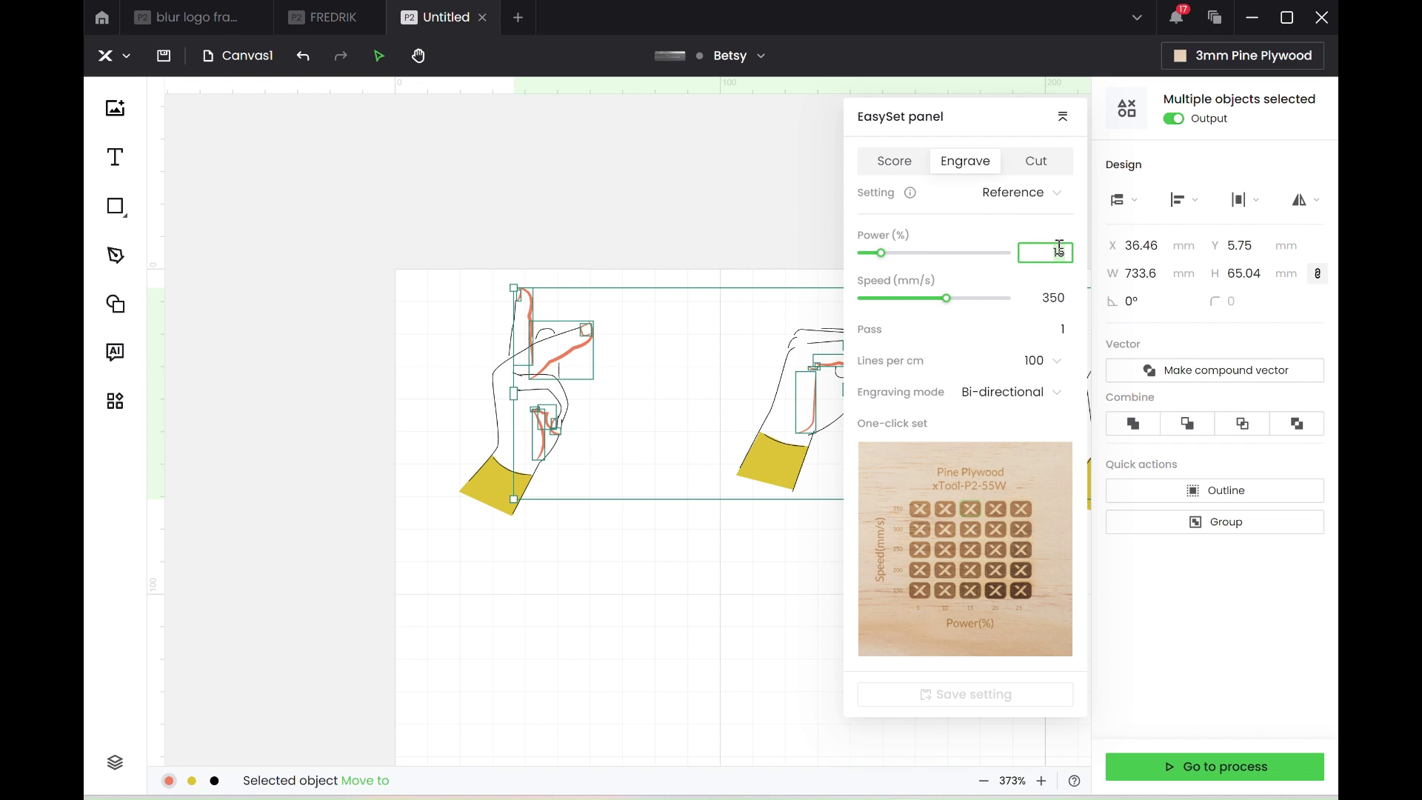
{"action": "key", "text": "BackSpace"}
{"action": "key", "text": "BackSpace"}
{"action": "type", "text": "20"}
{"action": "left_click", "coordinate": [1055, 363]}
{"action": "scroll", "coordinate": [1013, 487], "scroll_direction": "down", "scroll_amount": 3}
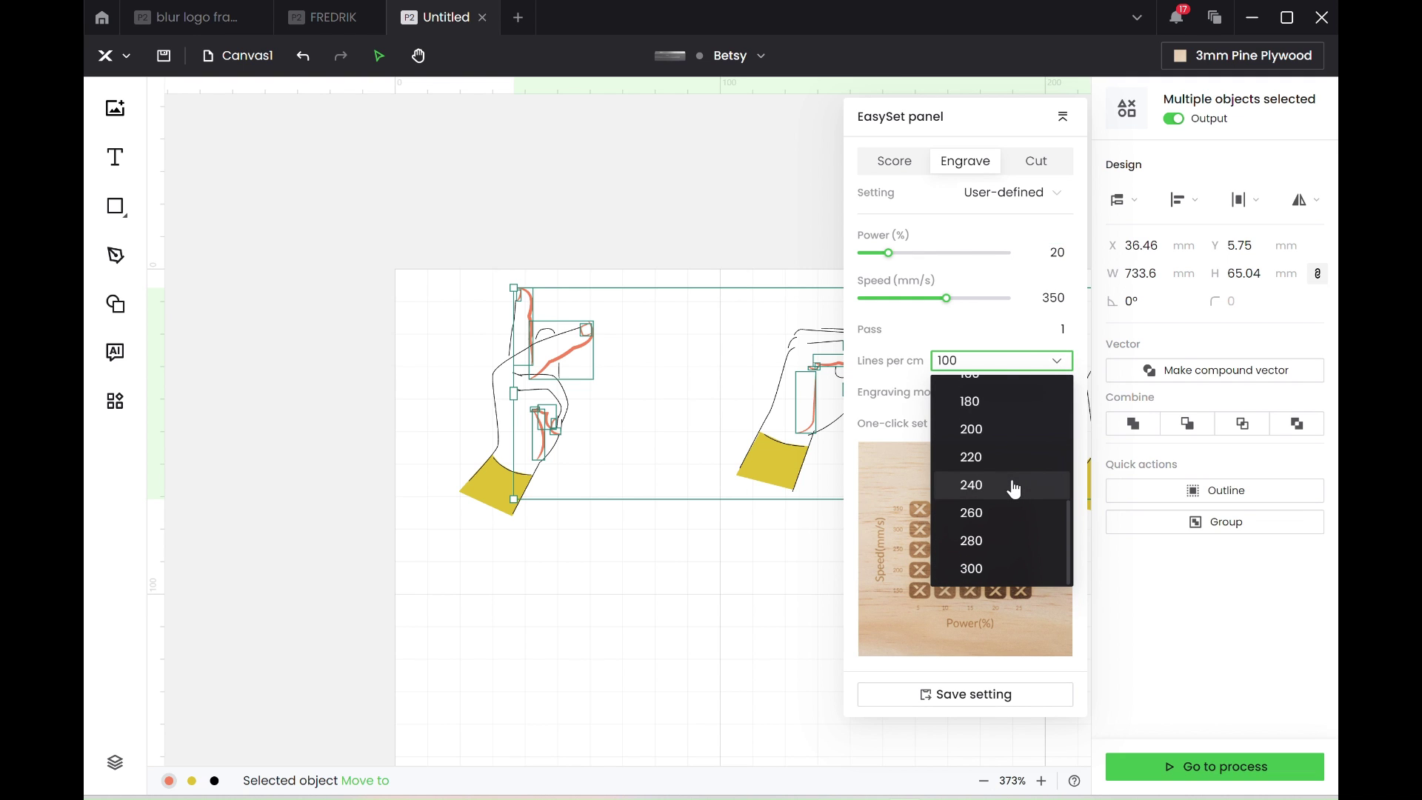
{"action": "left_click", "coordinate": [1001, 429]}
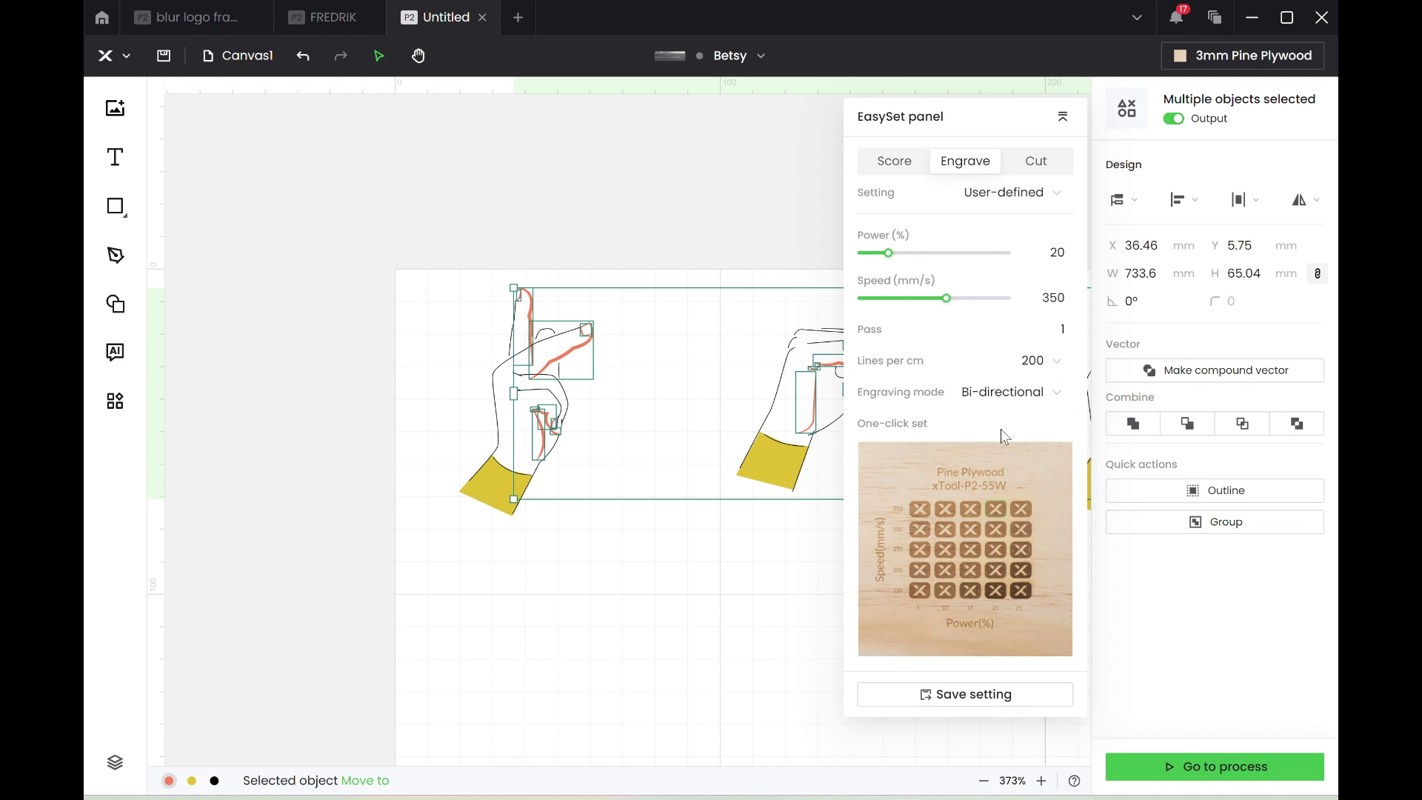
{"action": "left_click", "coordinate": [707, 596]}
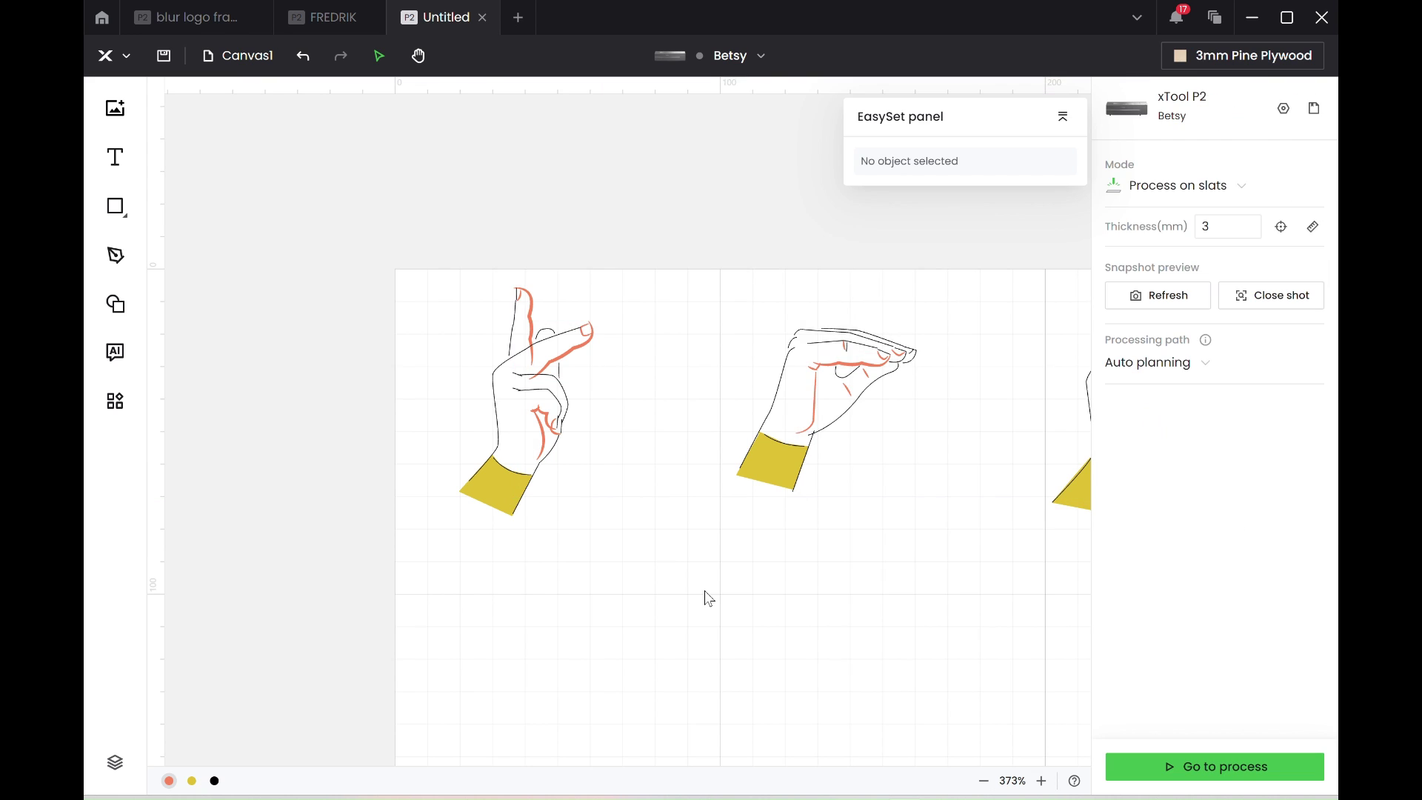
Step: Lower the yellow cuff fills' engraving power to 10%
{"action": "left_click", "coordinate": [194, 783]}
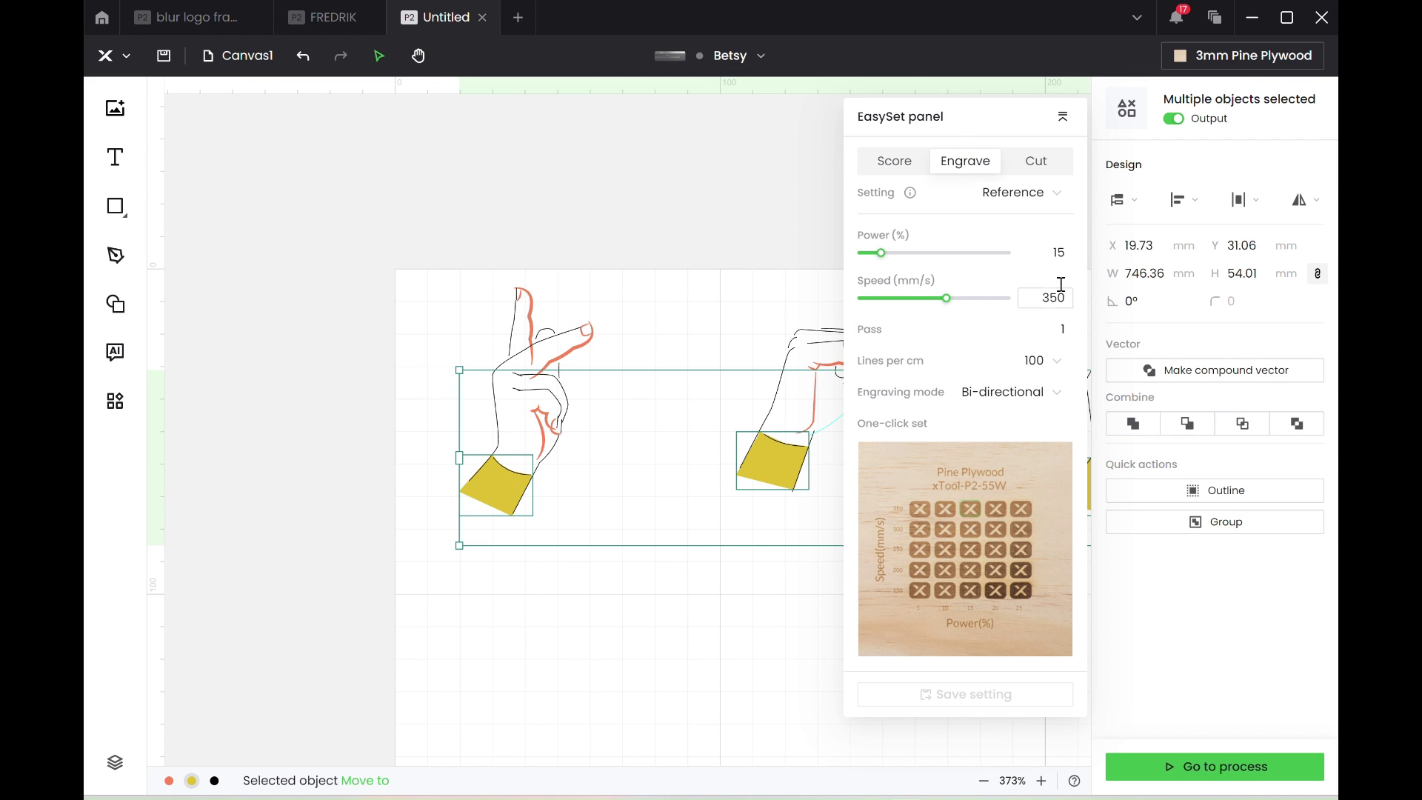
{"action": "left_click", "coordinate": [1069, 251]}
{"action": "key", "text": "BackSpace"}
{"action": "type", "text": "0"}
{"action": "left_click", "coordinate": [690, 648]}
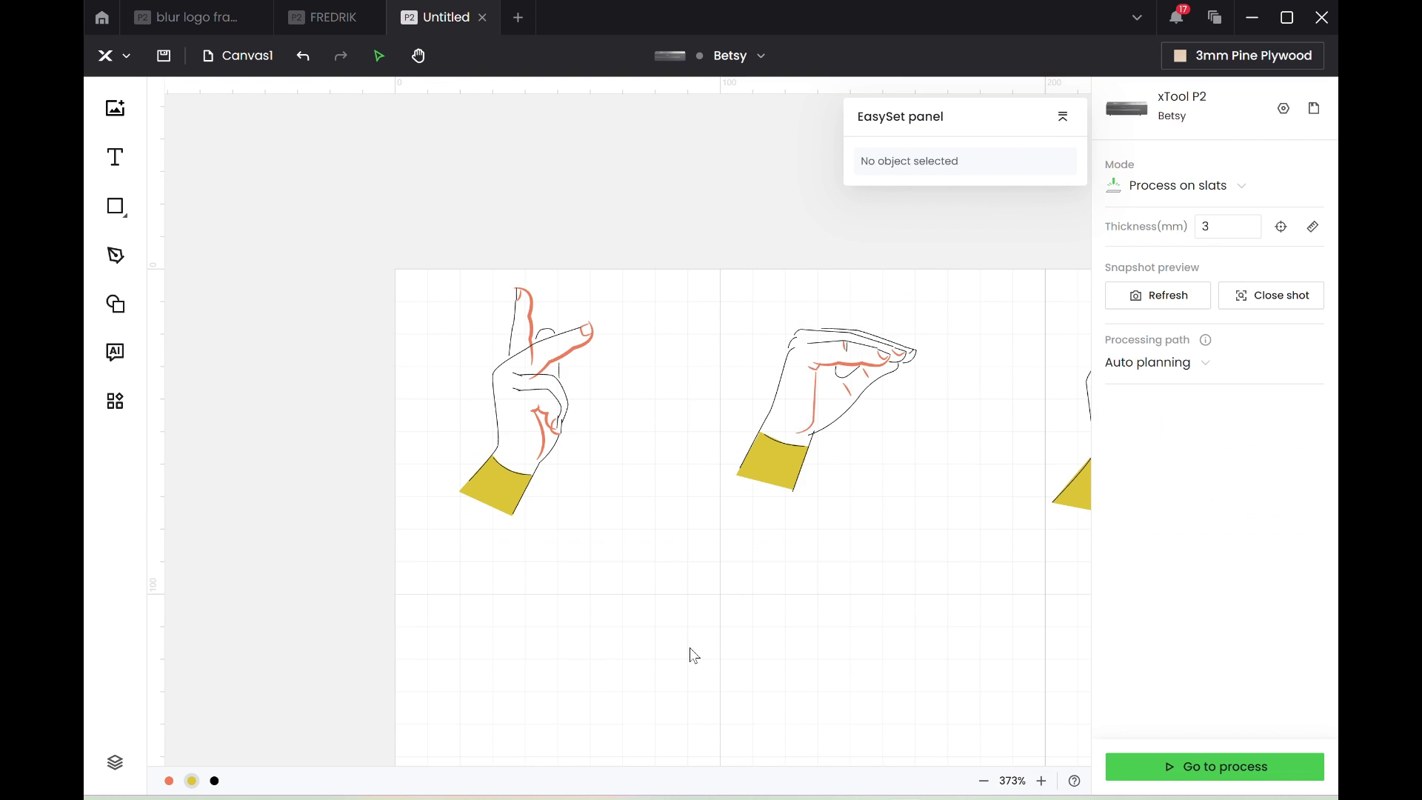
Step: Set the black outline strokes' Score power to 30%
{"action": "left_click", "coordinate": [215, 781]}
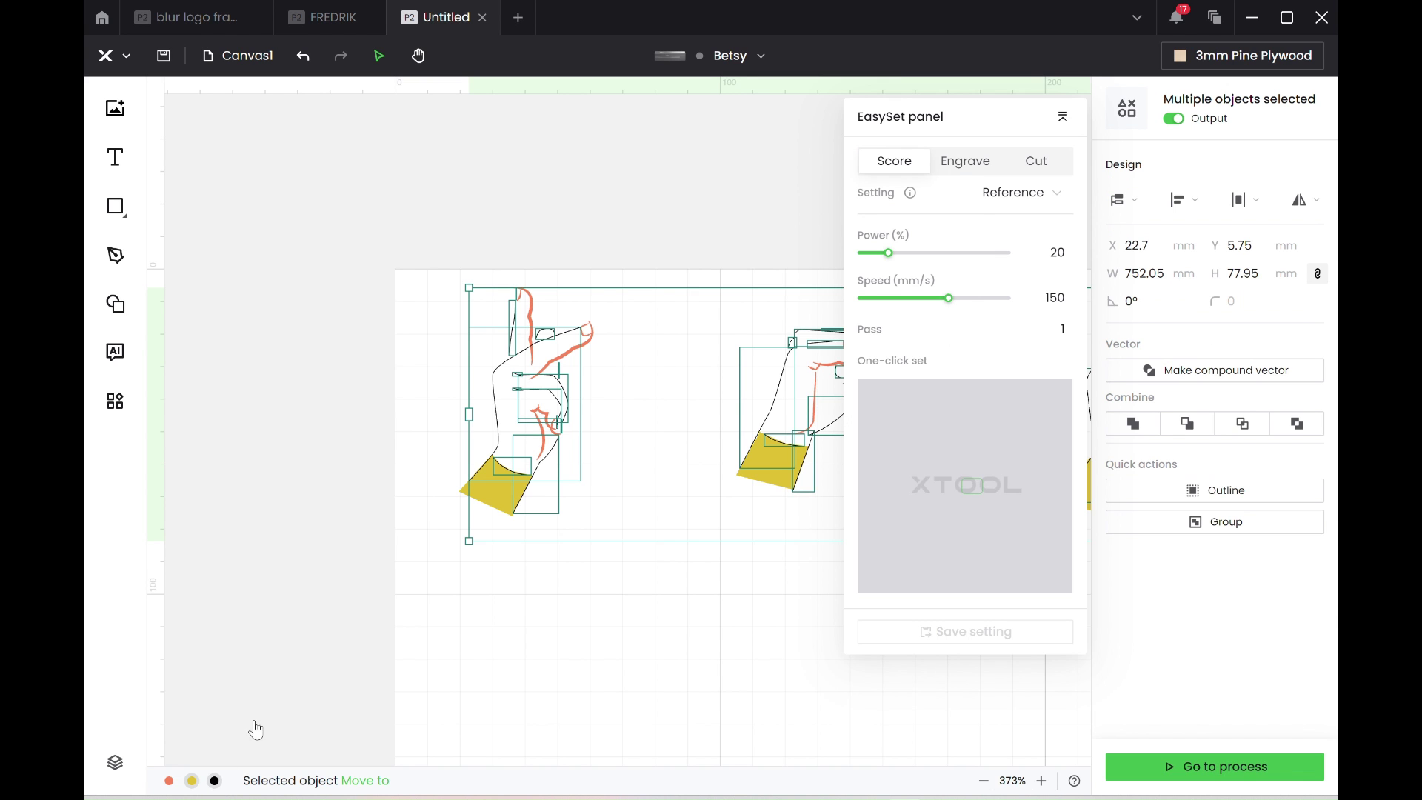
{"action": "left_click", "coordinate": [1069, 252]}
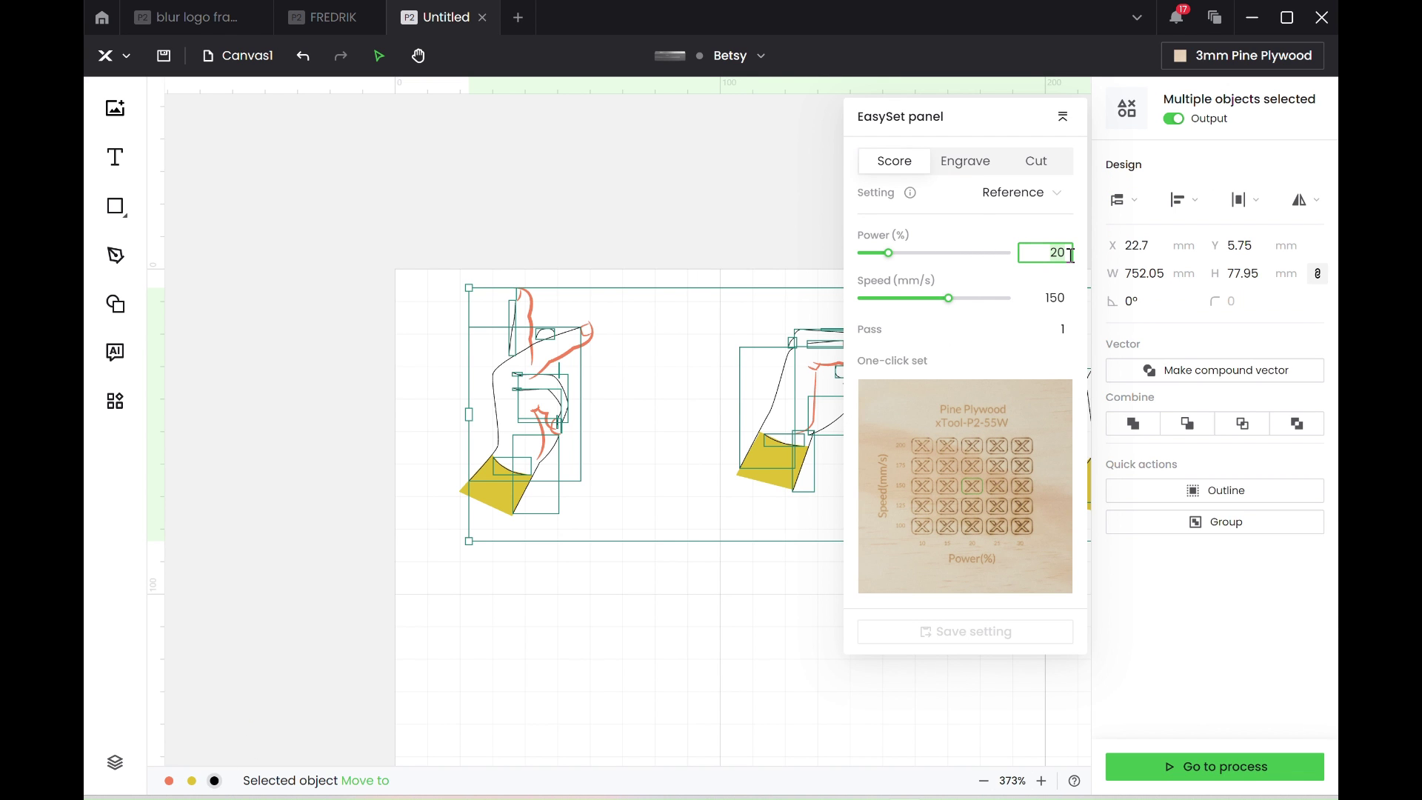
{"action": "key", "text": "BackSpace"}
{"action": "key", "text": "BackSpace"}
{"action": "type", "text": "30"}
Step: Zoom out, marquee-select the first hand's parts, and show the main menu's File commands
{"action": "left_click", "coordinate": [735, 620]}
{"action": "scroll", "coordinate": [736, 620], "scroll_direction": "down", "scroll_amount": 2}
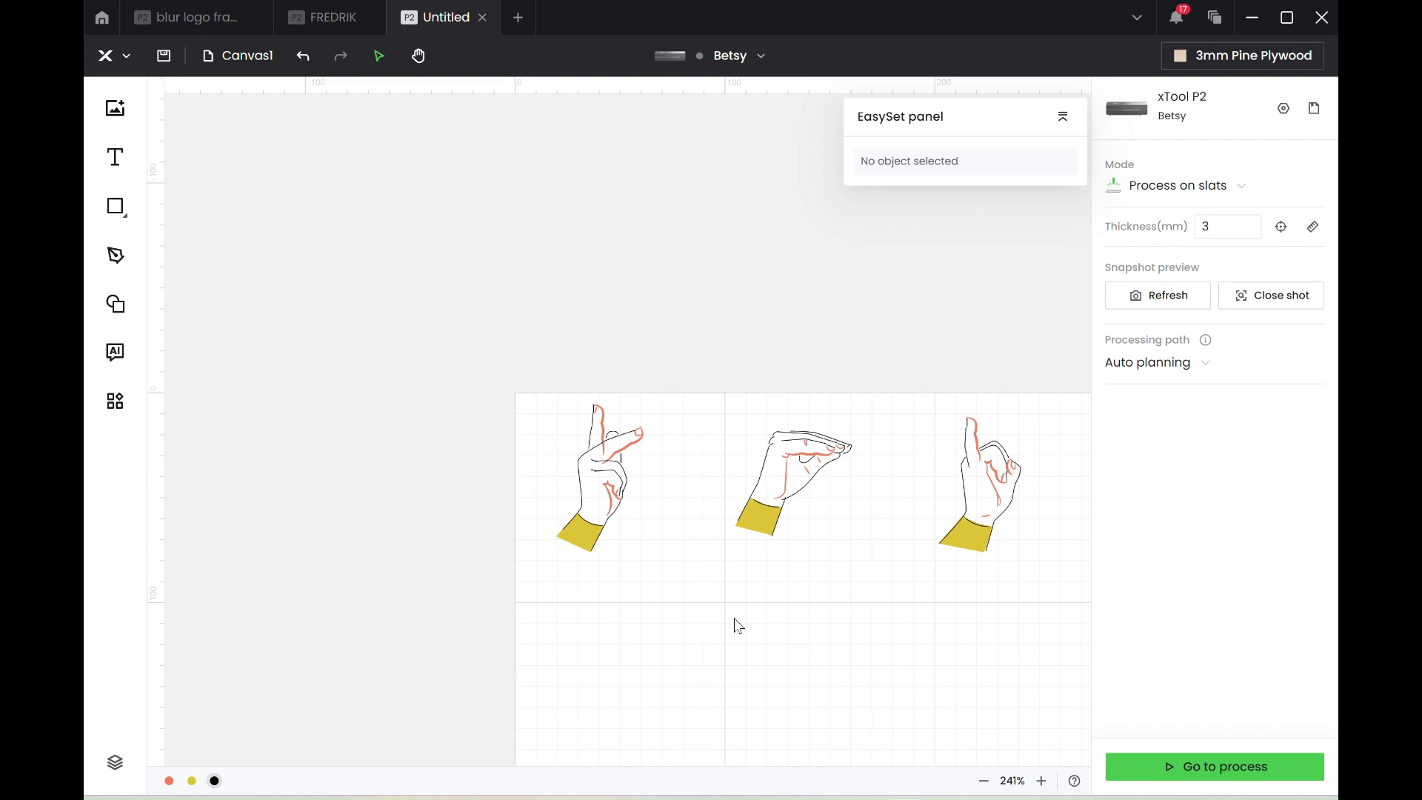
{"action": "left_click_drag", "start_coordinate": [668, 598], "coordinate": [476, 350]}
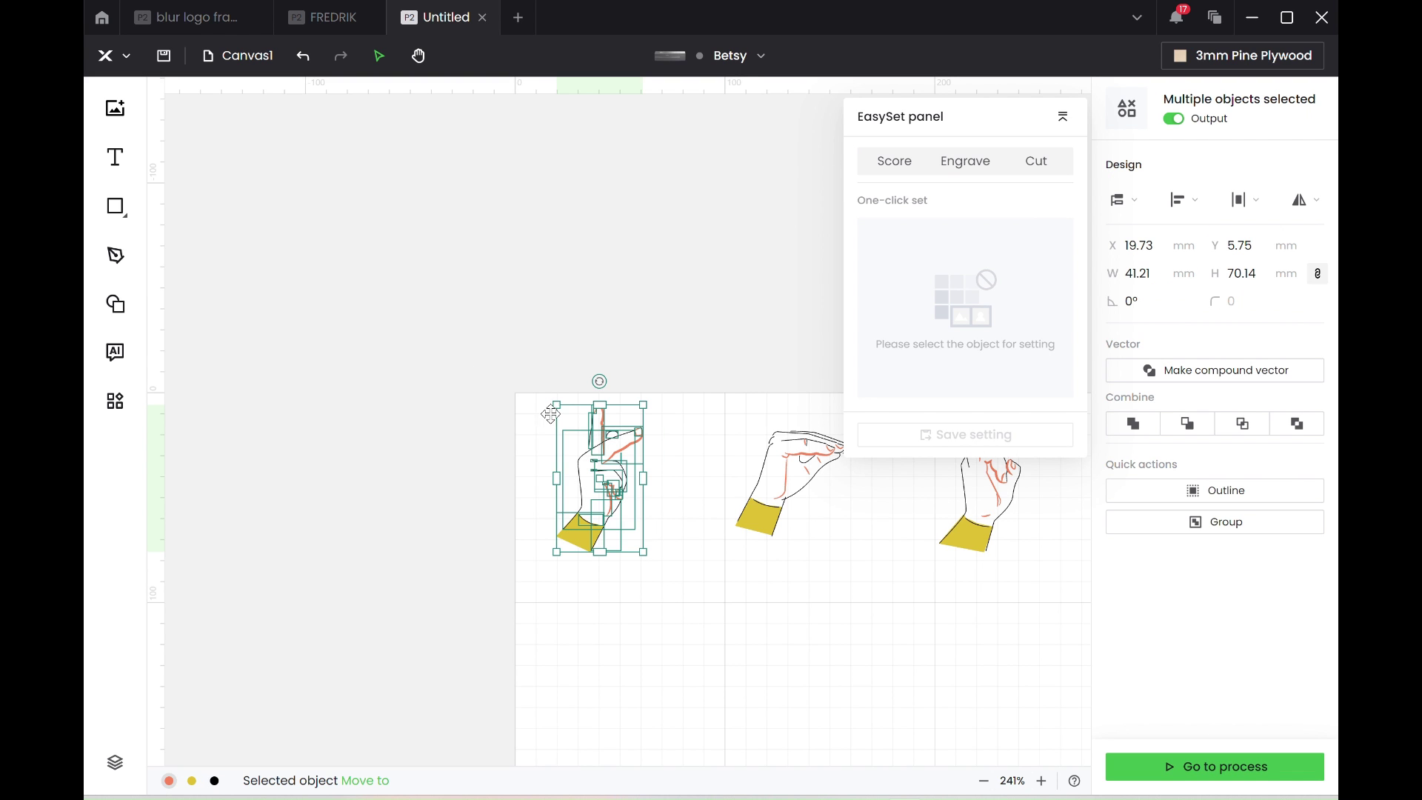
{"action": "left_click", "coordinate": [122, 63]}
{"action": "mouse_move", "coordinate": [148, 106]}
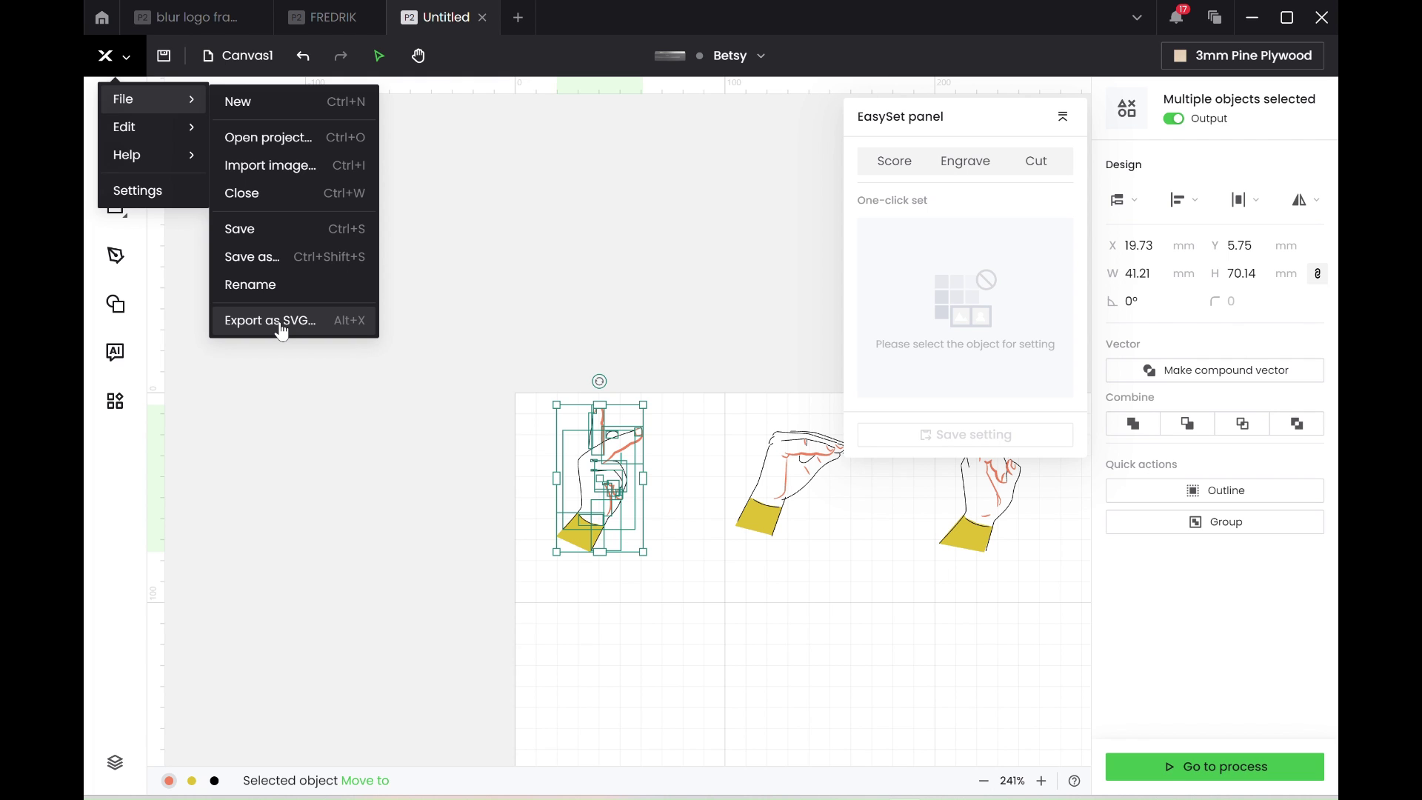
Step: Group the parts of the first, second and third hands using the right-click Group command
{"action": "left_click", "coordinate": [566, 354]}
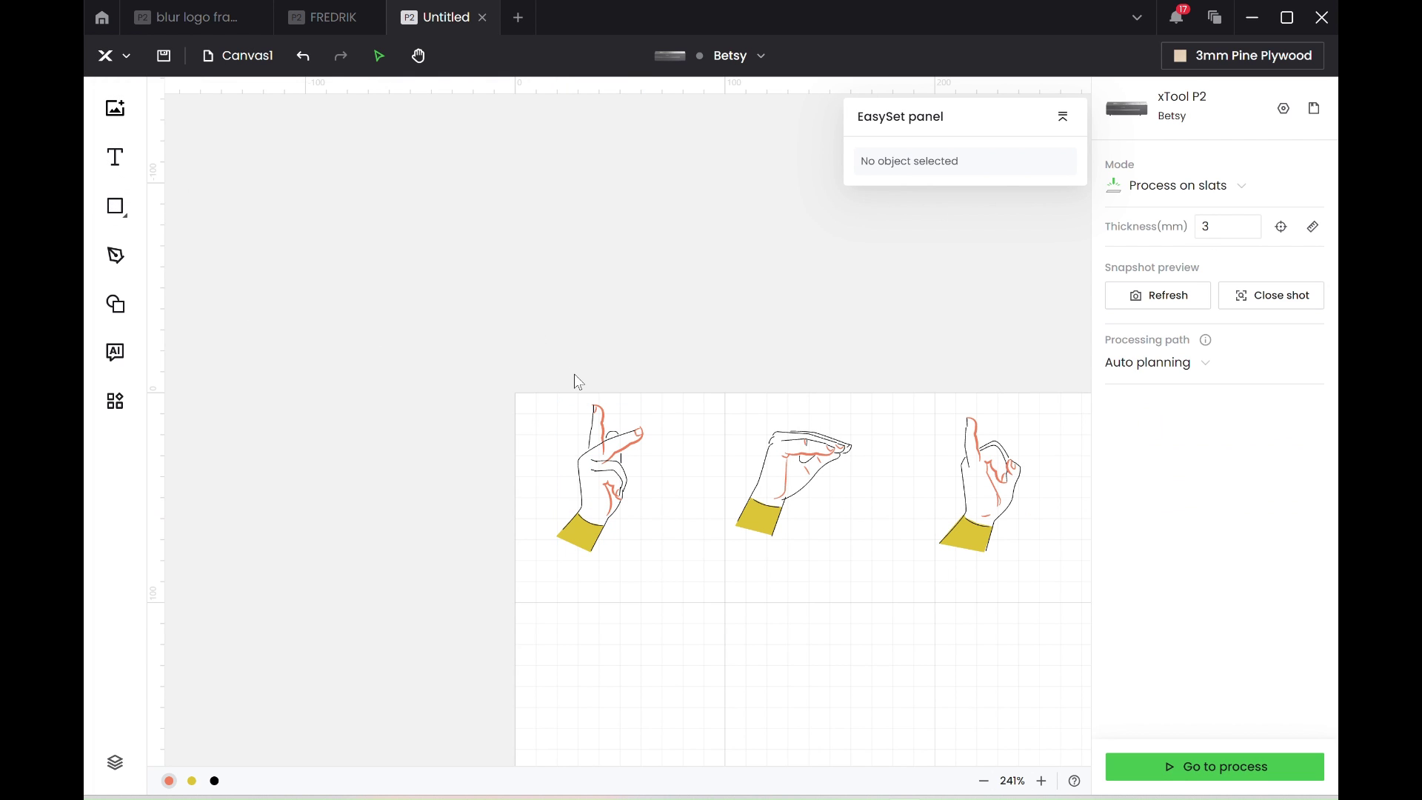
{"action": "scroll", "coordinate": [578, 381], "scroll_direction": "down", "scroll_amount": 5}
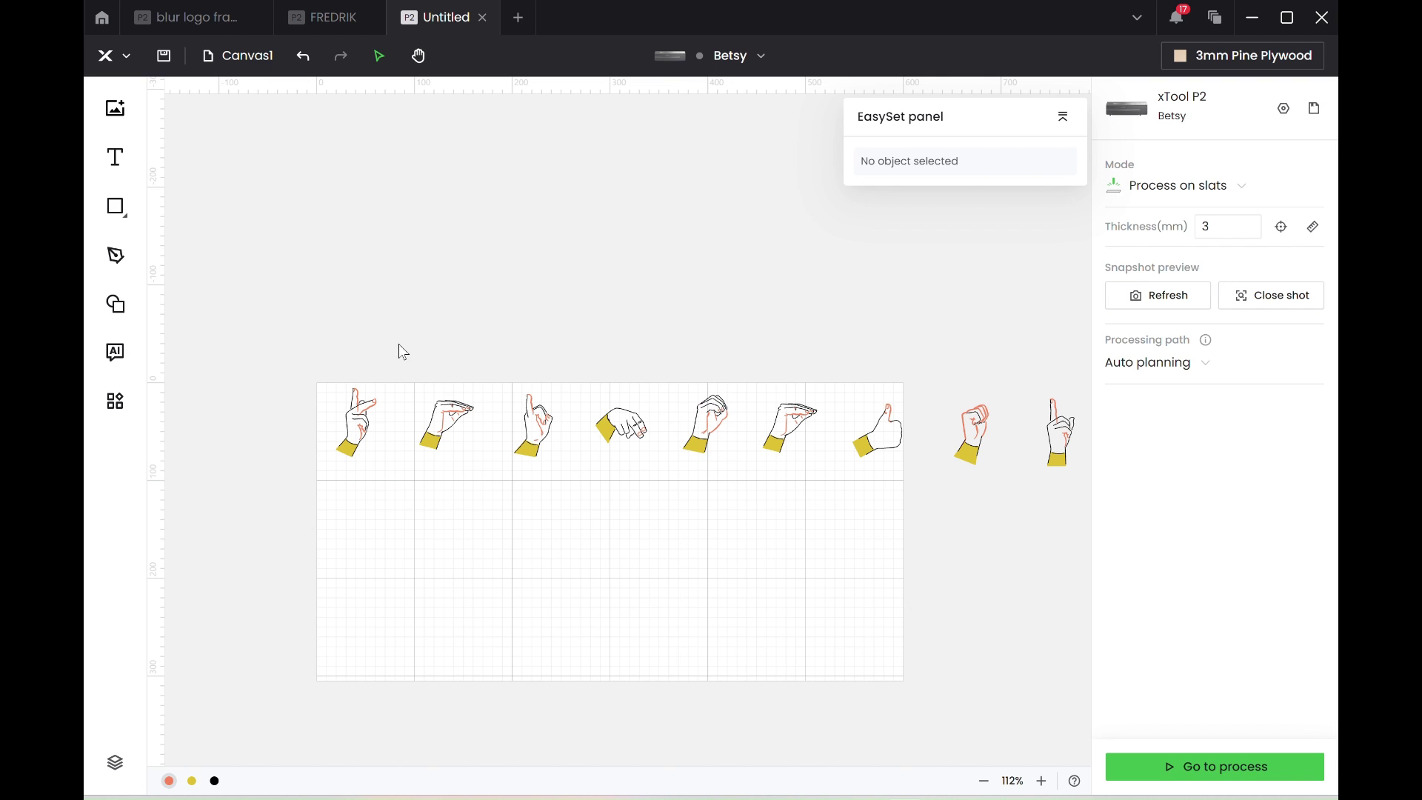
{"action": "left_click_drag", "start_coordinate": [291, 351], "coordinate": [385, 487]}
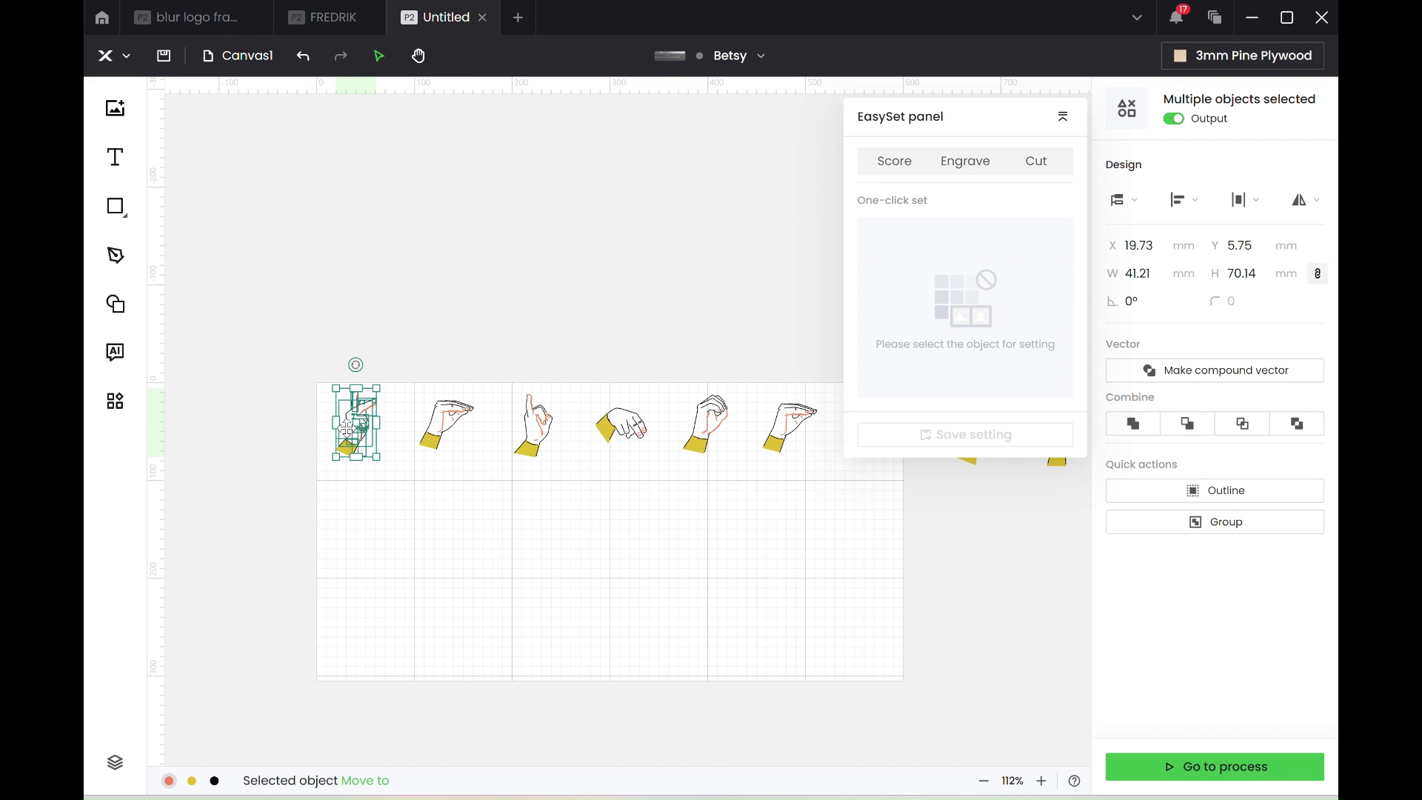
{"action": "right_click", "coordinate": [346, 428]}
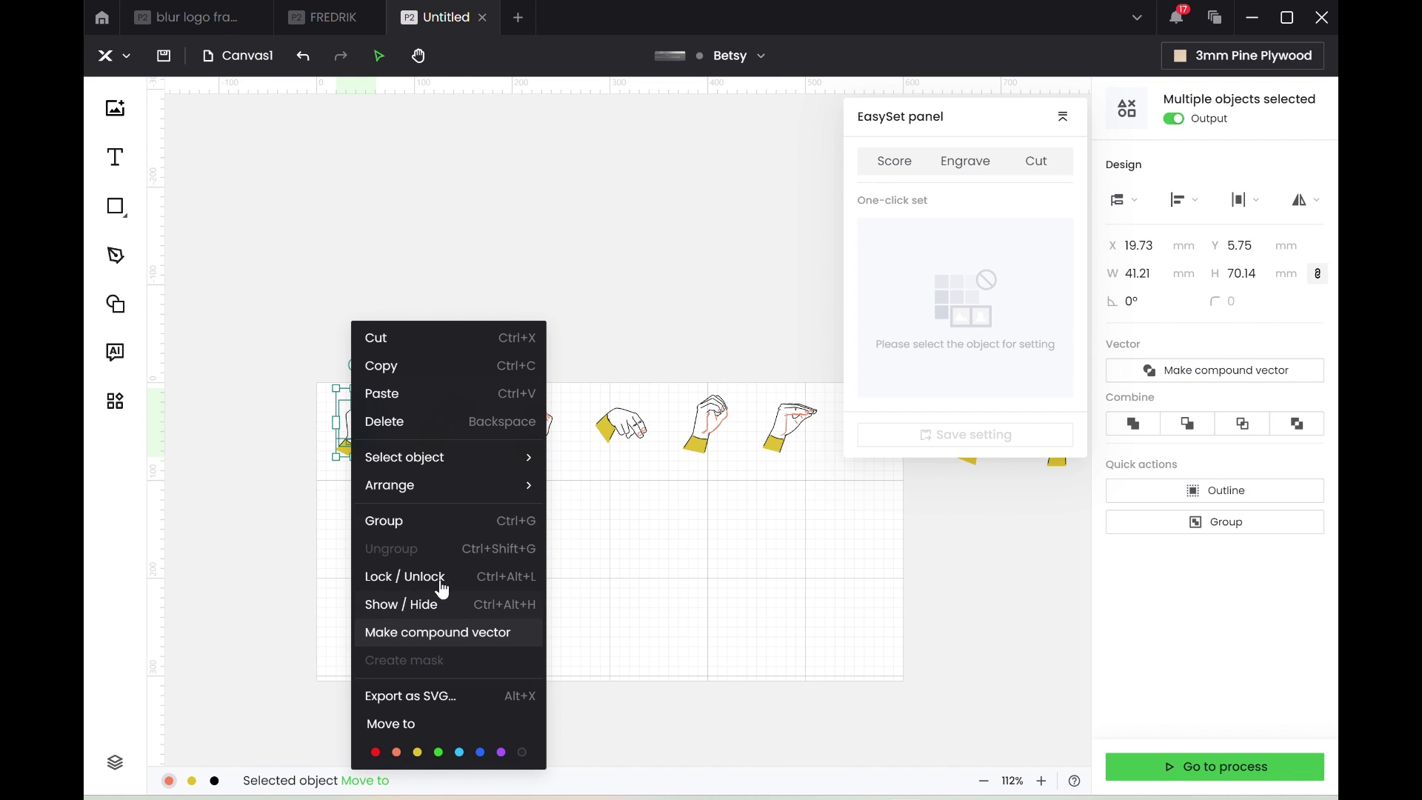
{"action": "left_click", "coordinate": [433, 522]}
{"action": "left_click_drag", "start_coordinate": [483, 471], "coordinate": [394, 356]}
{"action": "right_click", "coordinate": [444, 411]}
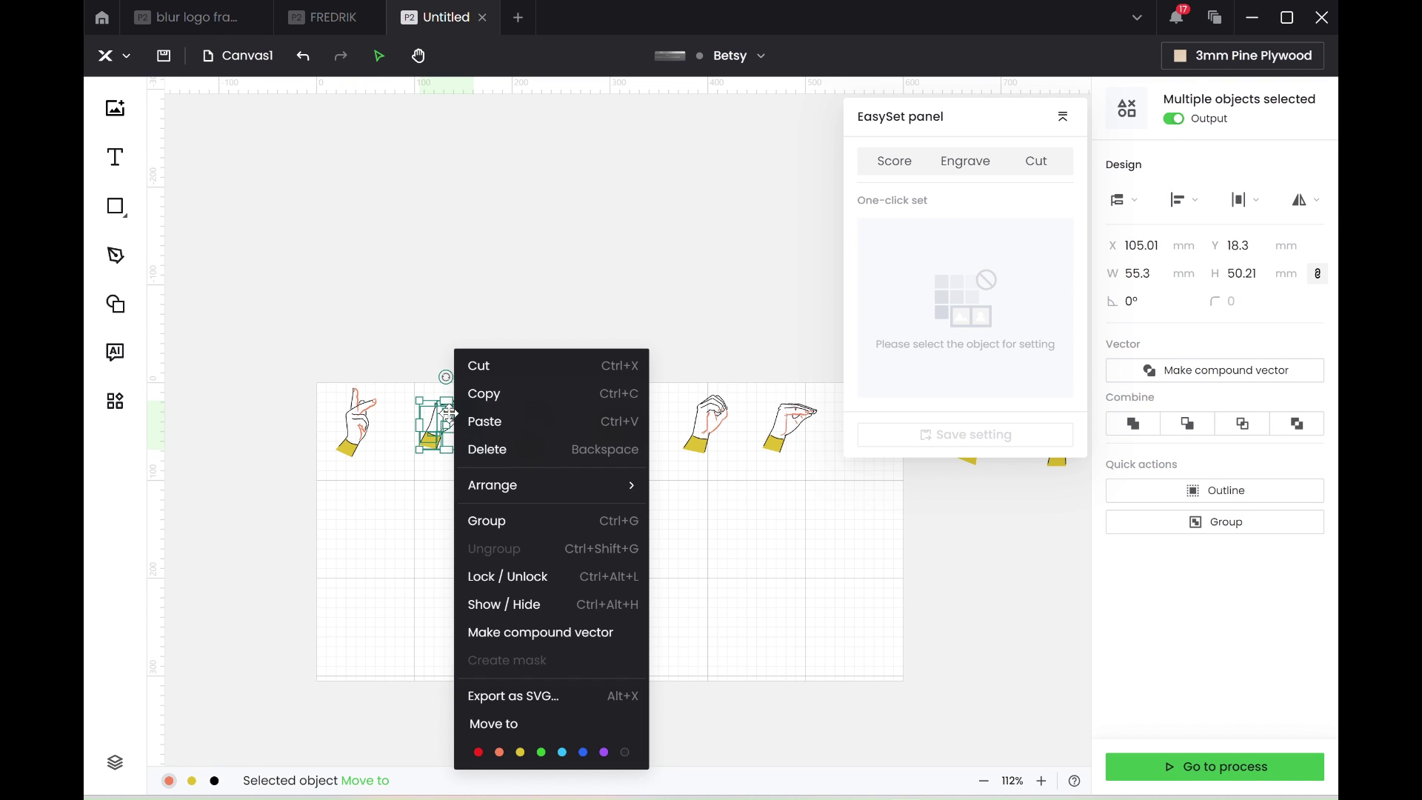
{"action": "left_click", "coordinate": [496, 531]}
{"action": "left_click_drag", "start_coordinate": [567, 484], "coordinate": [501, 360]}
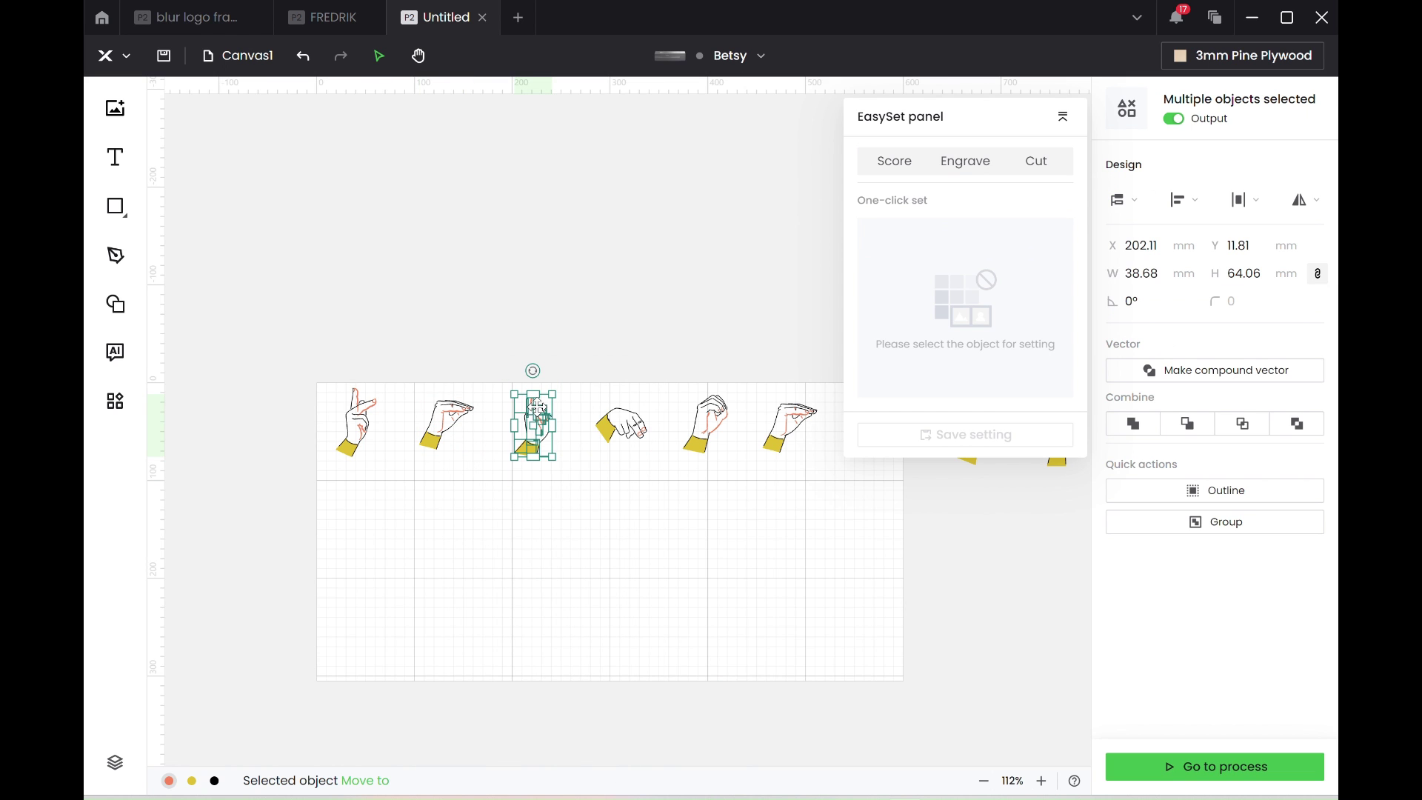
{"action": "right_click", "coordinate": [538, 408]}
{"action": "left_click", "coordinate": [603, 527]}
Step: Group the fourth through eighth hands, using Ctrl+G and the Group button for later ones
{"action": "left_click_drag", "start_coordinate": [579, 362], "coordinate": [655, 463]}
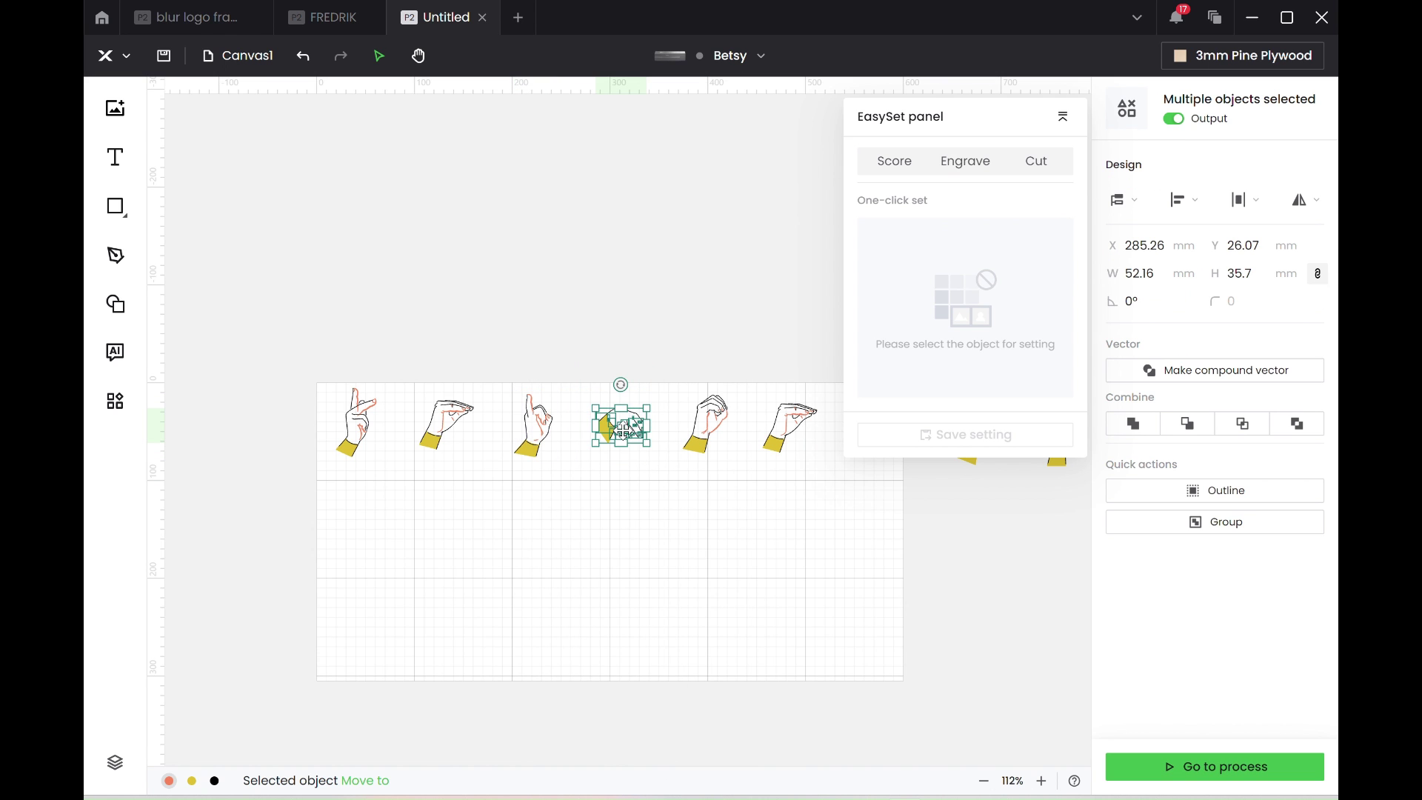
{"action": "right_click", "coordinate": [624, 430]}
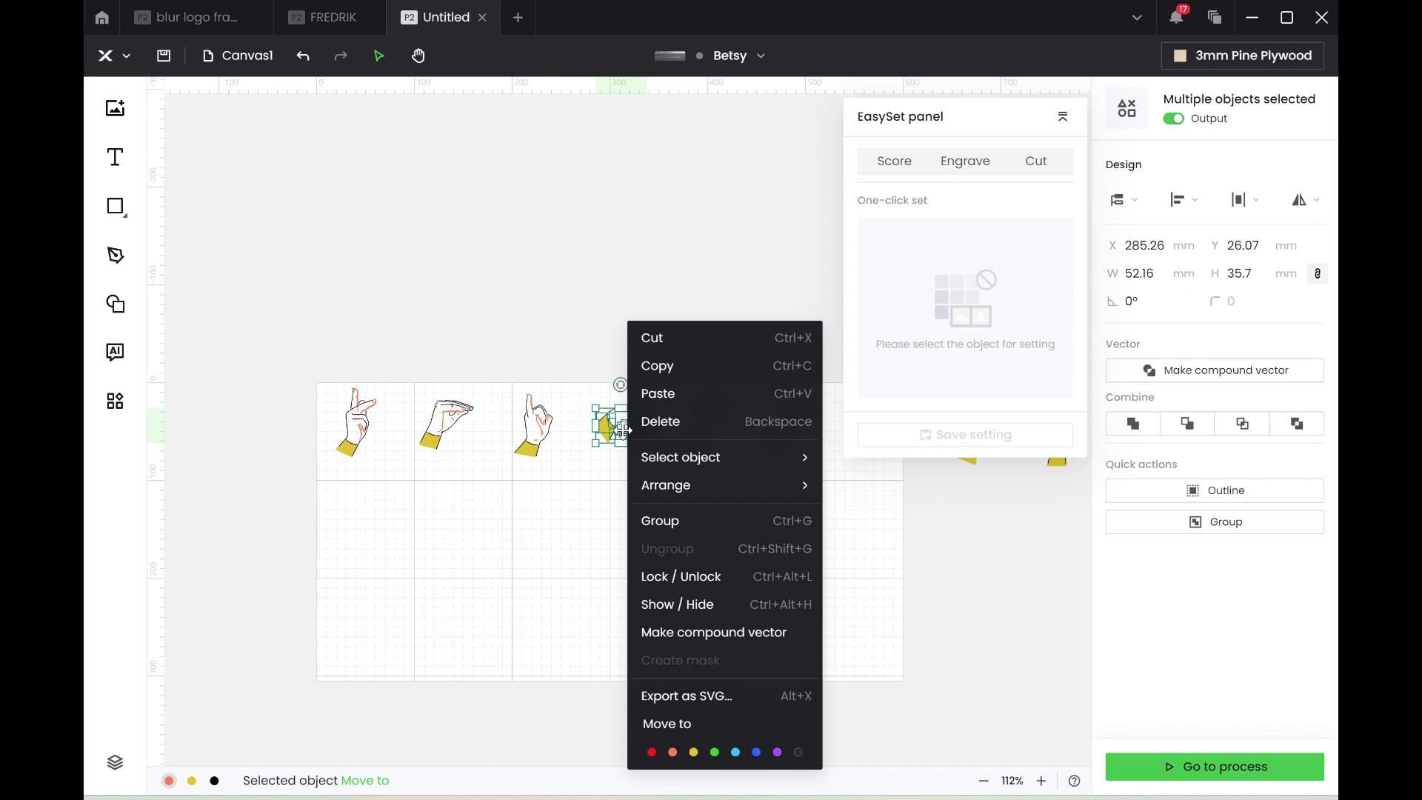
{"action": "left_click", "coordinate": [684, 521]}
{"action": "left_click", "coordinate": [638, 482]}
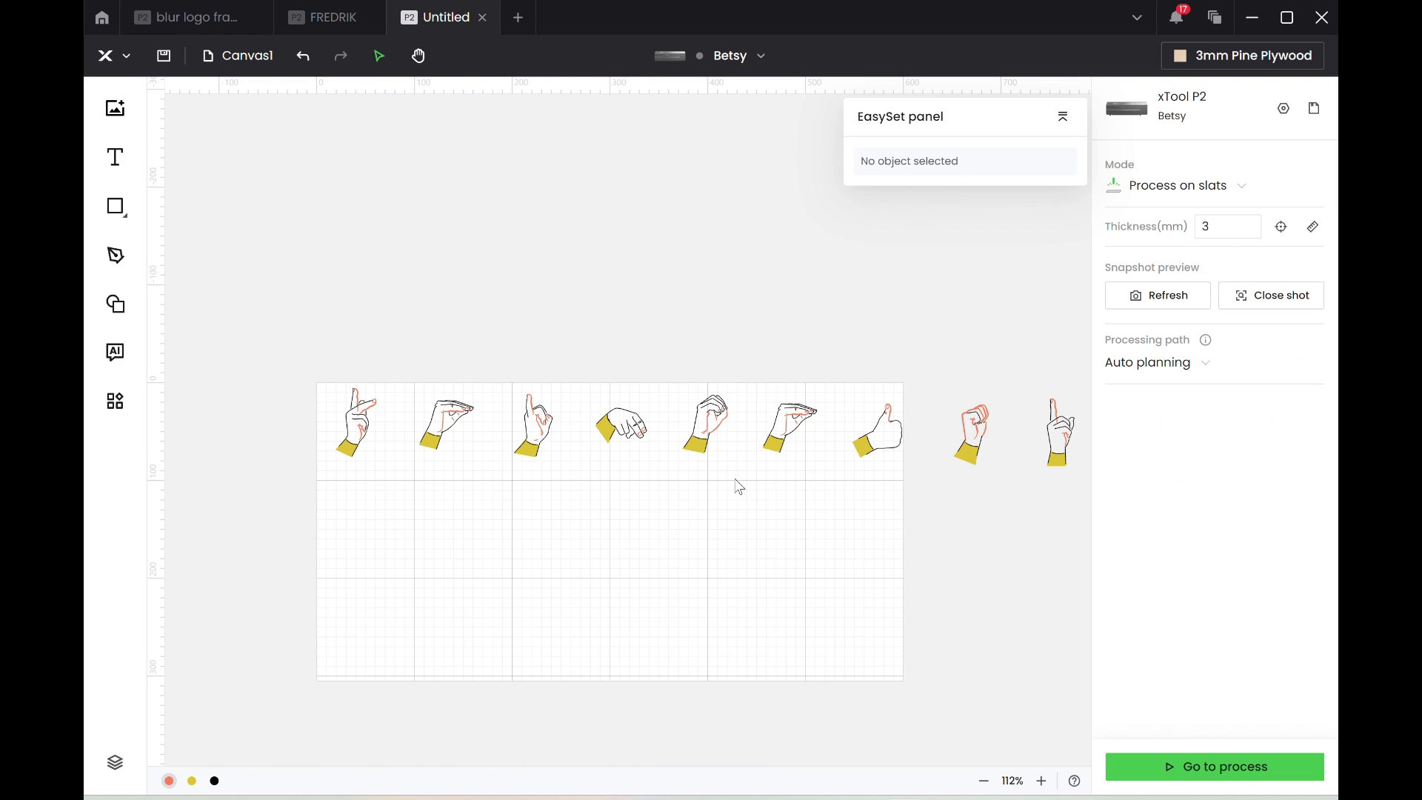
{"action": "left_click_drag", "start_coordinate": [739, 486], "coordinate": [681, 370]}
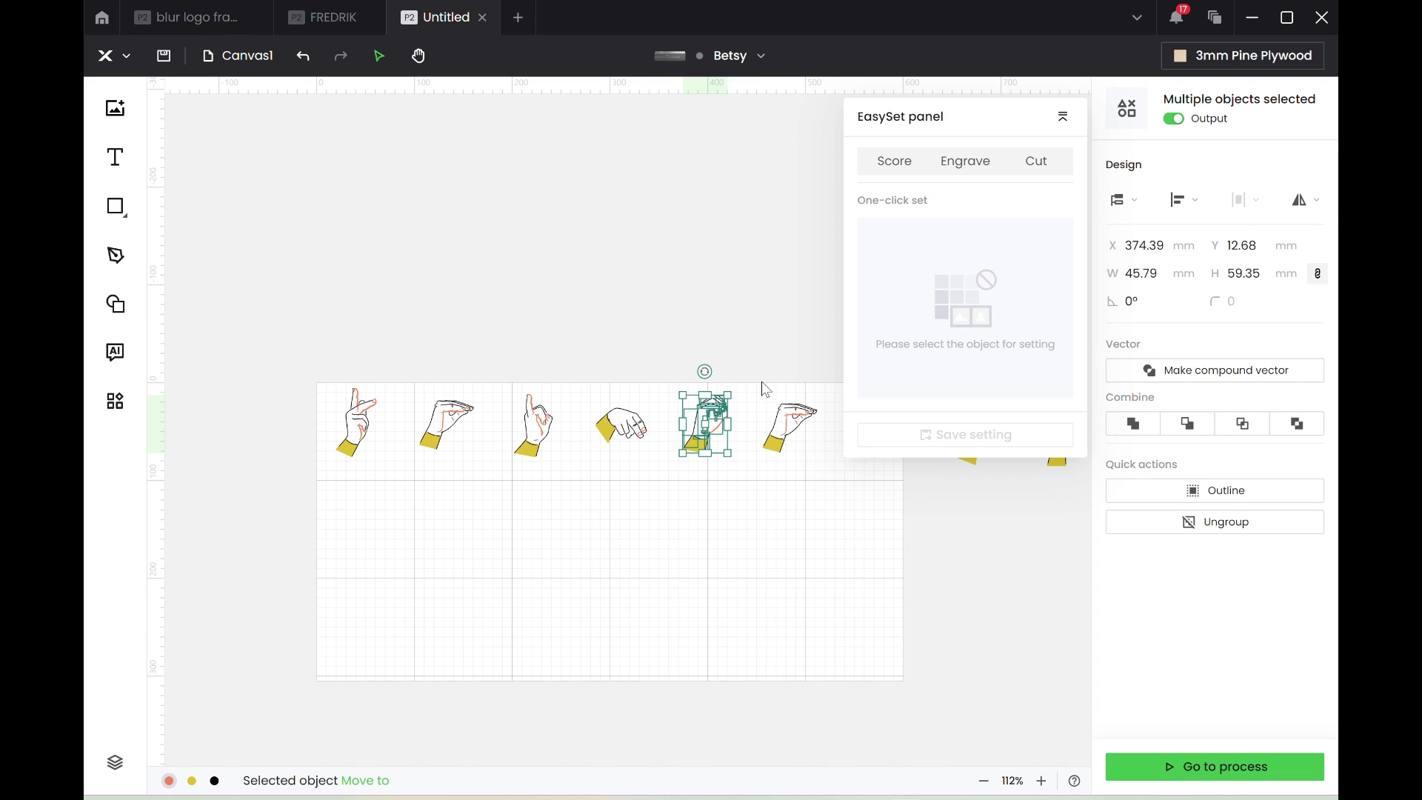
{"action": "left_click_drag", "start_coordinate": [762, 383], "coordinate": [774, 430]}
{"action": "key", "text": "ctrl+g"}
{"action": "left_click", "coordinate": [842, 500]}
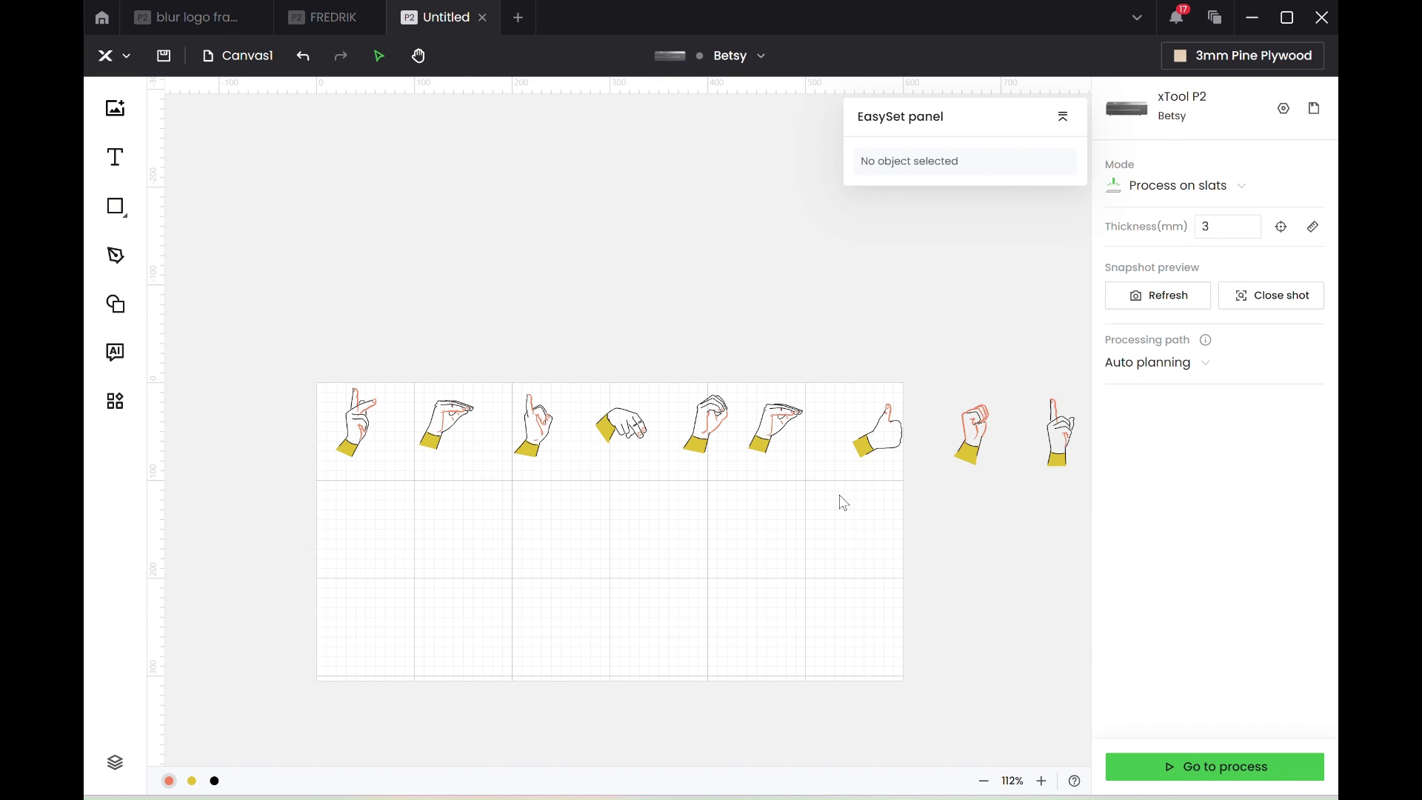
{"action": "left_click_drag", "start_coordinate": [909, 487], "coordinate": [836, 379]}
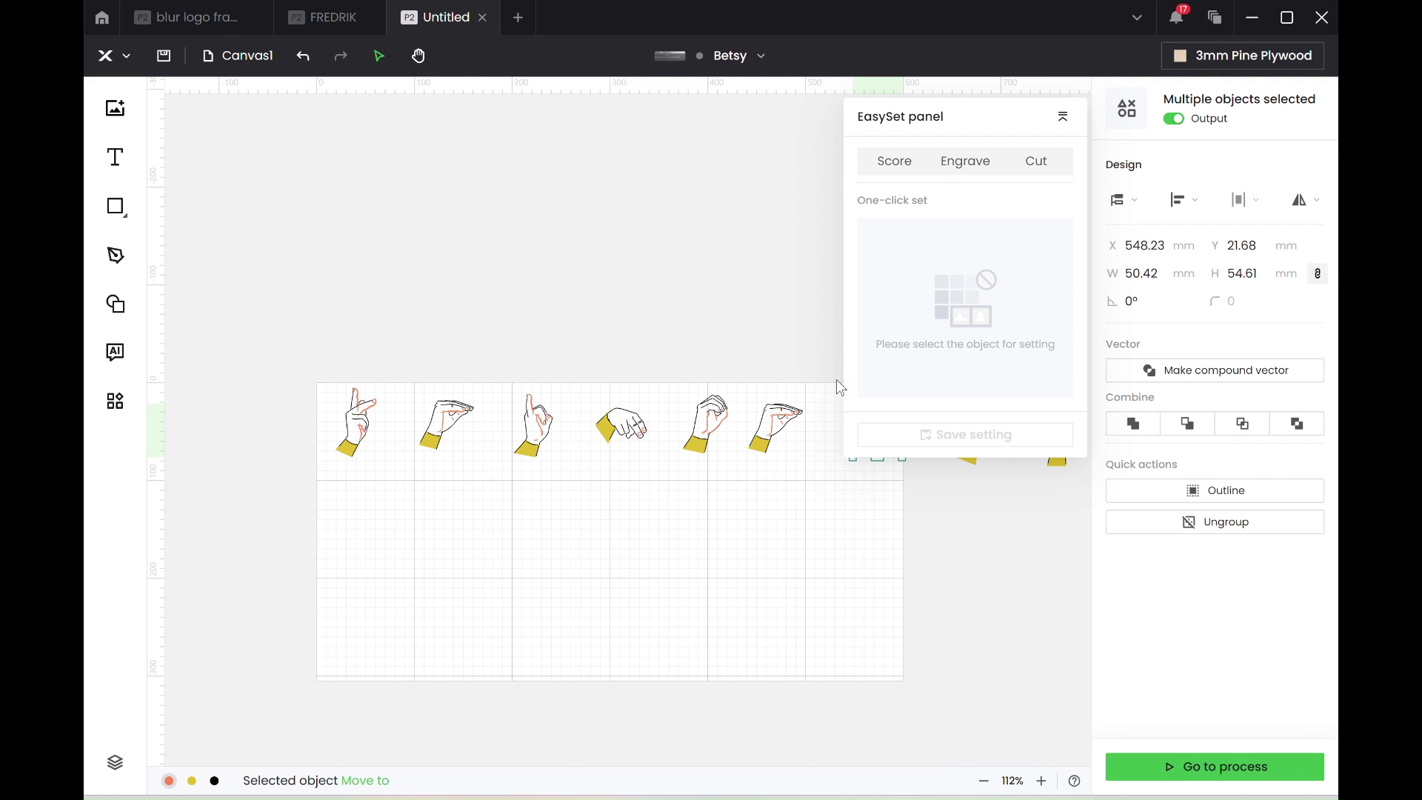
{"action": "left_click", "coordinate": [1064, 117]}
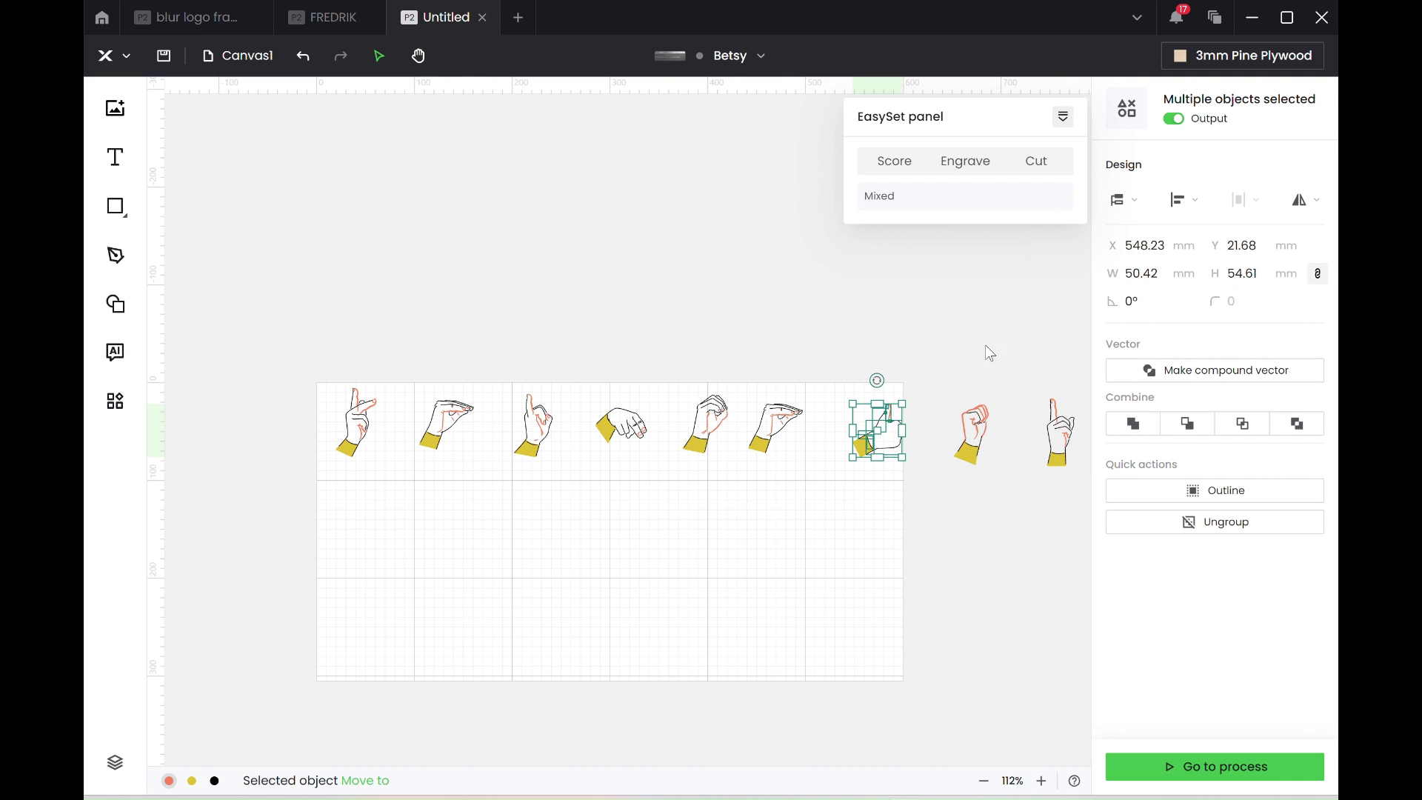
{"action": "left_click_drag", "start_coordinate": [1000, 496], "coordinate": [1116, 524]}
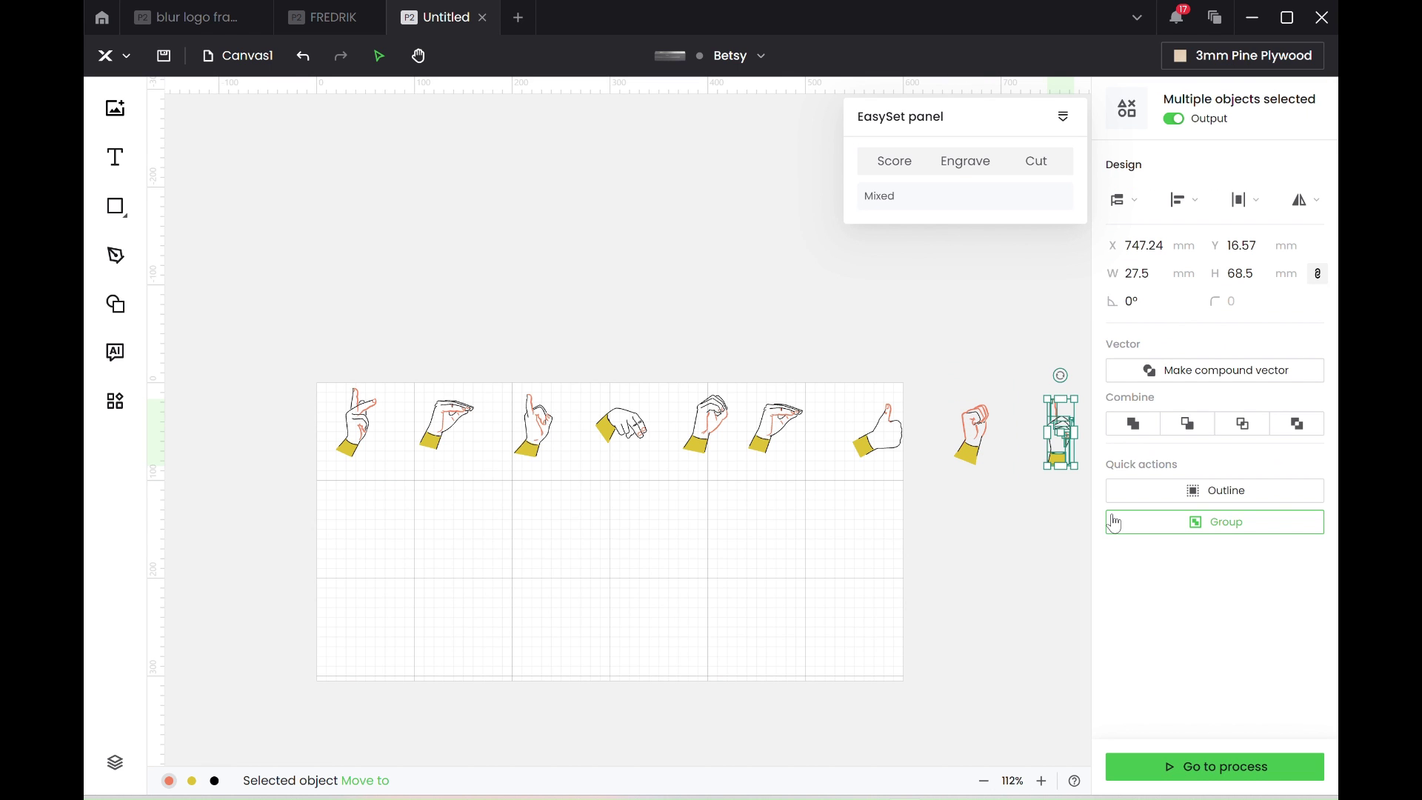
{"action": "left_click", "coordinate": [1115, 524]}
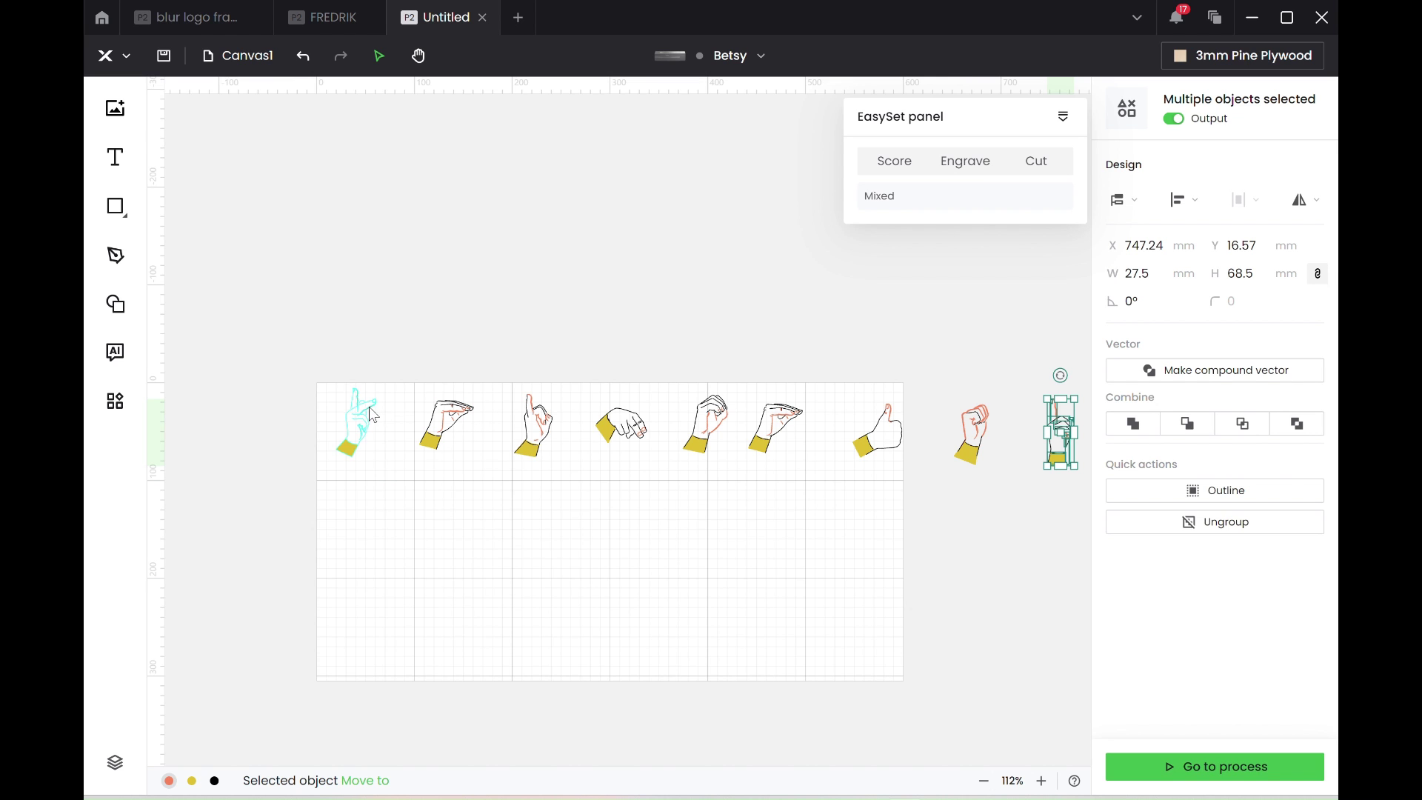
Step: Select all nine hands, apply Horizontal align center by mistake, then undo it
{"action": "left_click", "coordinate": [355, 426]}
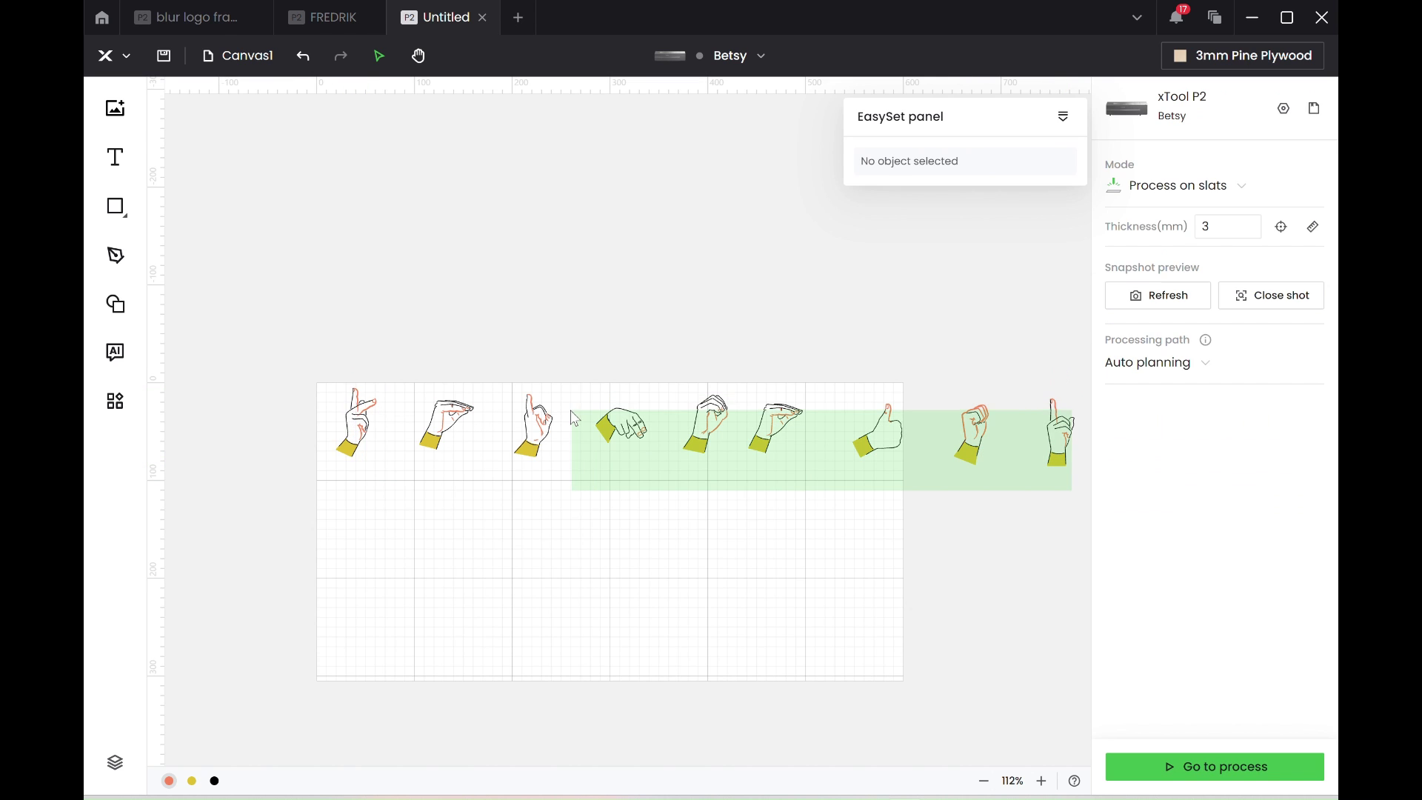
{"action": "left_click_drag", "start_coordinate": [574, 418], "coordinate": [304, 340]}
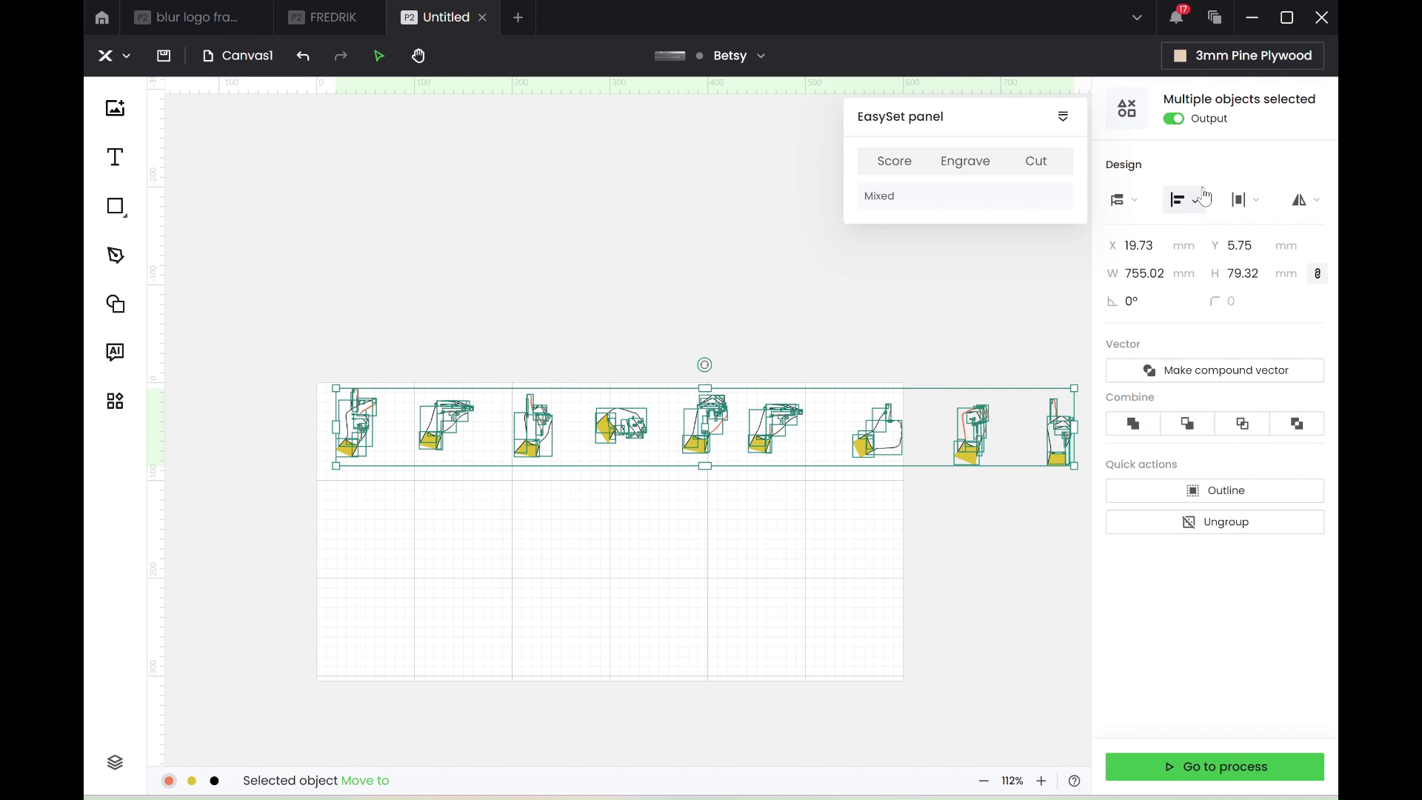
{"action": "mouse_move", "coordinate": [1189, 200]}
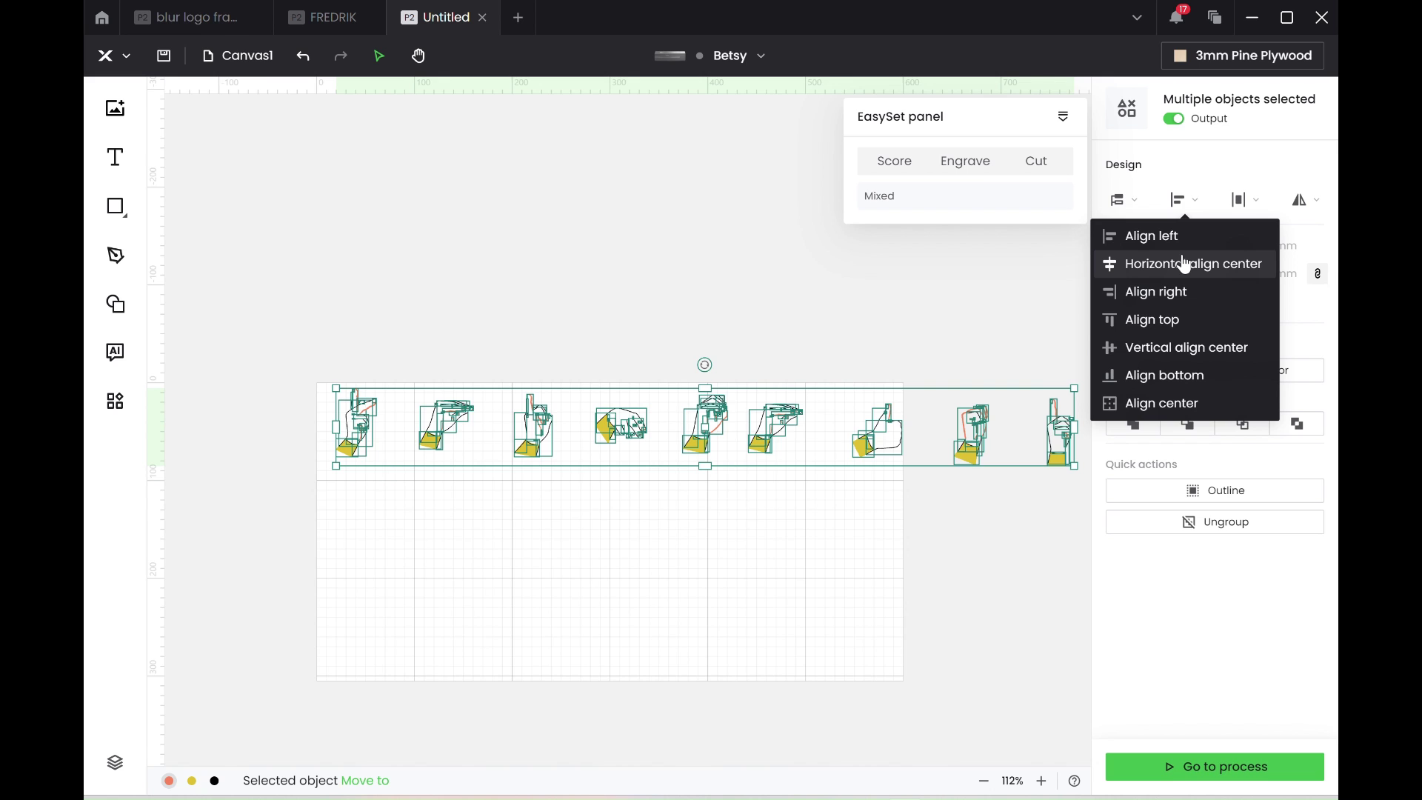
{"action": "left_click", "coordinate": [1185, 264]}
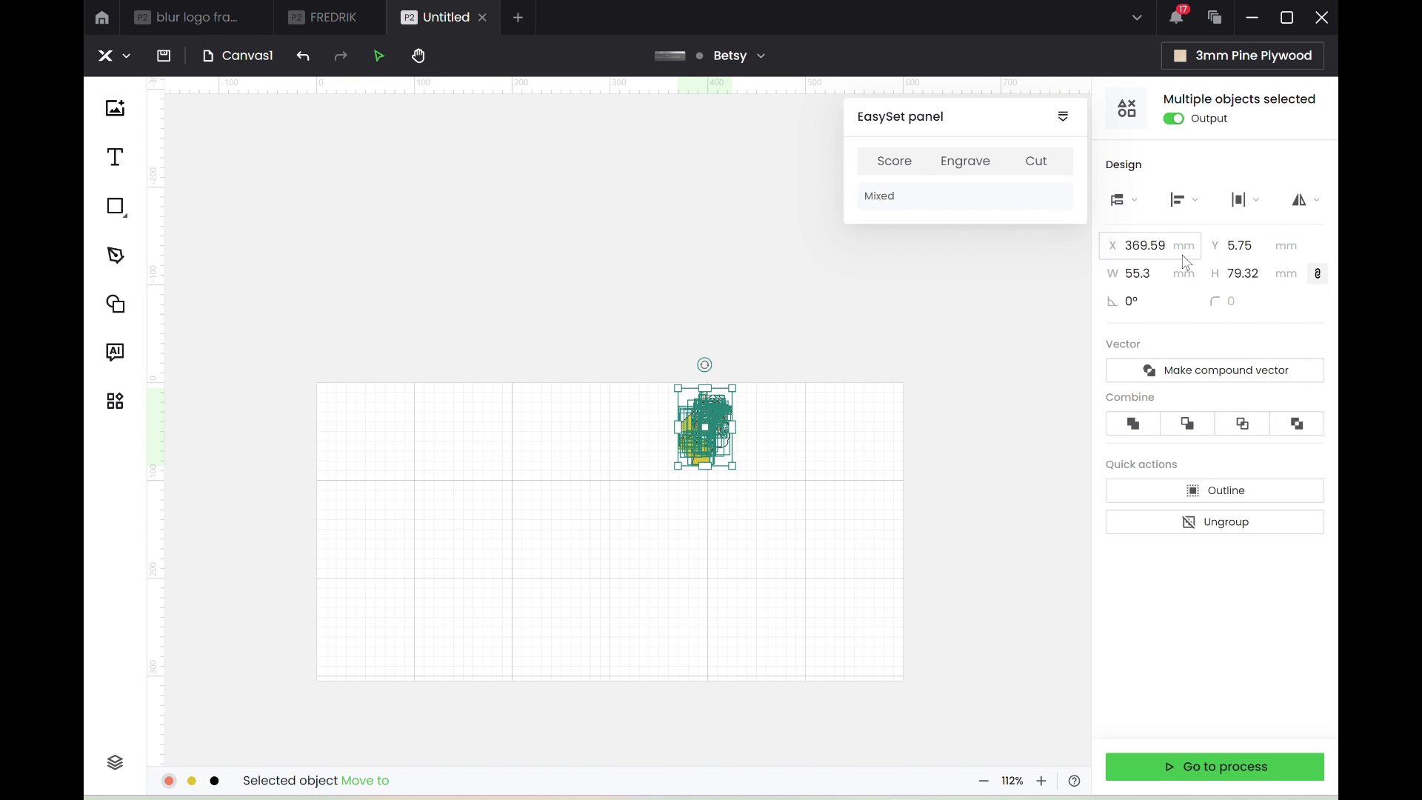
{"action": "key", "text": "ctrl+z"}
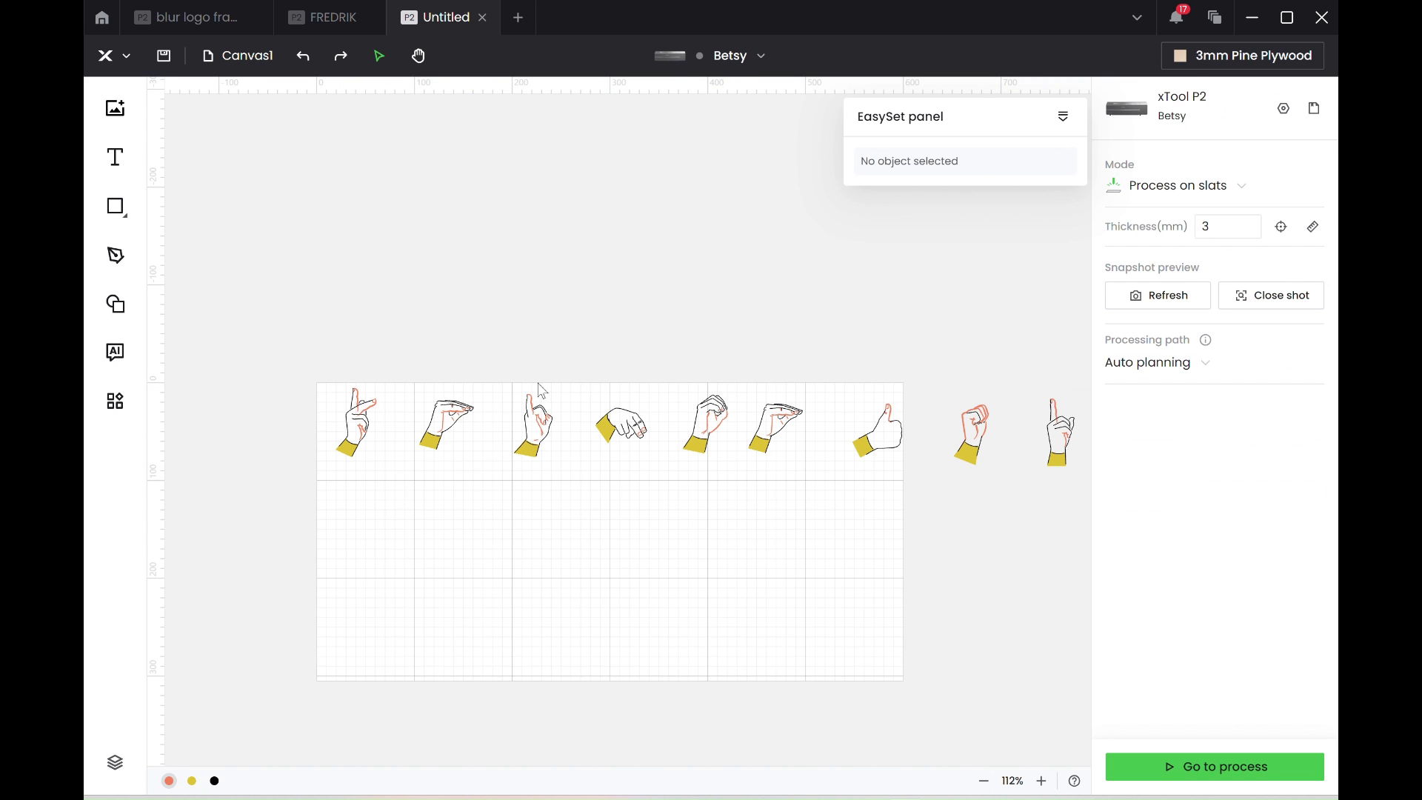
Step: Reselect the nine hands and centre them vertically along the row
{"action": "left_click_drag", "start_coordinate": [282, 335], "coordinate": [1082, 614]}
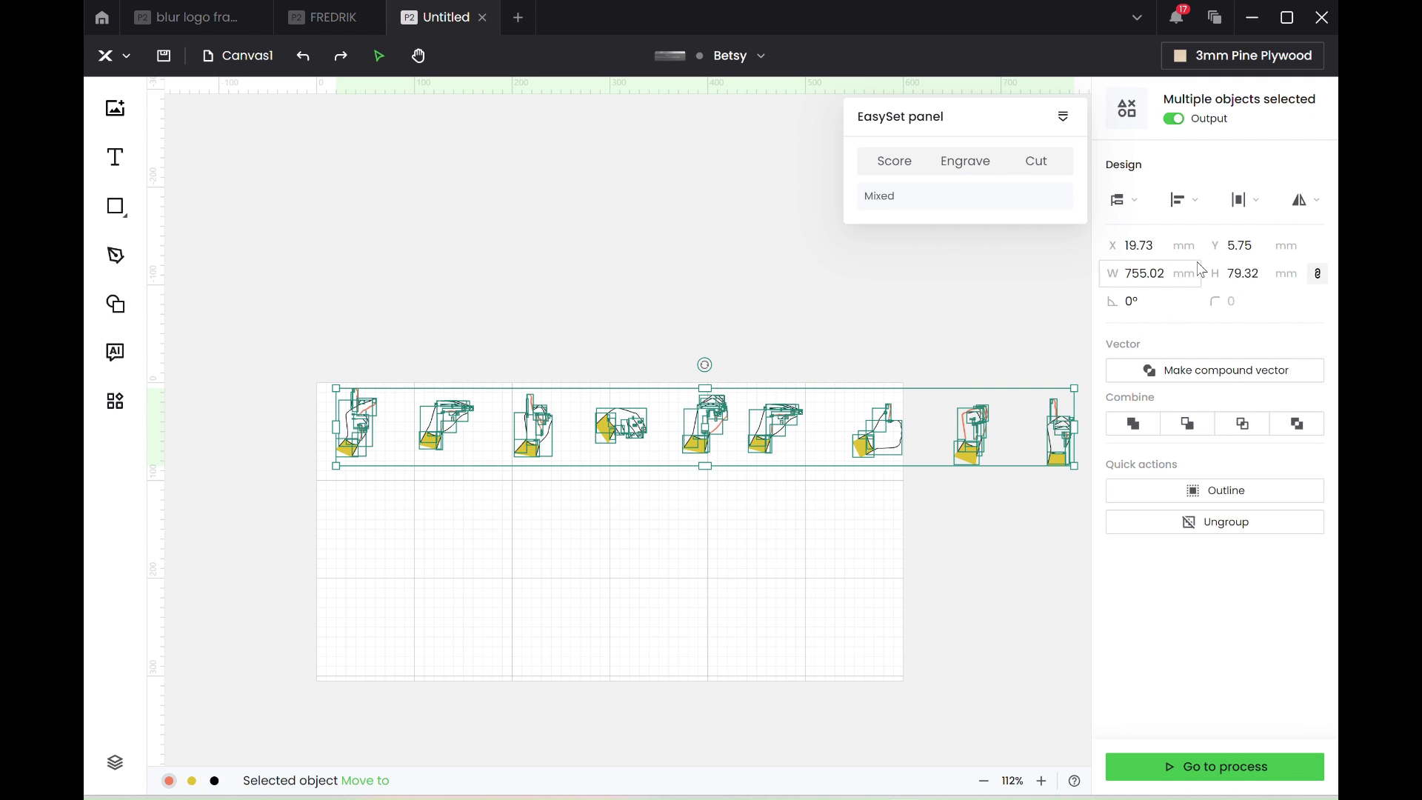
{"action": "left_click", "coordinate": [1183, 200]}
{"action": "left_click", "coordinate": [1159, 359]}
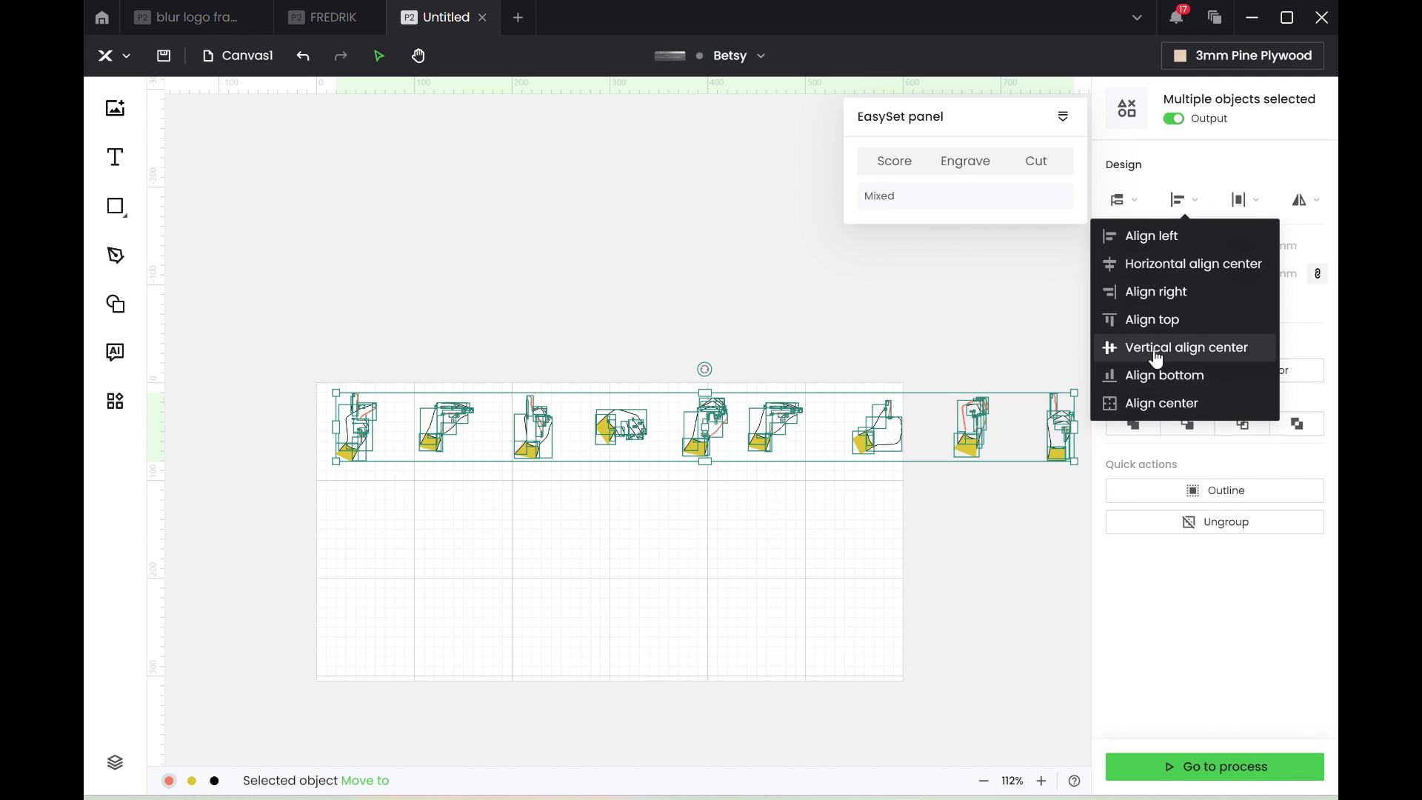
{"action": "left_click", "coordinate": [821, 575]}
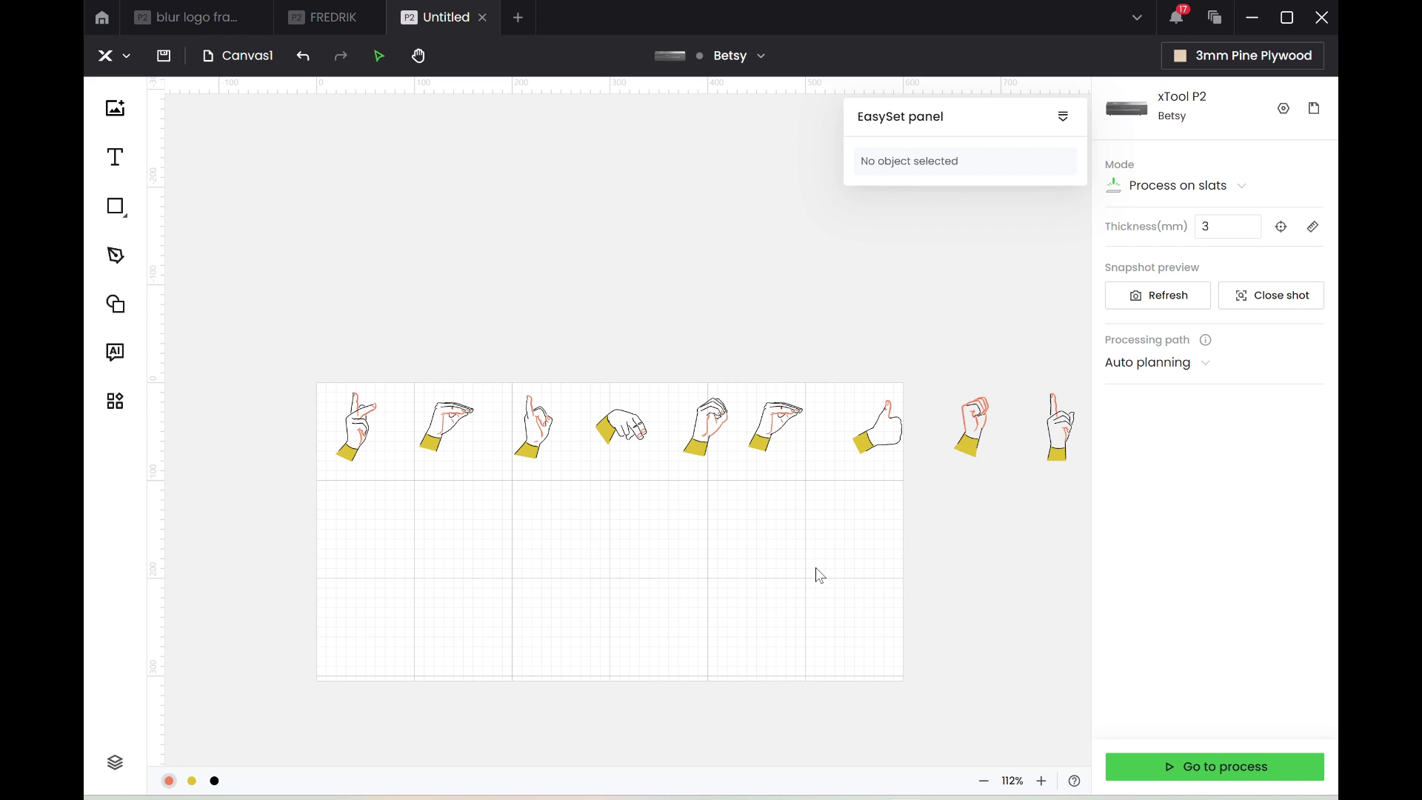
Step: Reselect the nine hands and apply Align bottom so their yellow cuffs sit level
{"action": "left_click_drag", "start_coordinate": [1093, 495], "coordinate": [328, 327]}
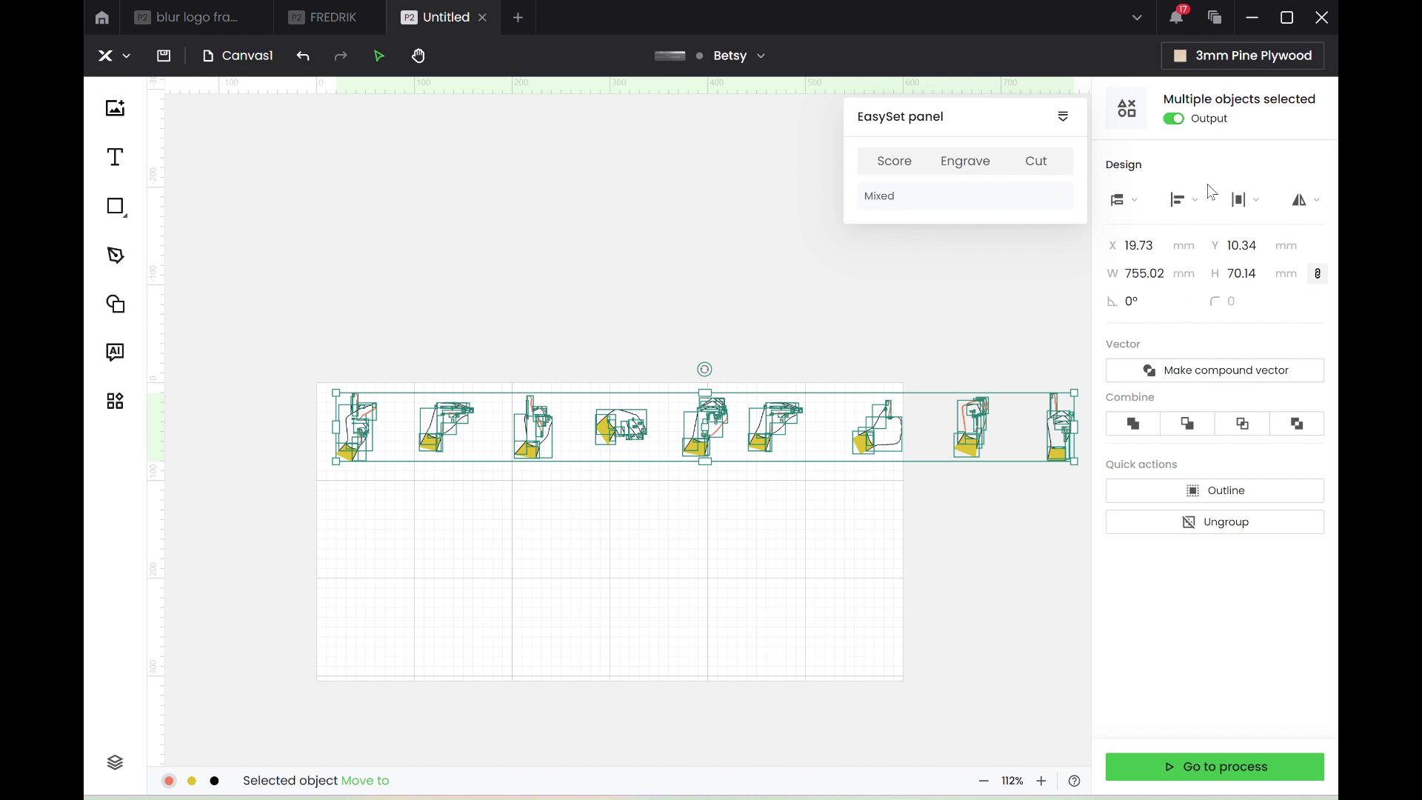
{"action": "left_click", "coordinate": [1188, 199]}
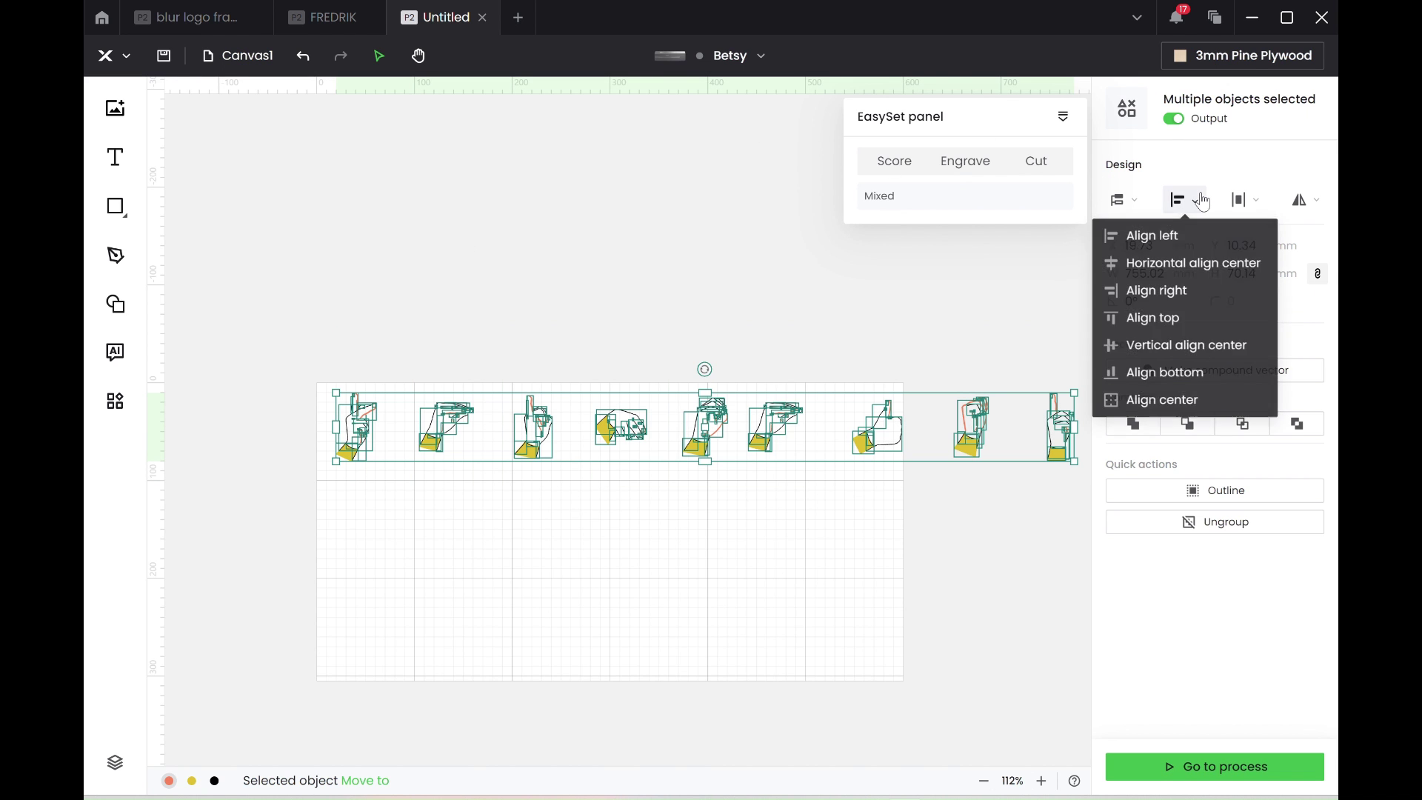
{"action": "left_click", "coordinate": [1192, 376]}
{"action": "left_click", "coordinate": [872, 577]}
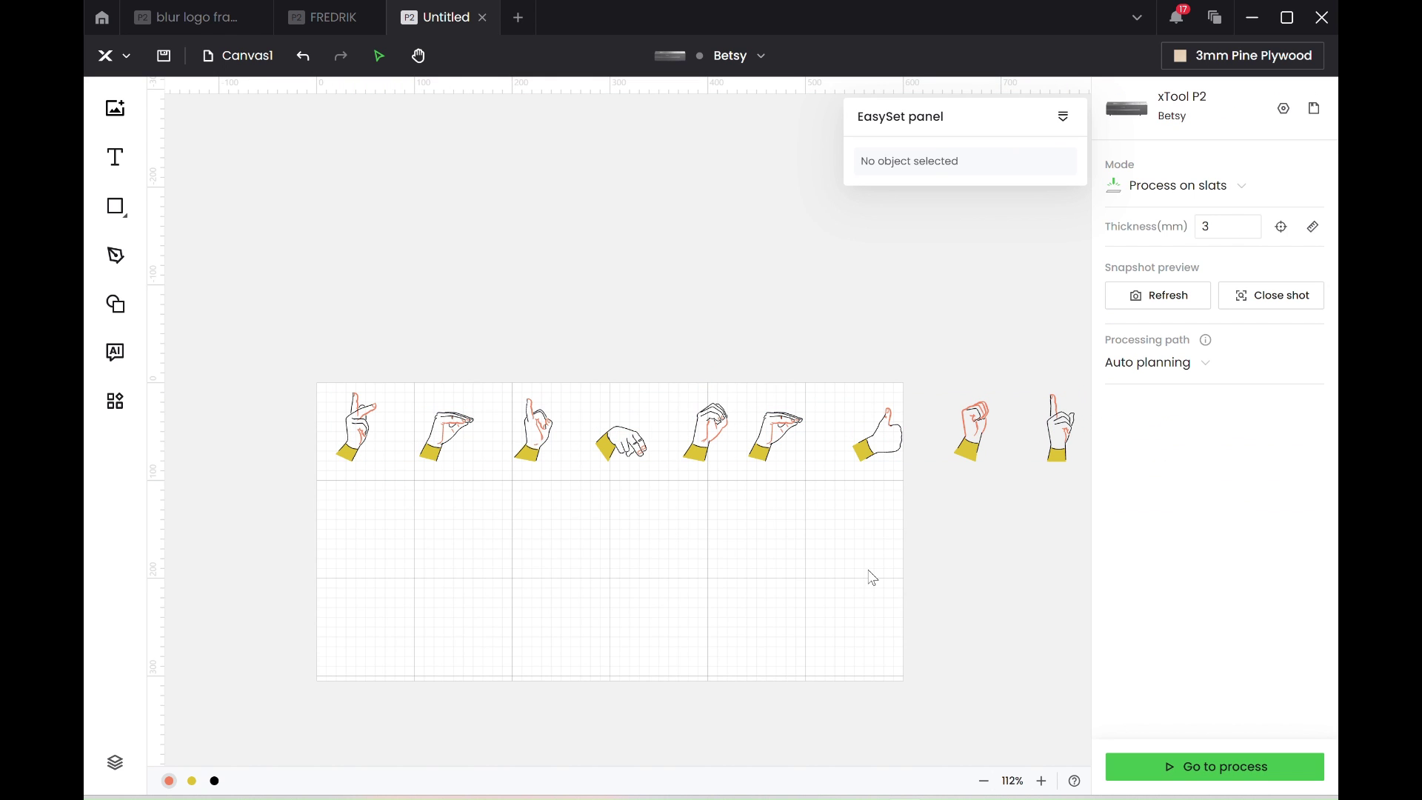